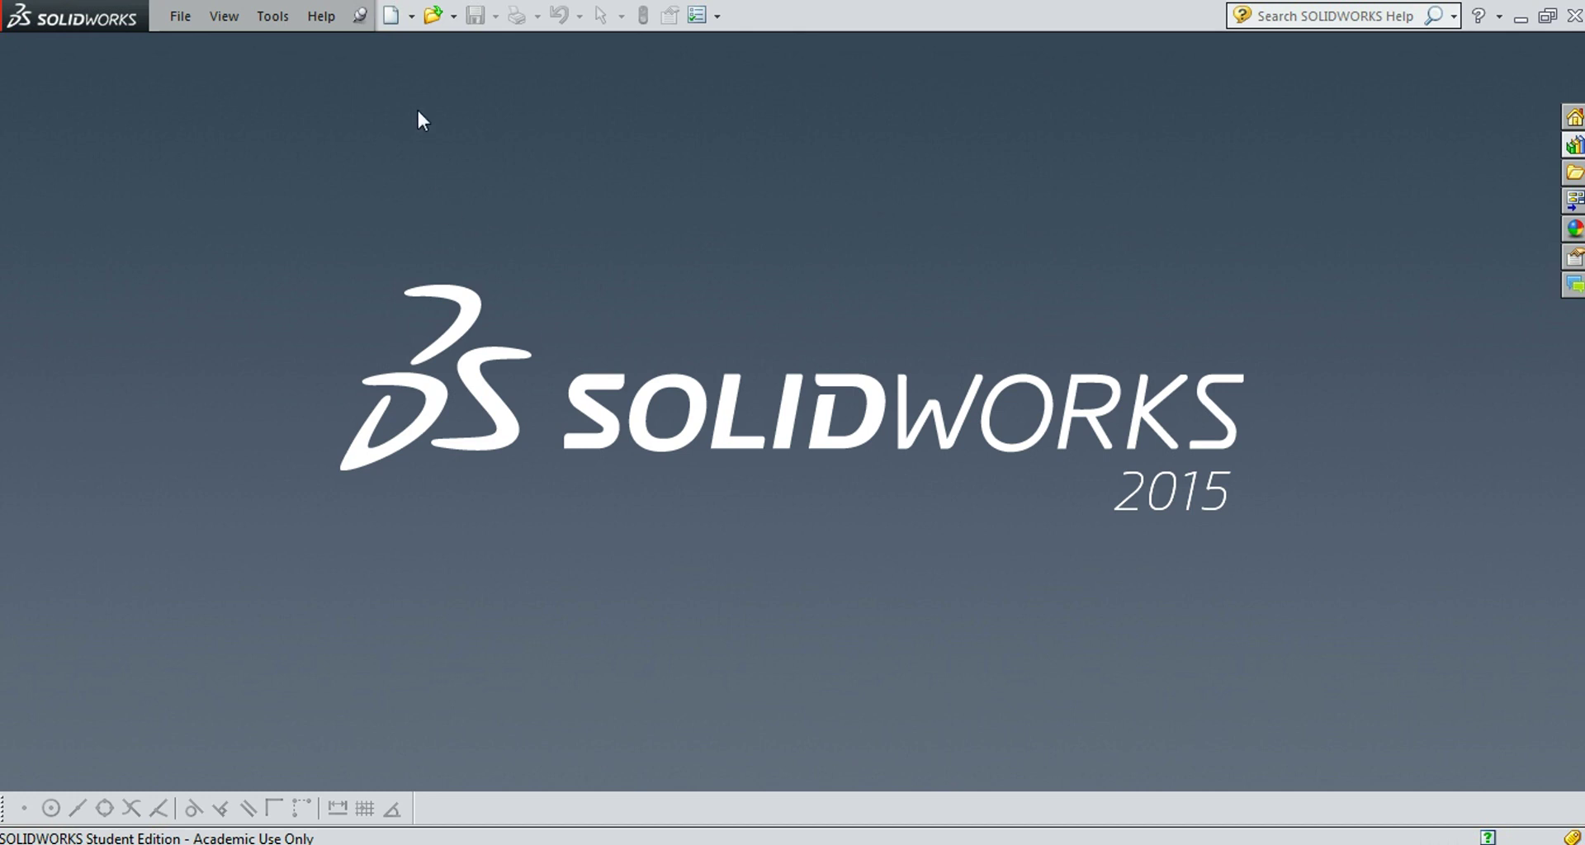
# Step: Create a new blank part and set its units to MMGS (millimetre, gram, second)
pyautogui.click(382, 18)
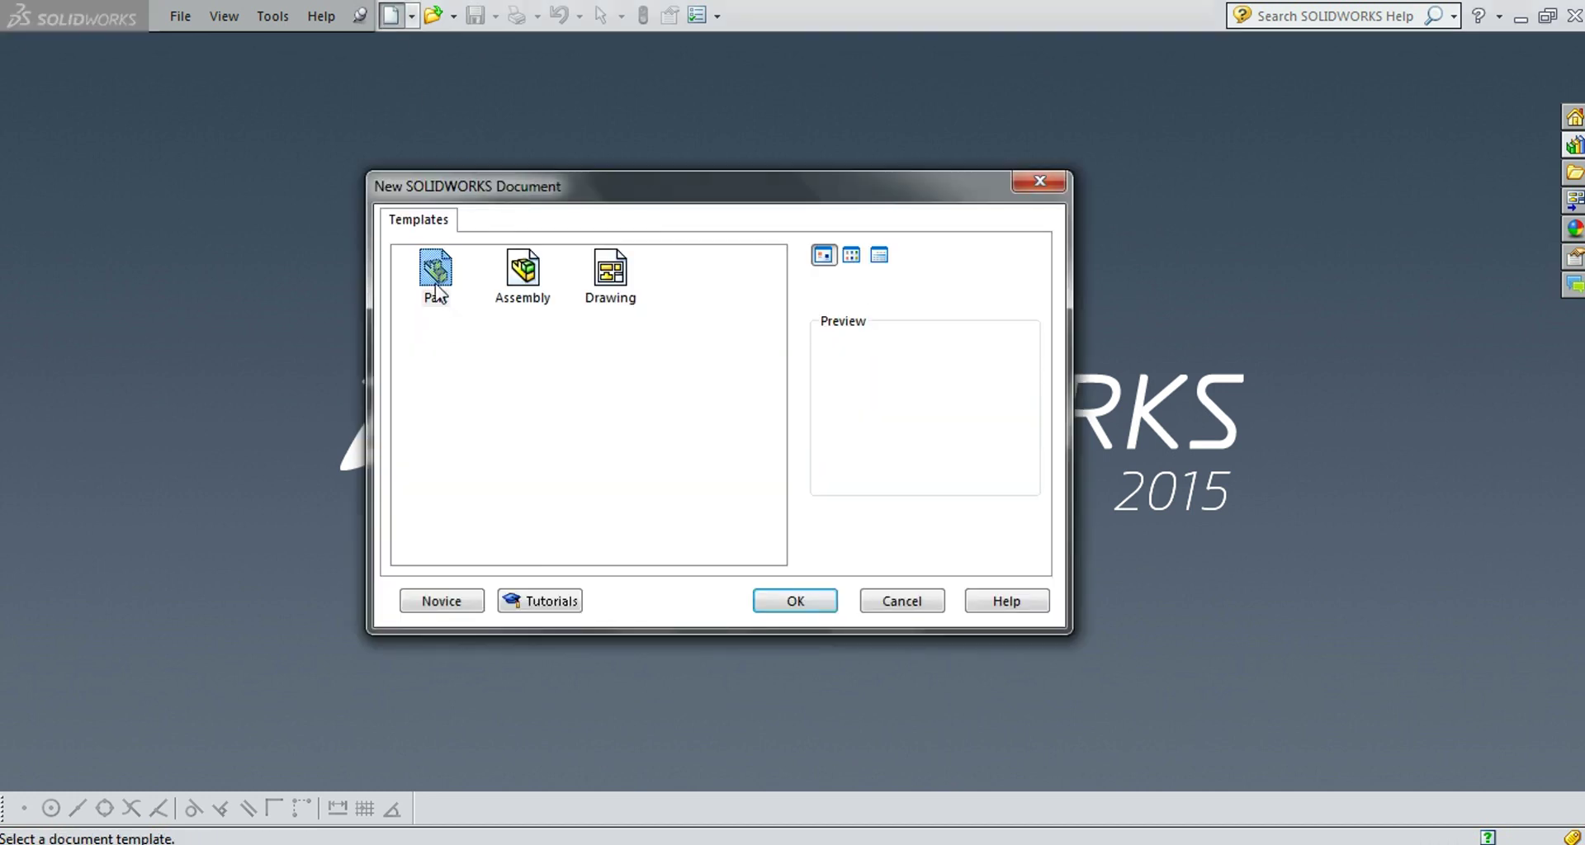
pyautogui.click(799, 606)
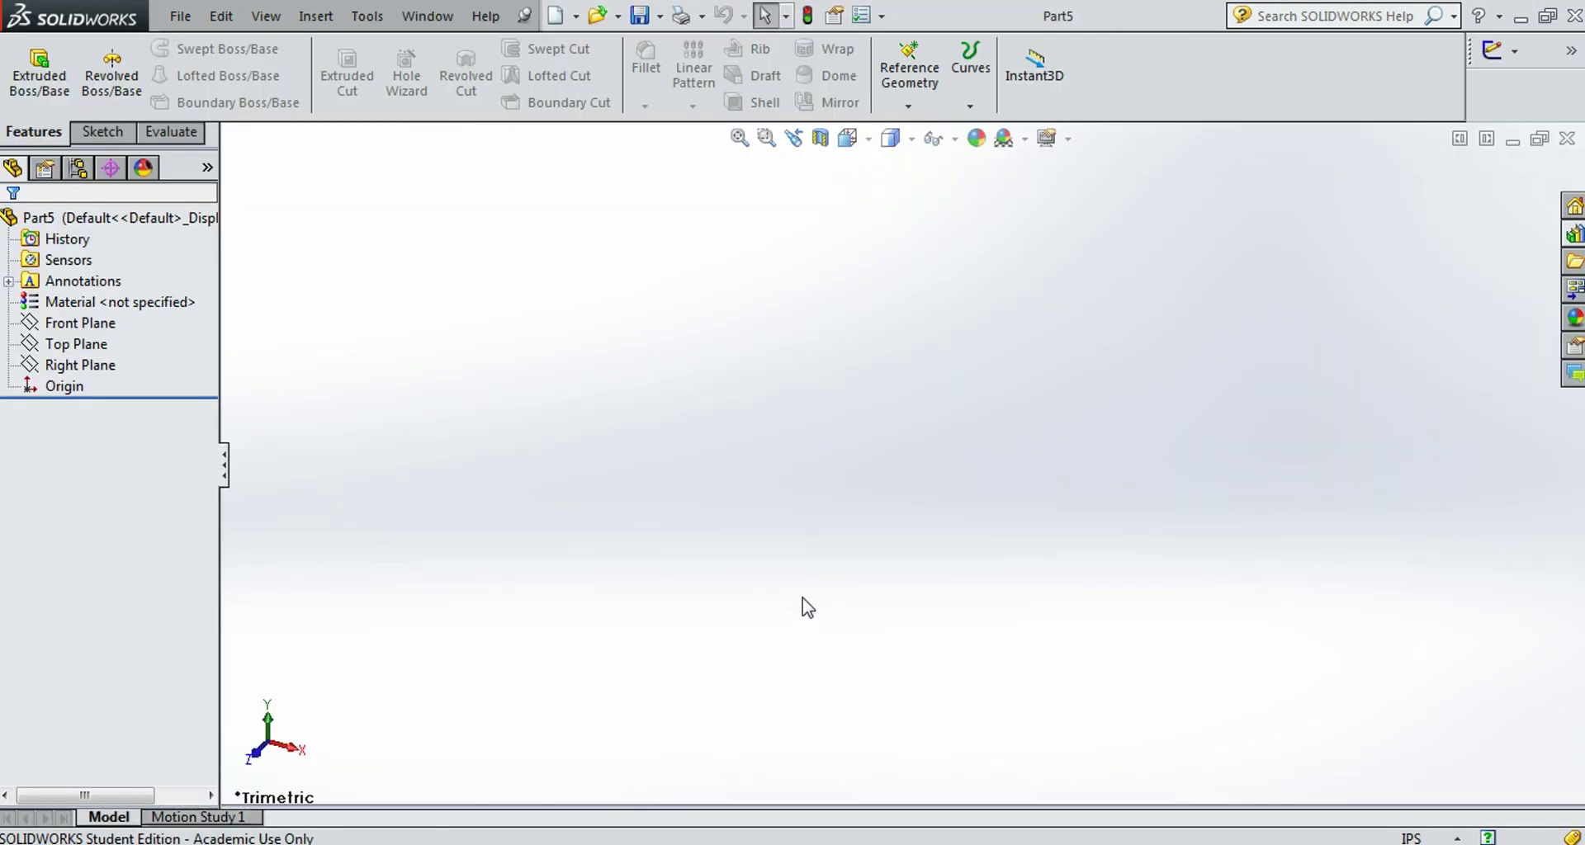
pyautogui.click(1410, 838)
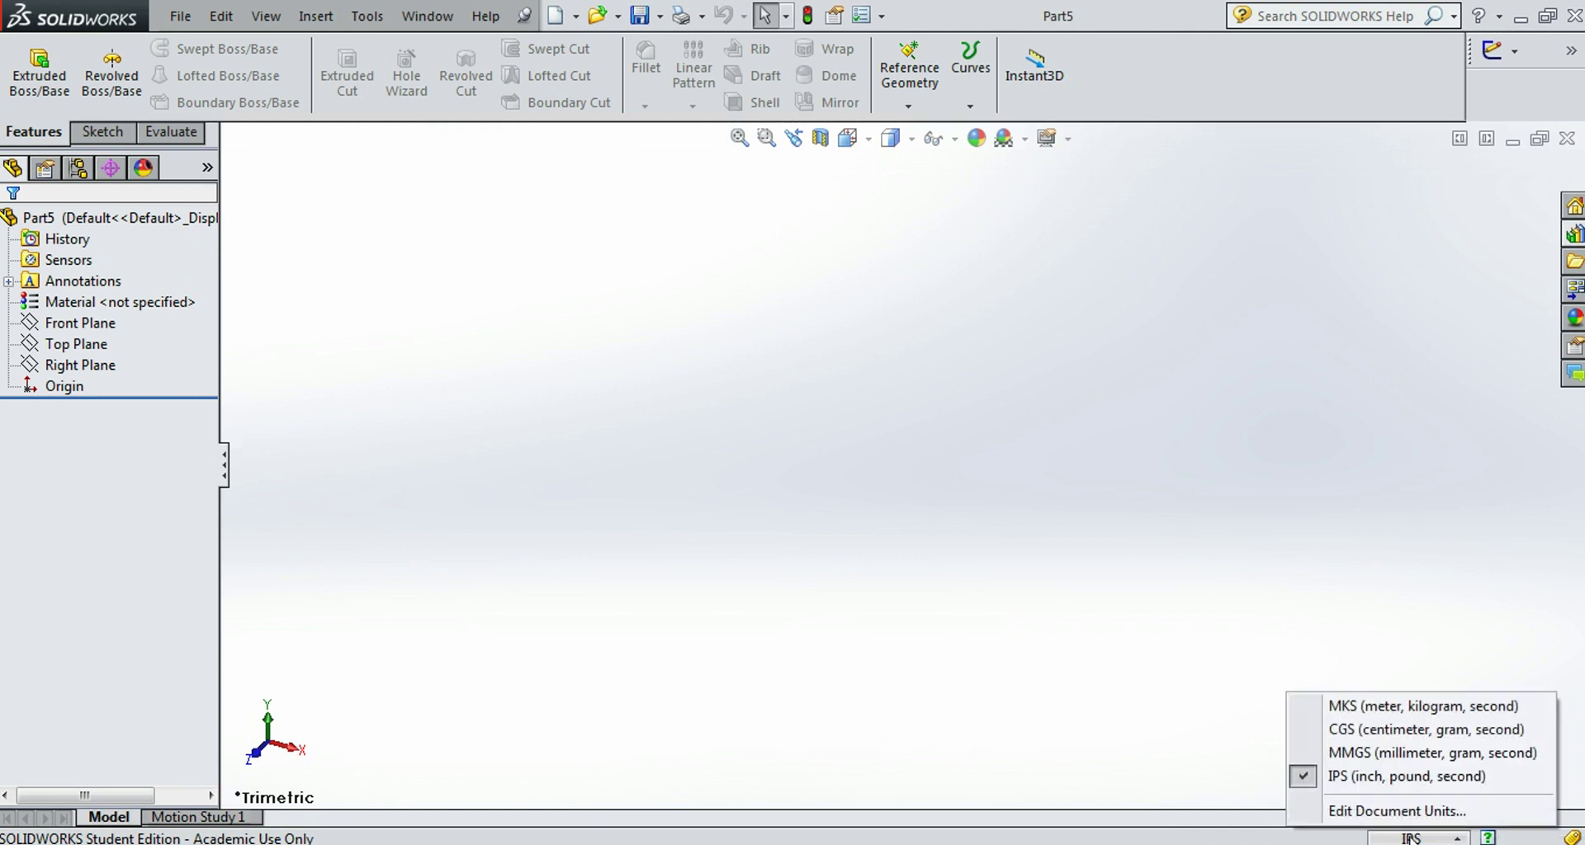
pyautogui.click(1376, 753)
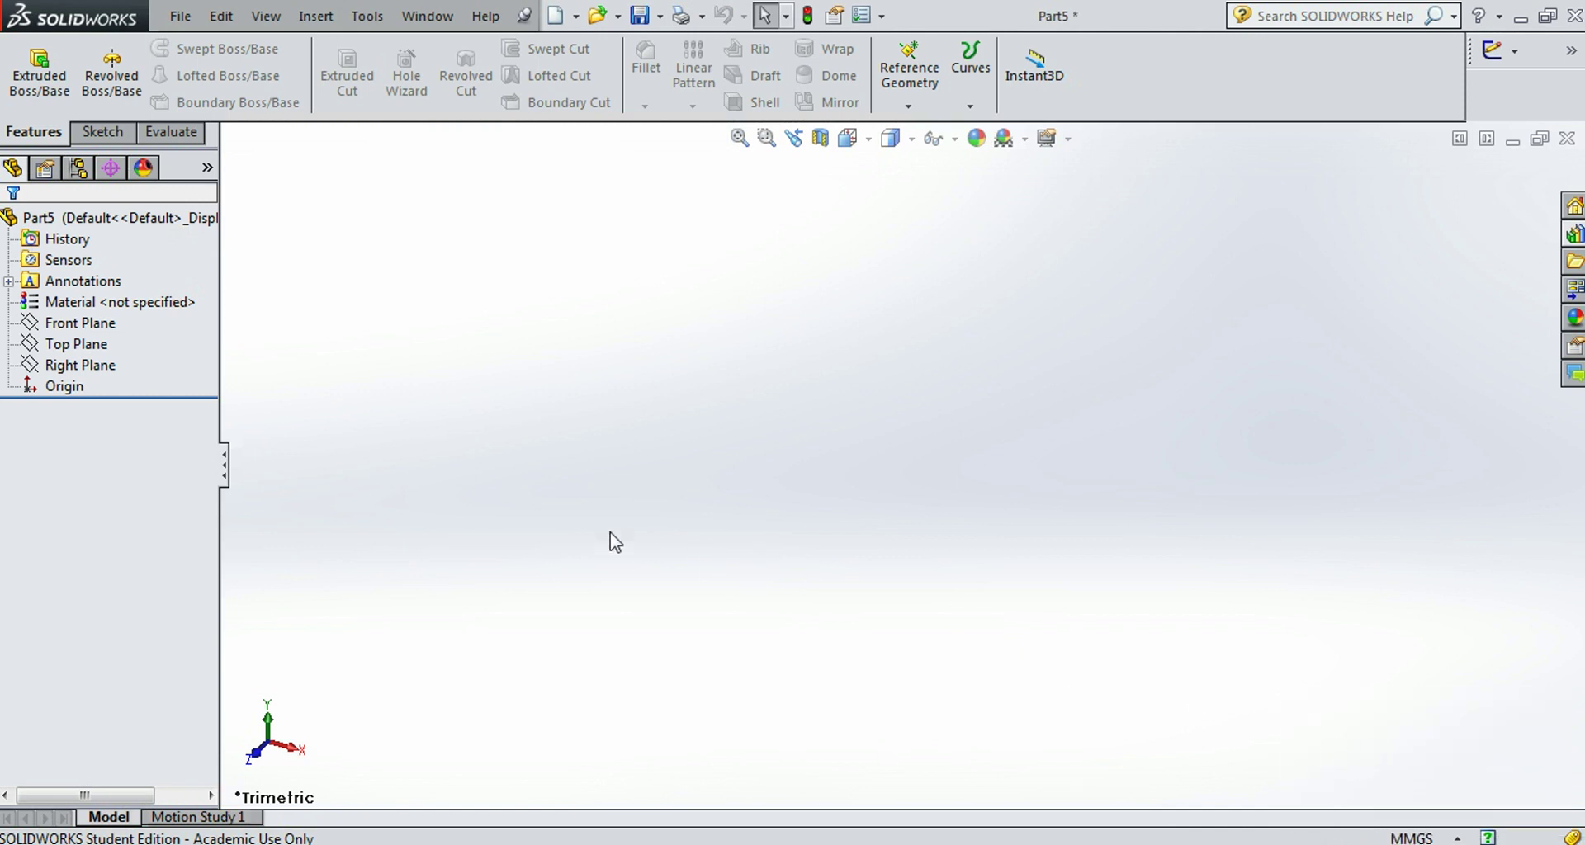
# Step: On the Front Plane, sketch a wide ellipse centred on the origin
pyautogui.click(68, 330)
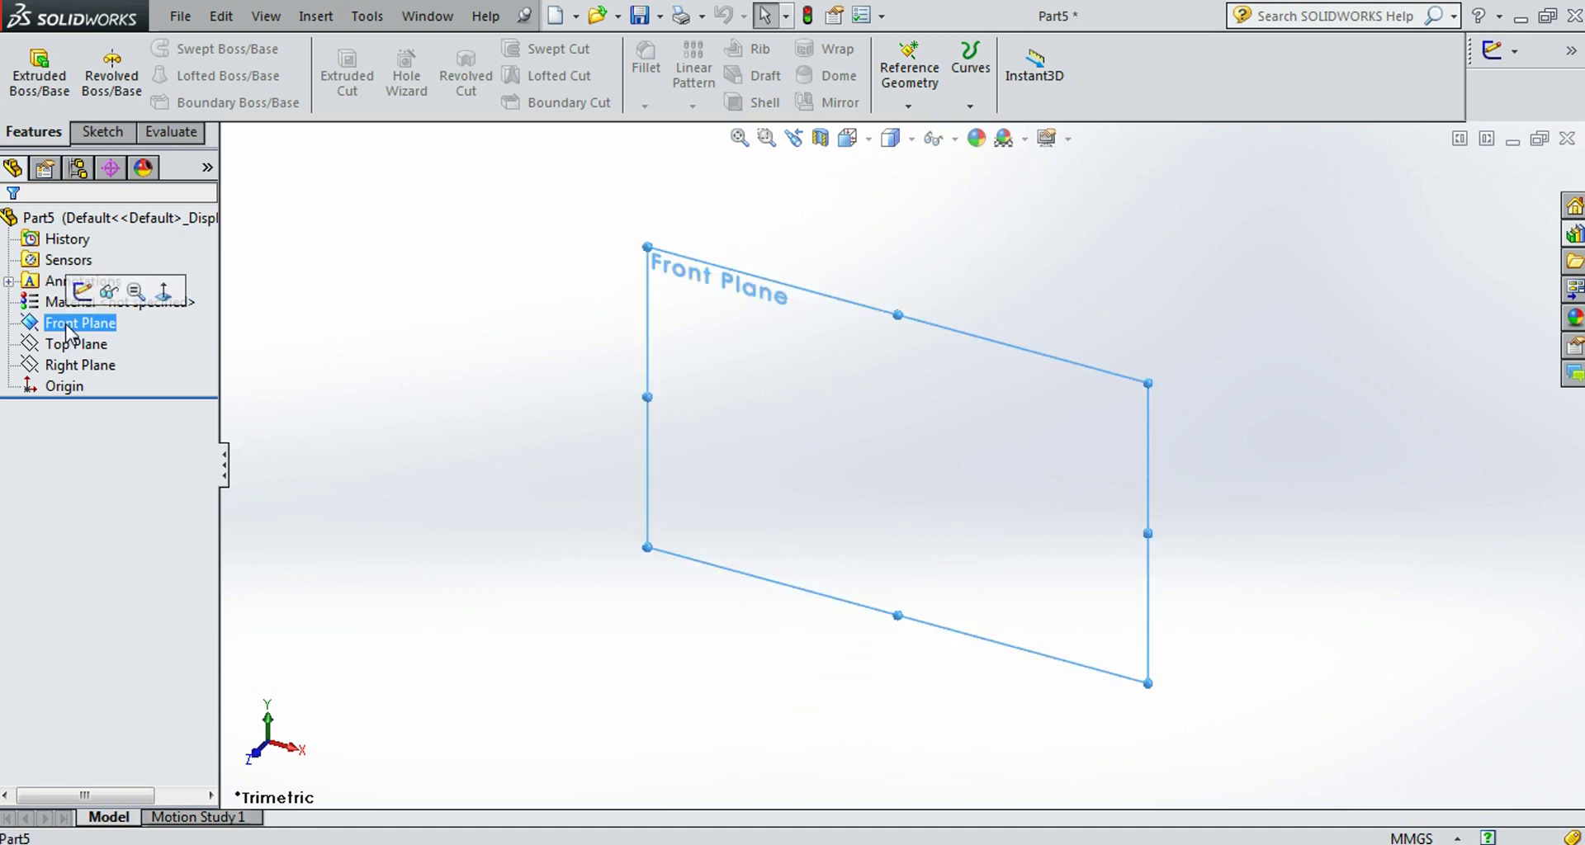
pyautogui.click(82, 291)
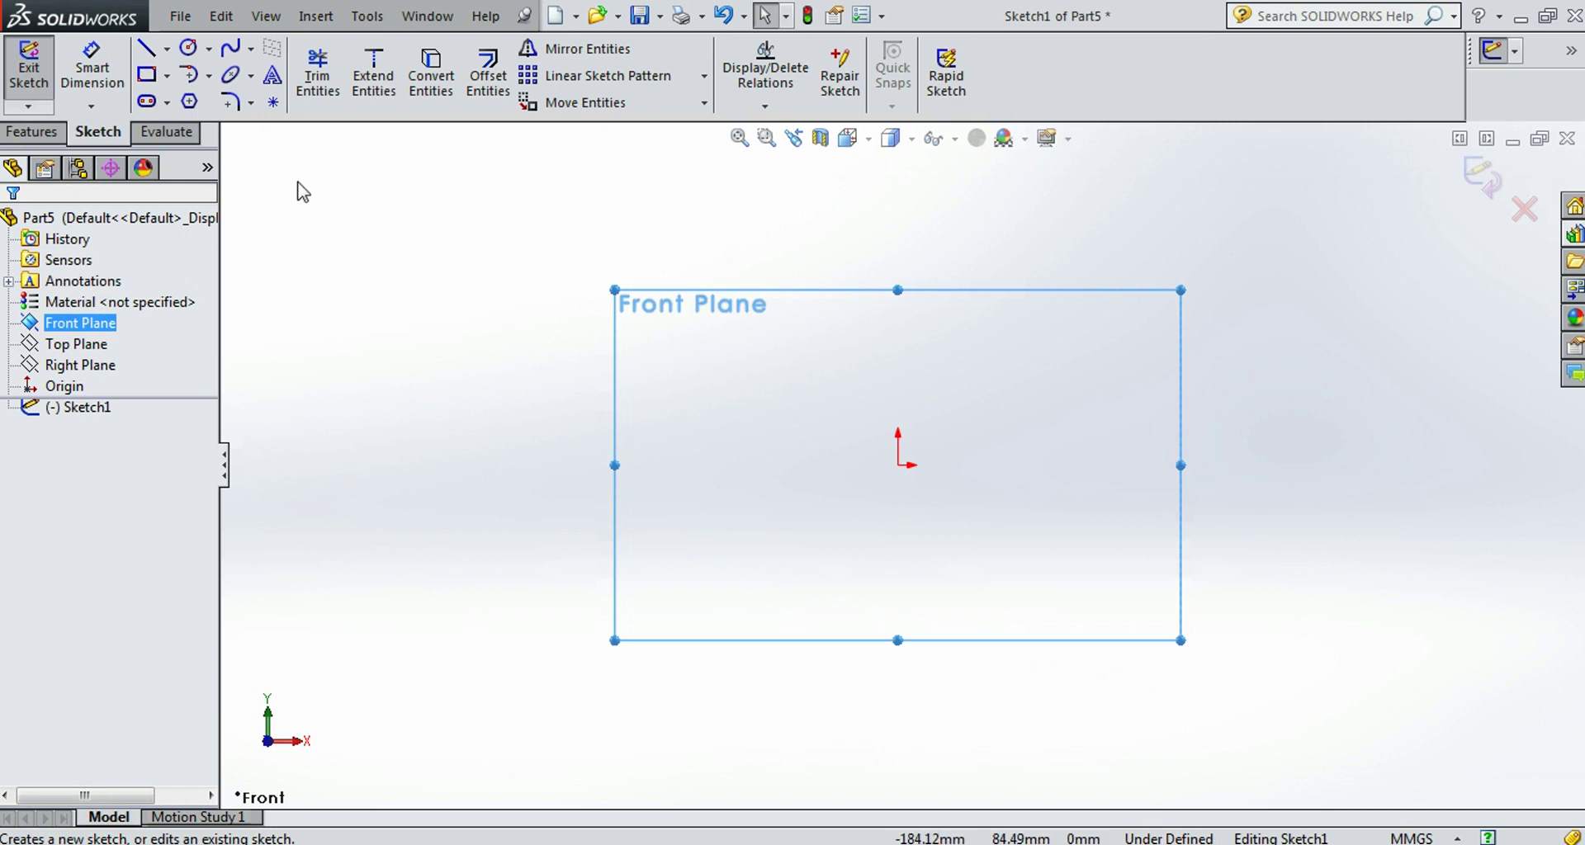
pyautogui.click(232, 76)
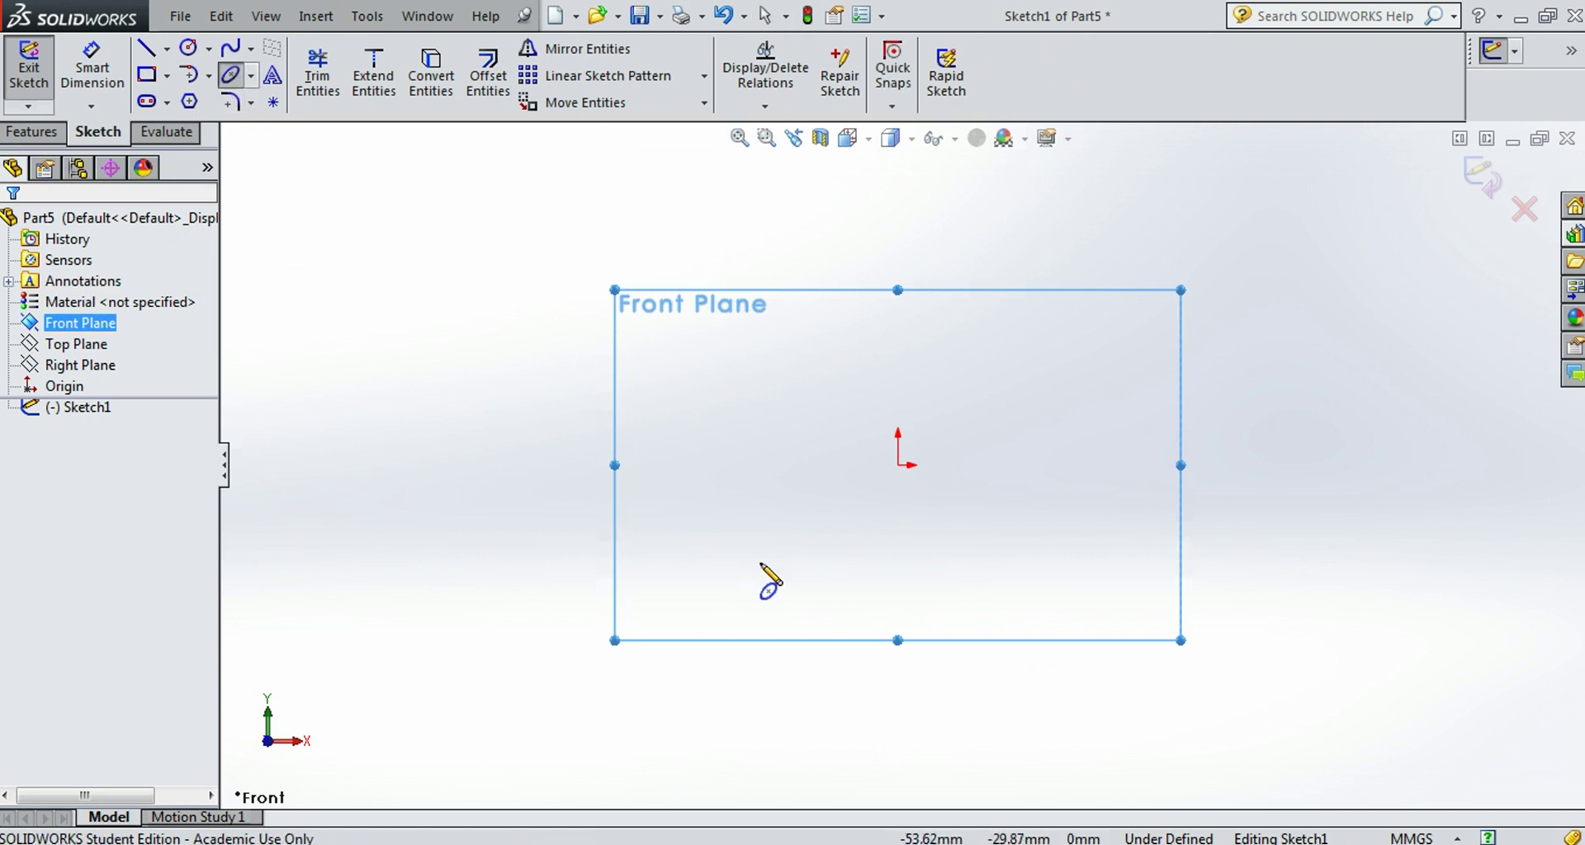
pyautogui.click(899, 465)
pyautogui.click(899, 465)
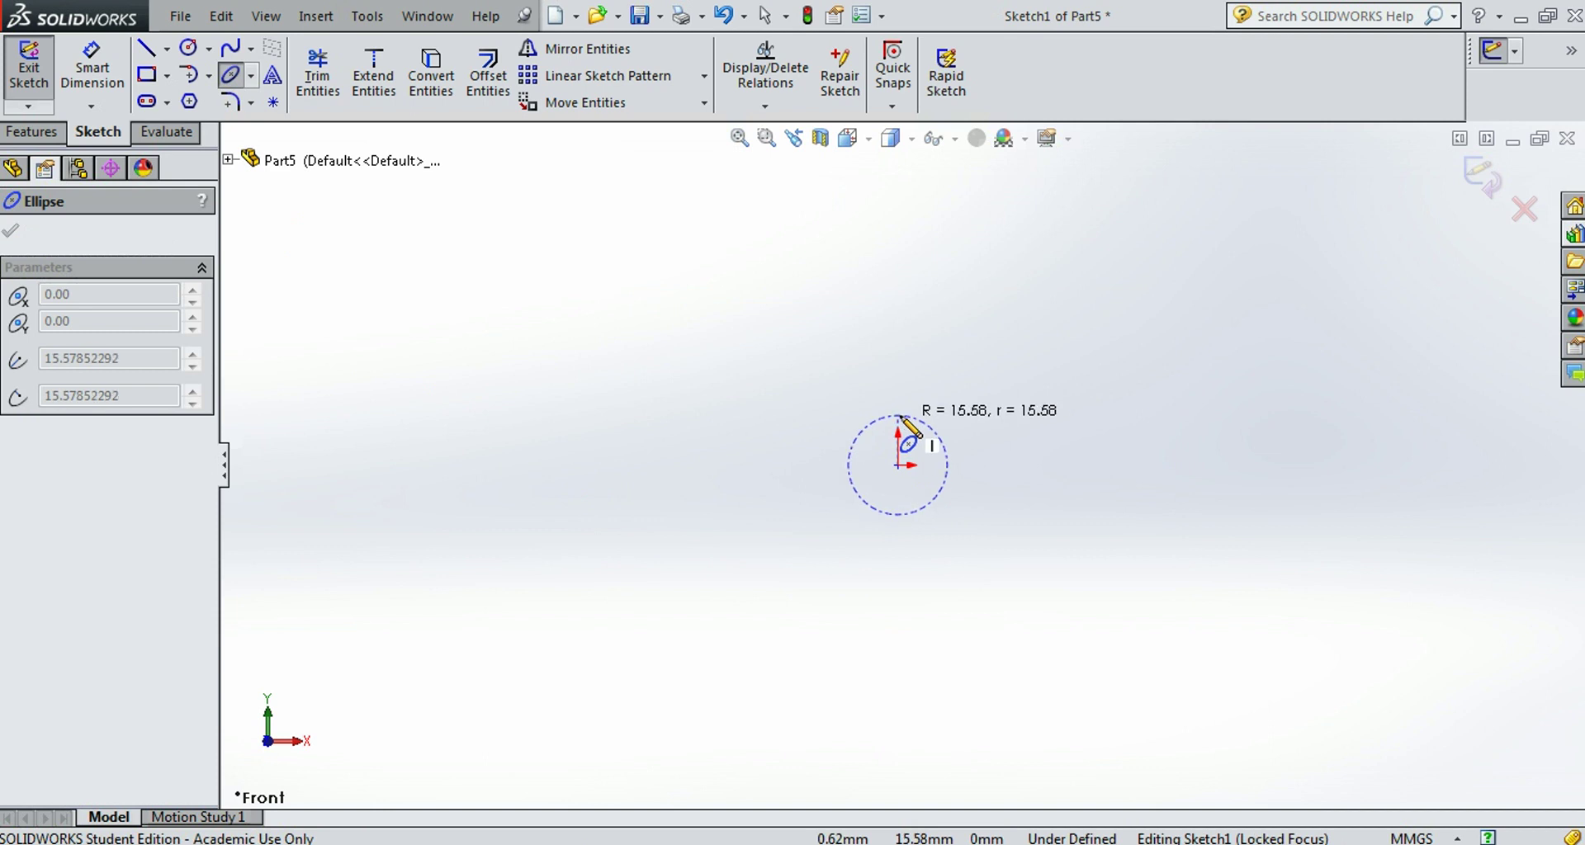
pyautogui.click(899, 411)
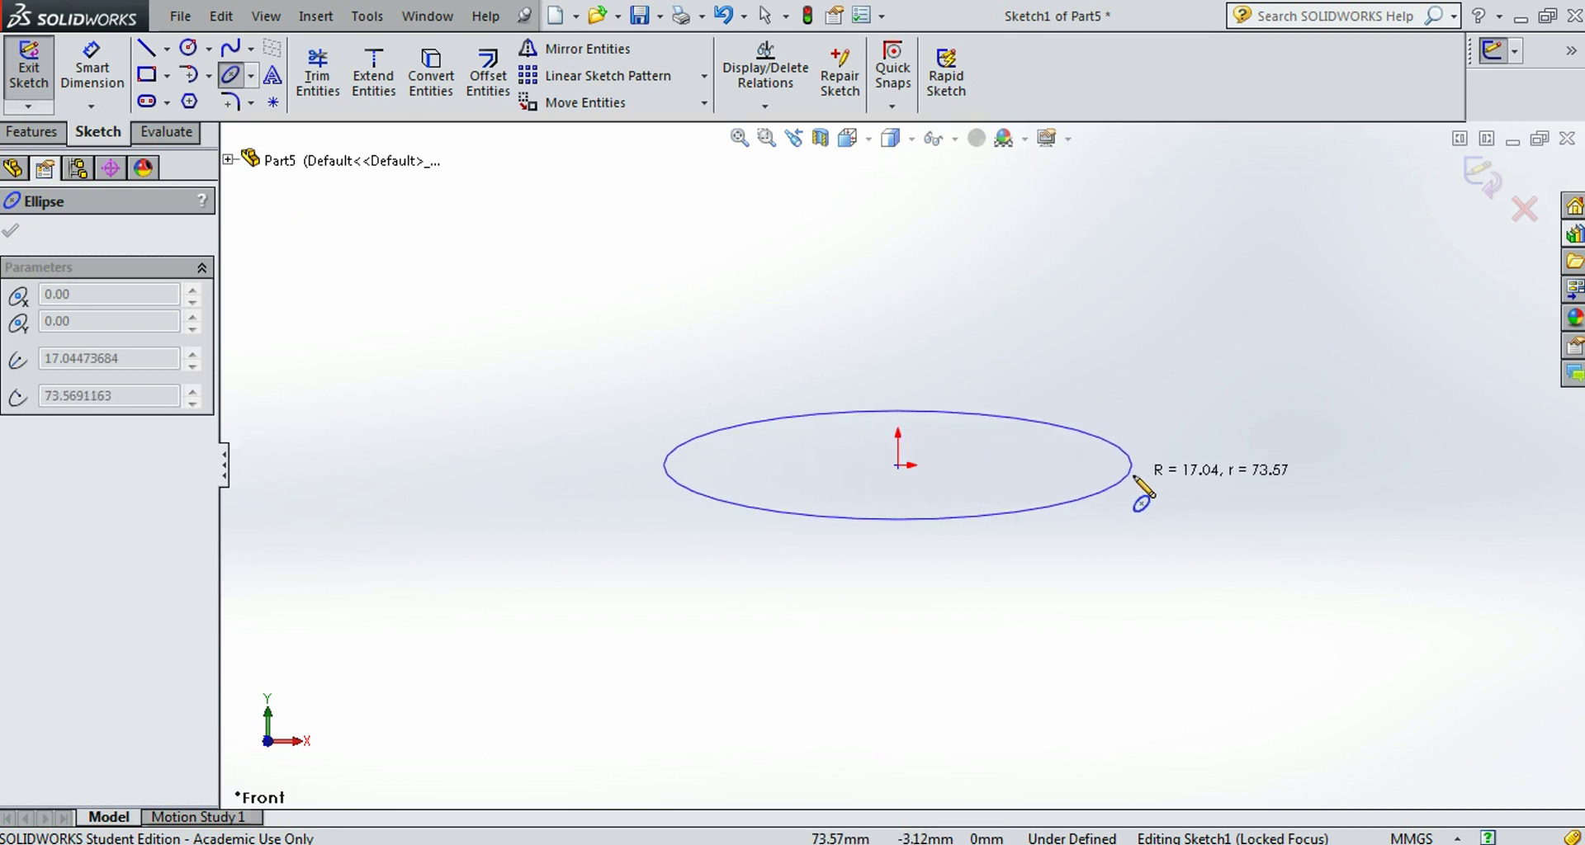
pyautogui.click(1170, 467)
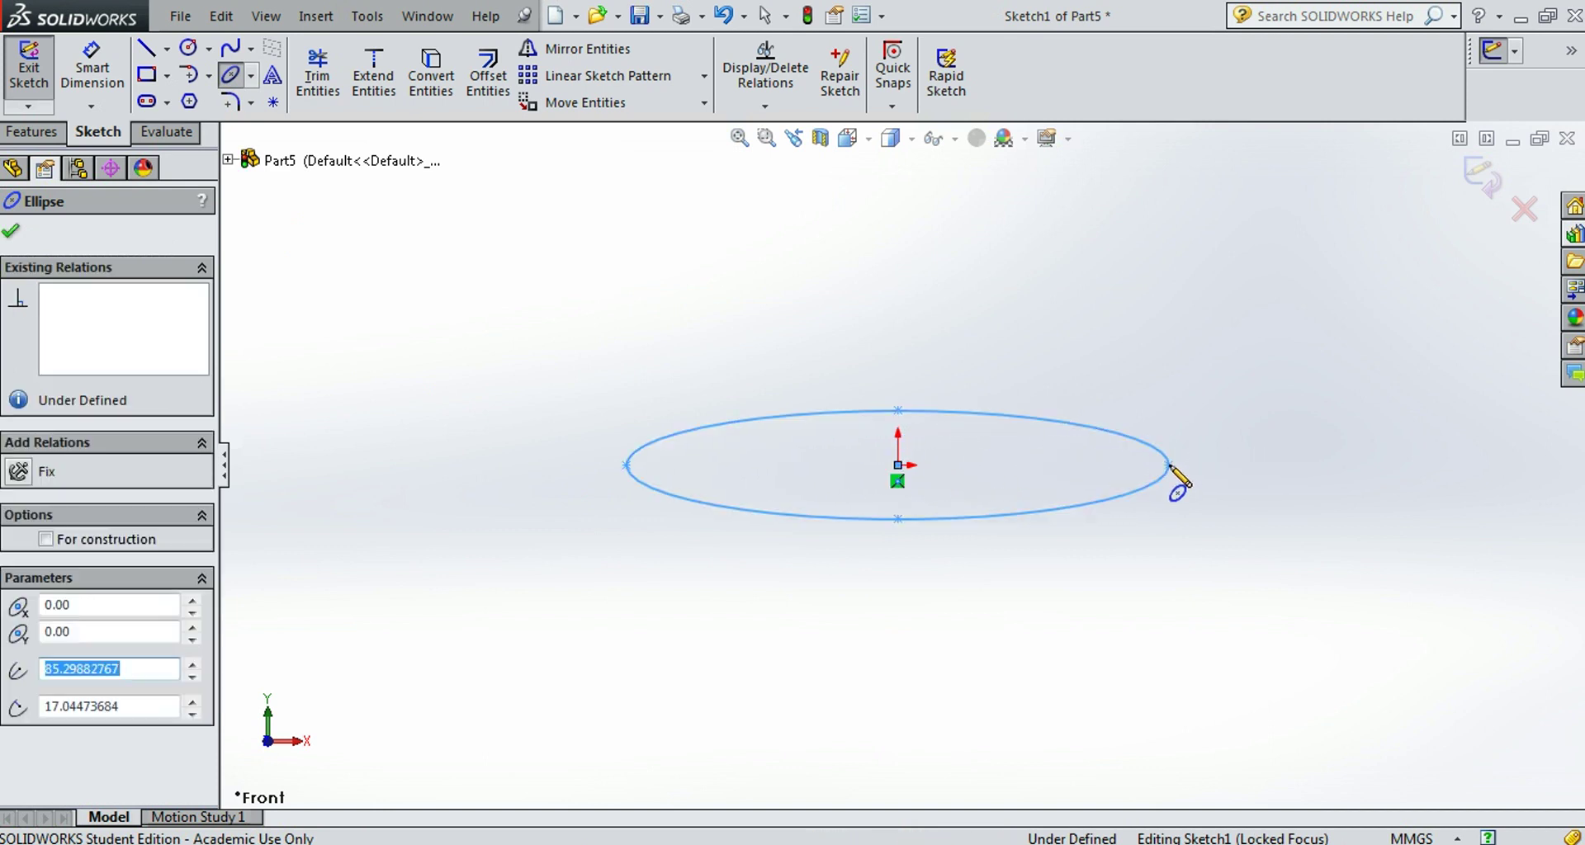
pyautogui.press('Escape')
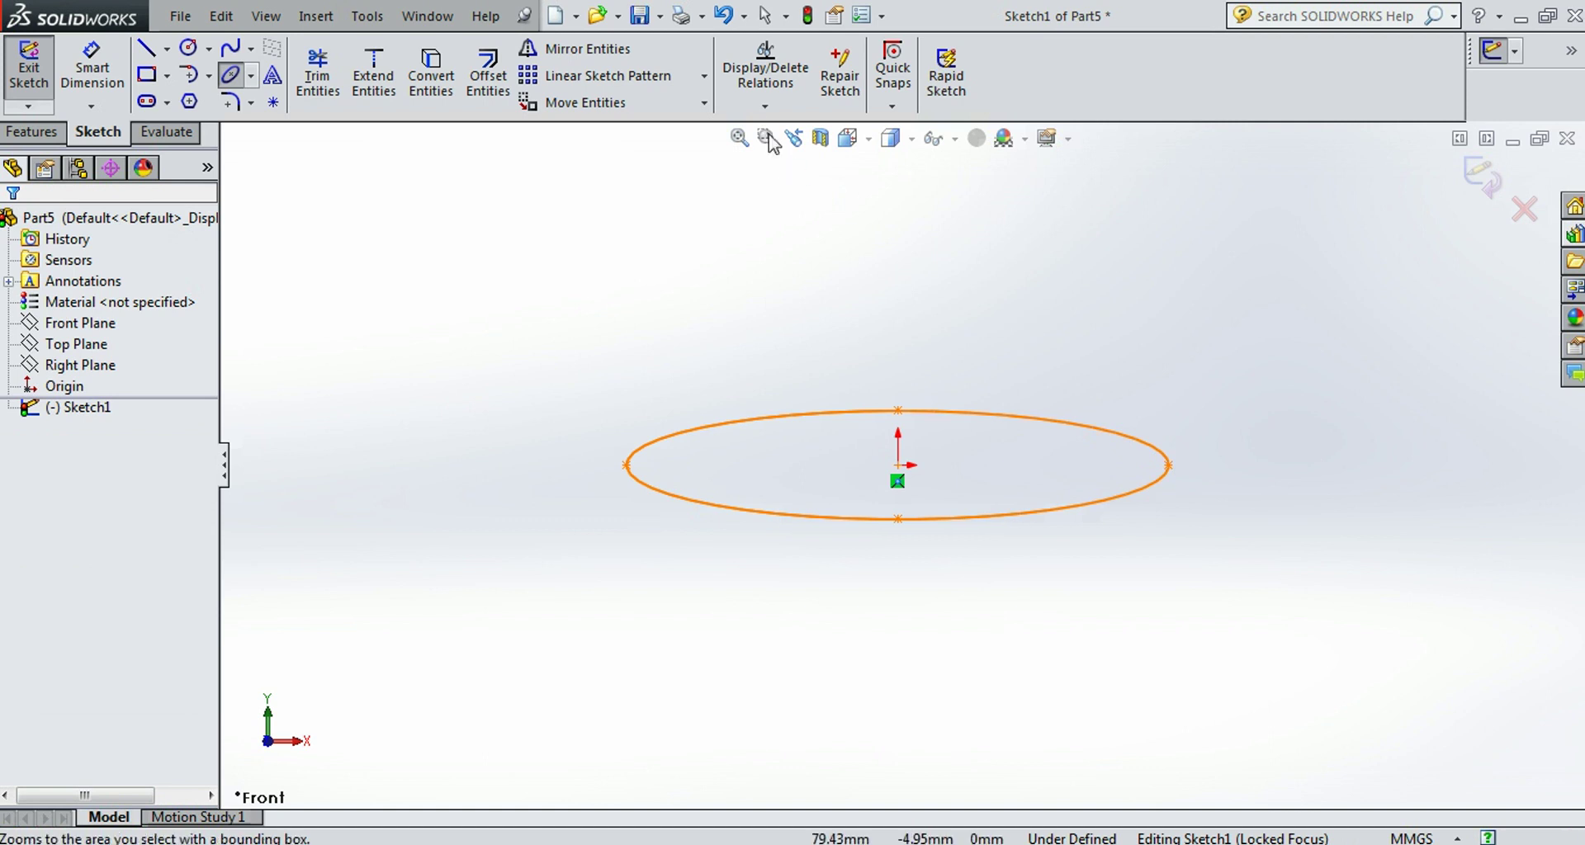
# Step: Constrain the ellipse's left and right end points Horizontal and exit the sketch
pyautogui.click(763, 106)
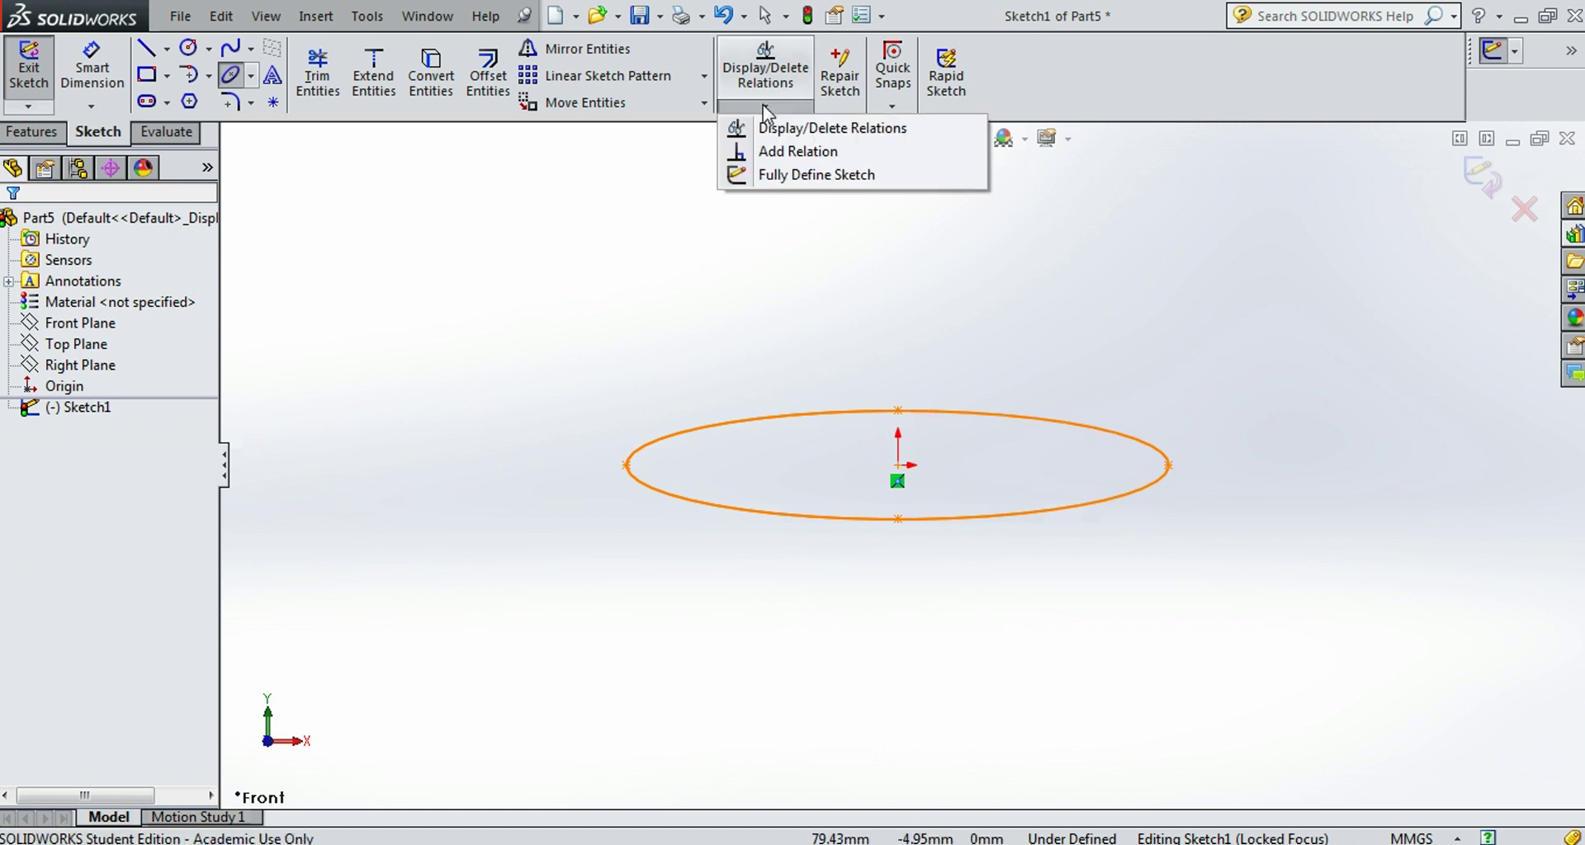
pyautogui.click(784, 152)
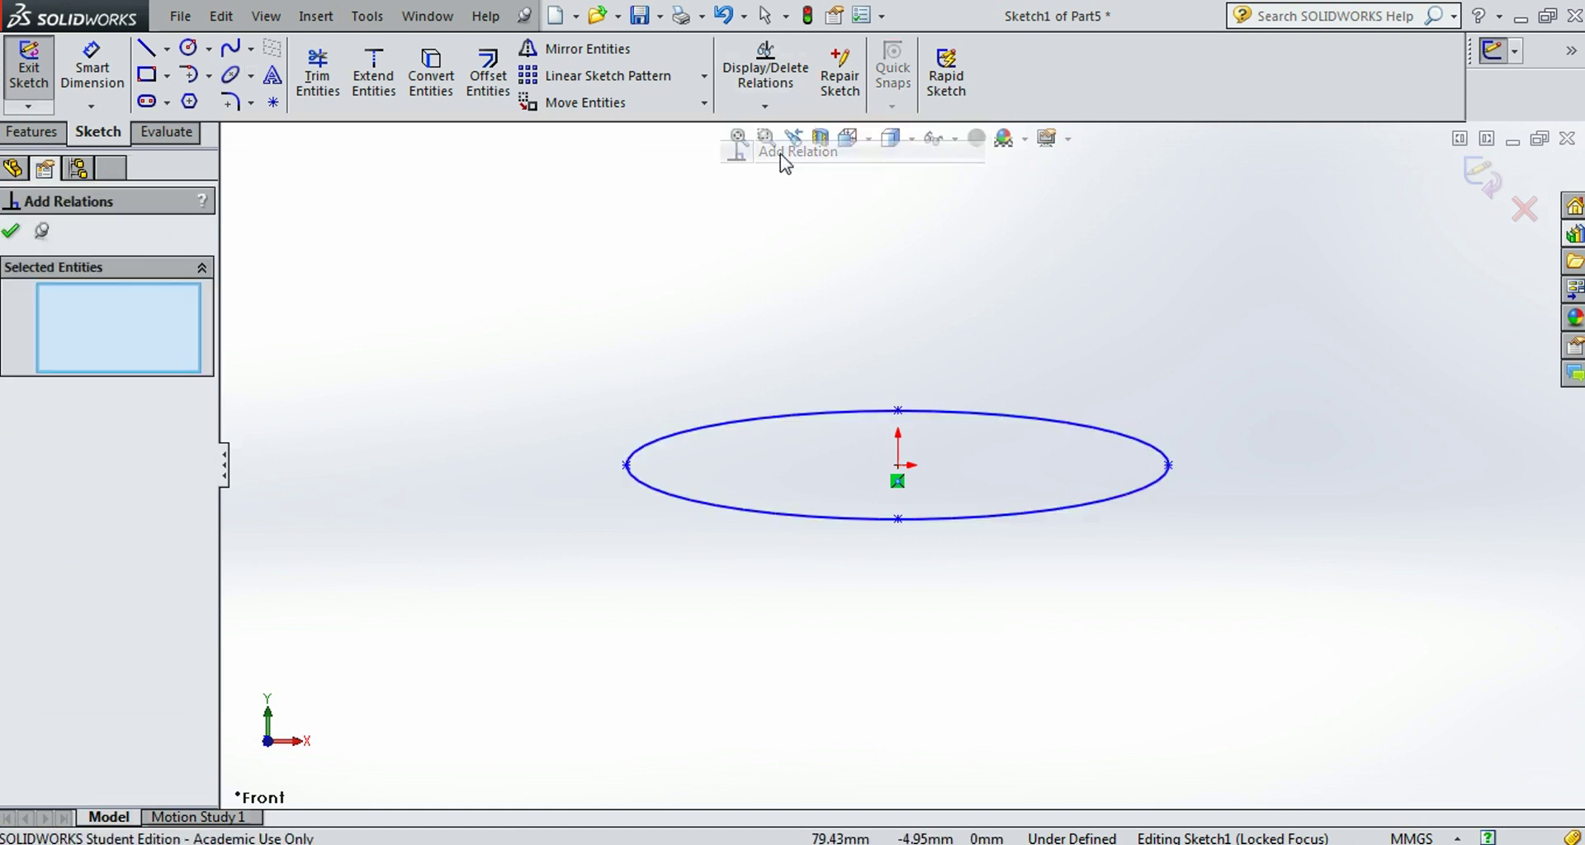
pyautogui.click(626, 466)
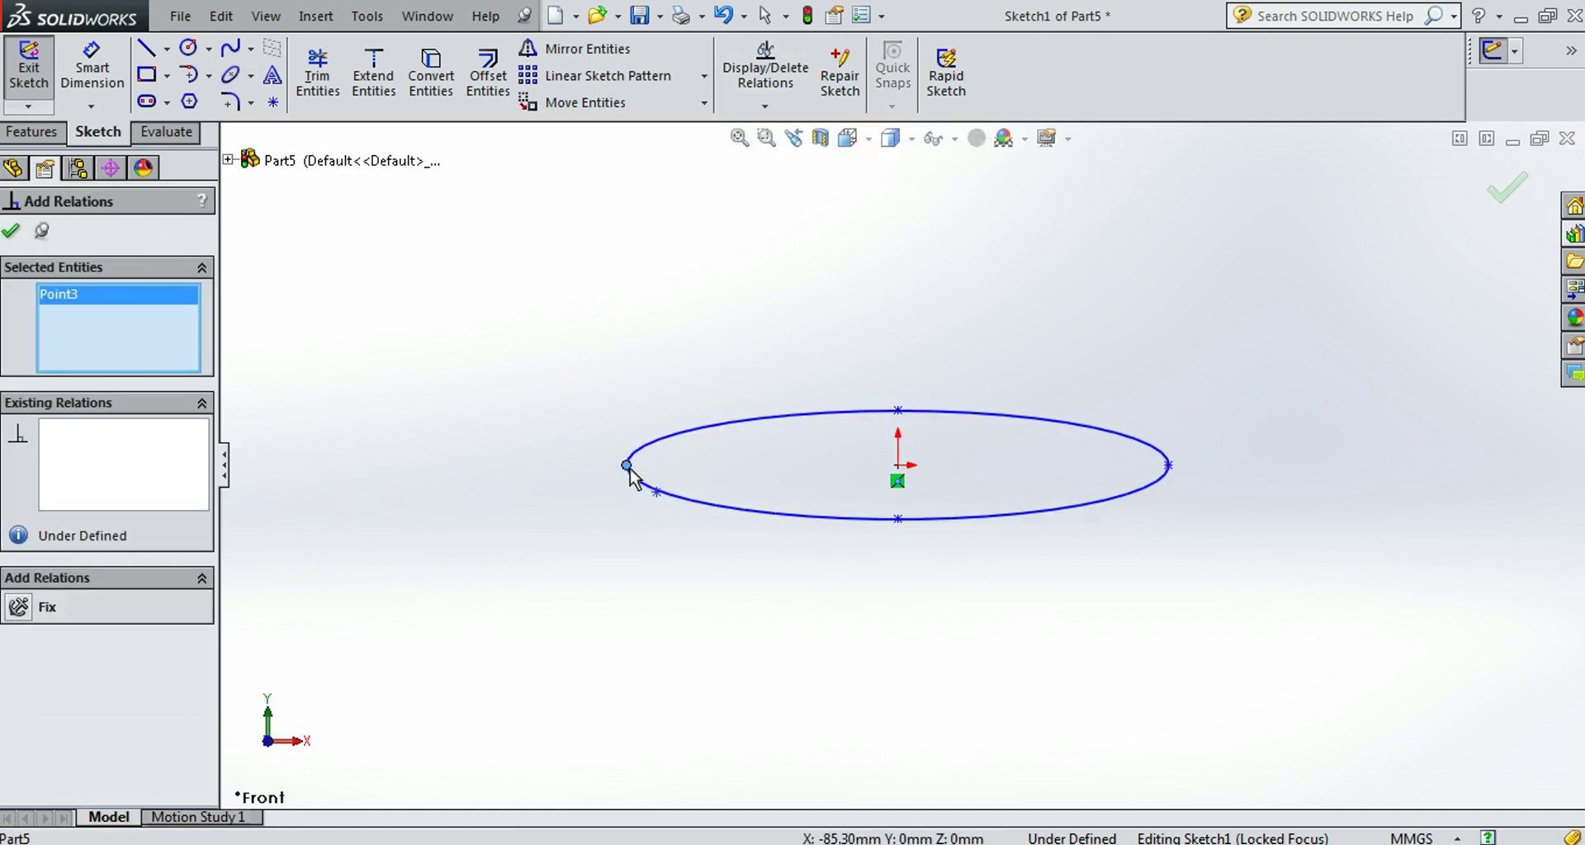
pyautogui.click(1169, 465)
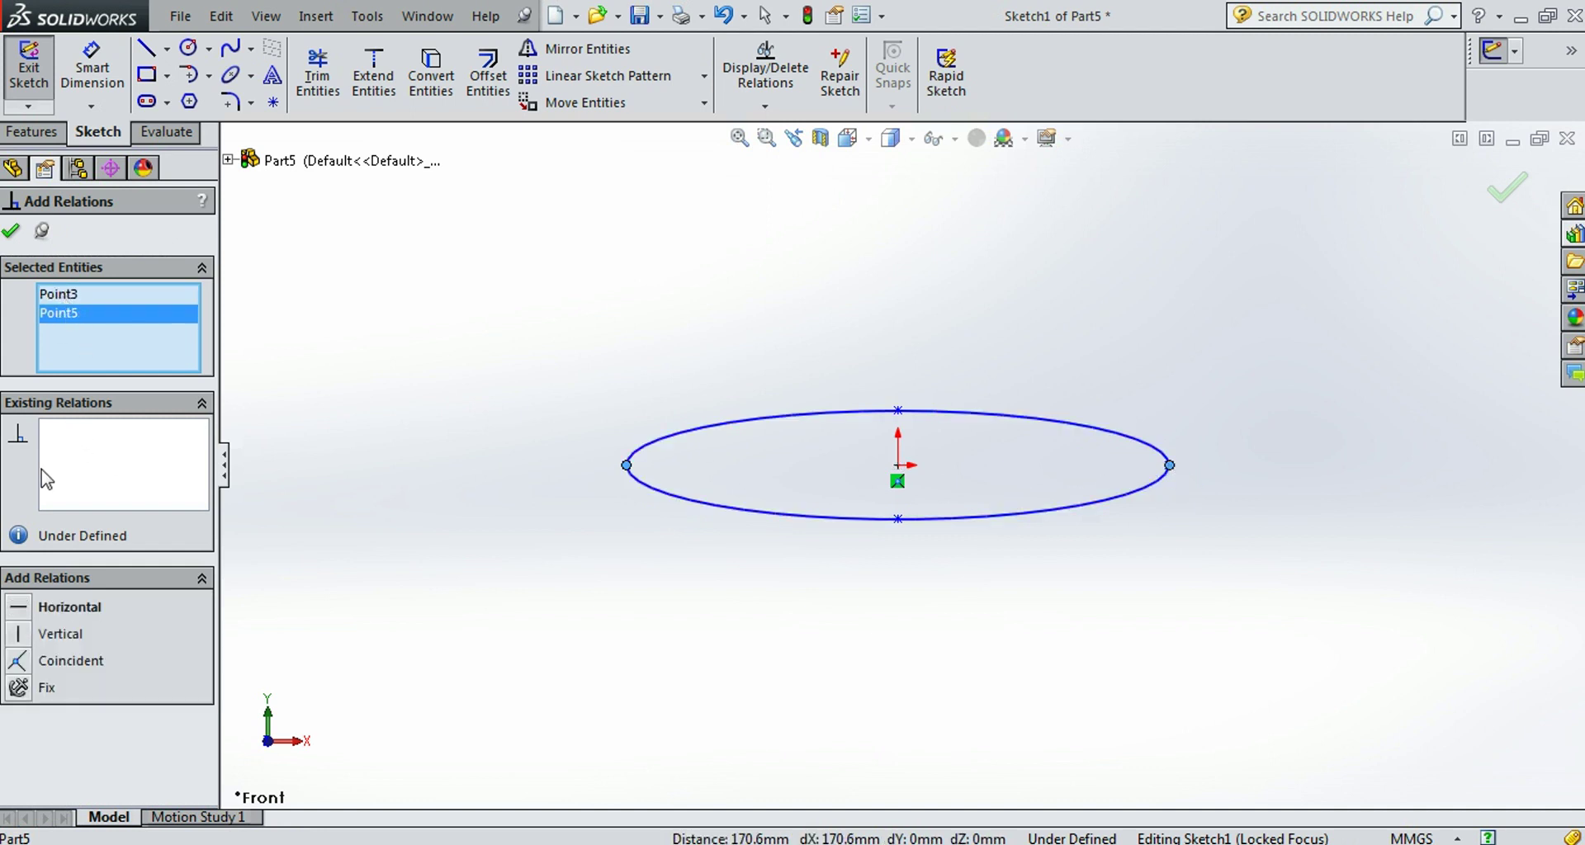
pyautogui.click(17, 615)
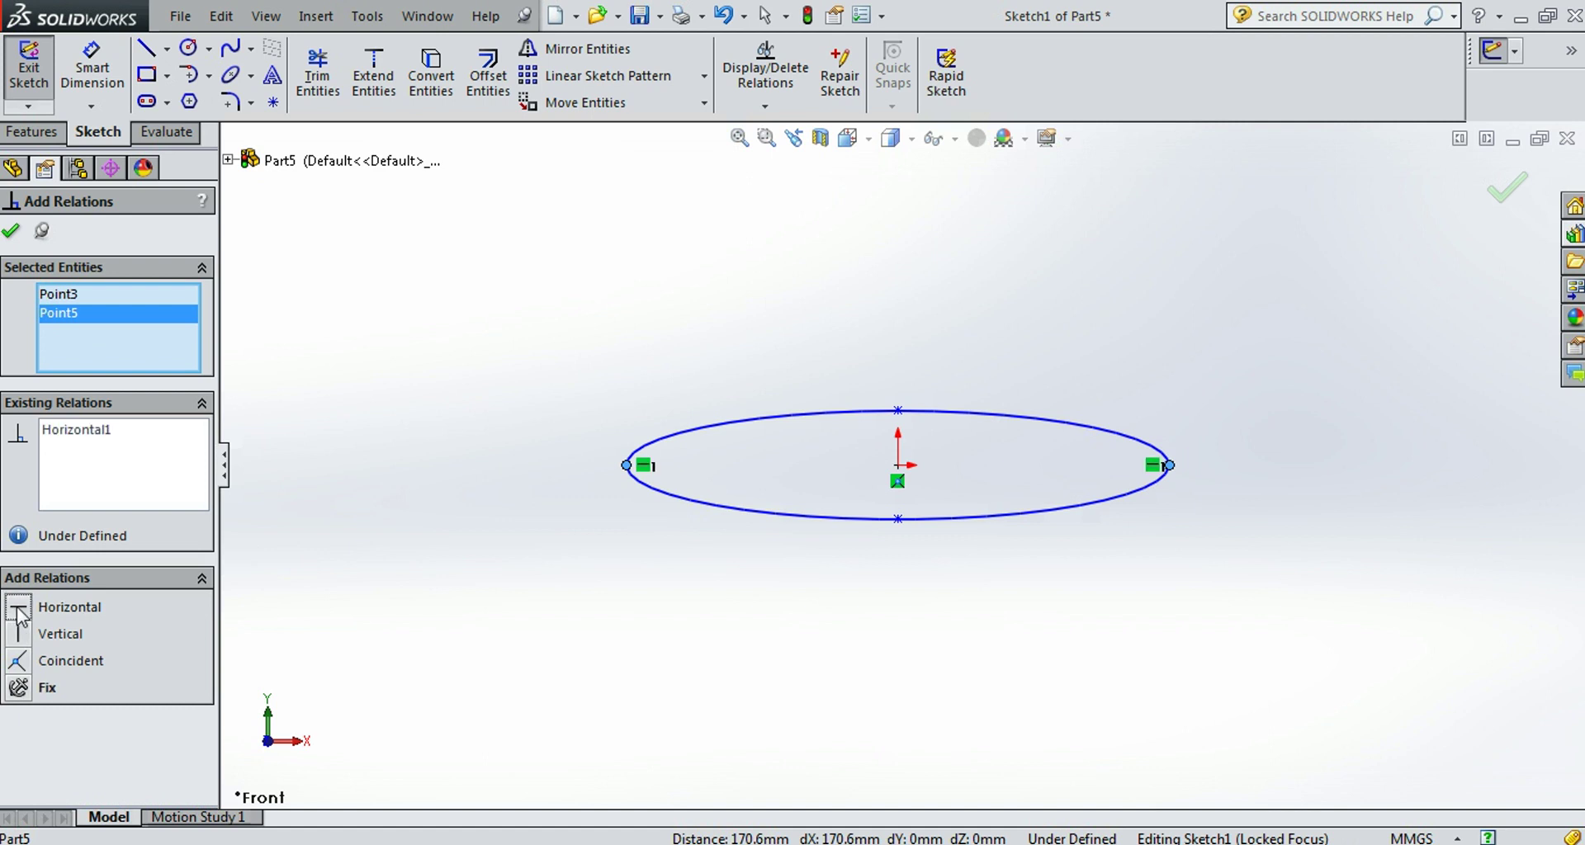
pyautogui.click(11, 232)
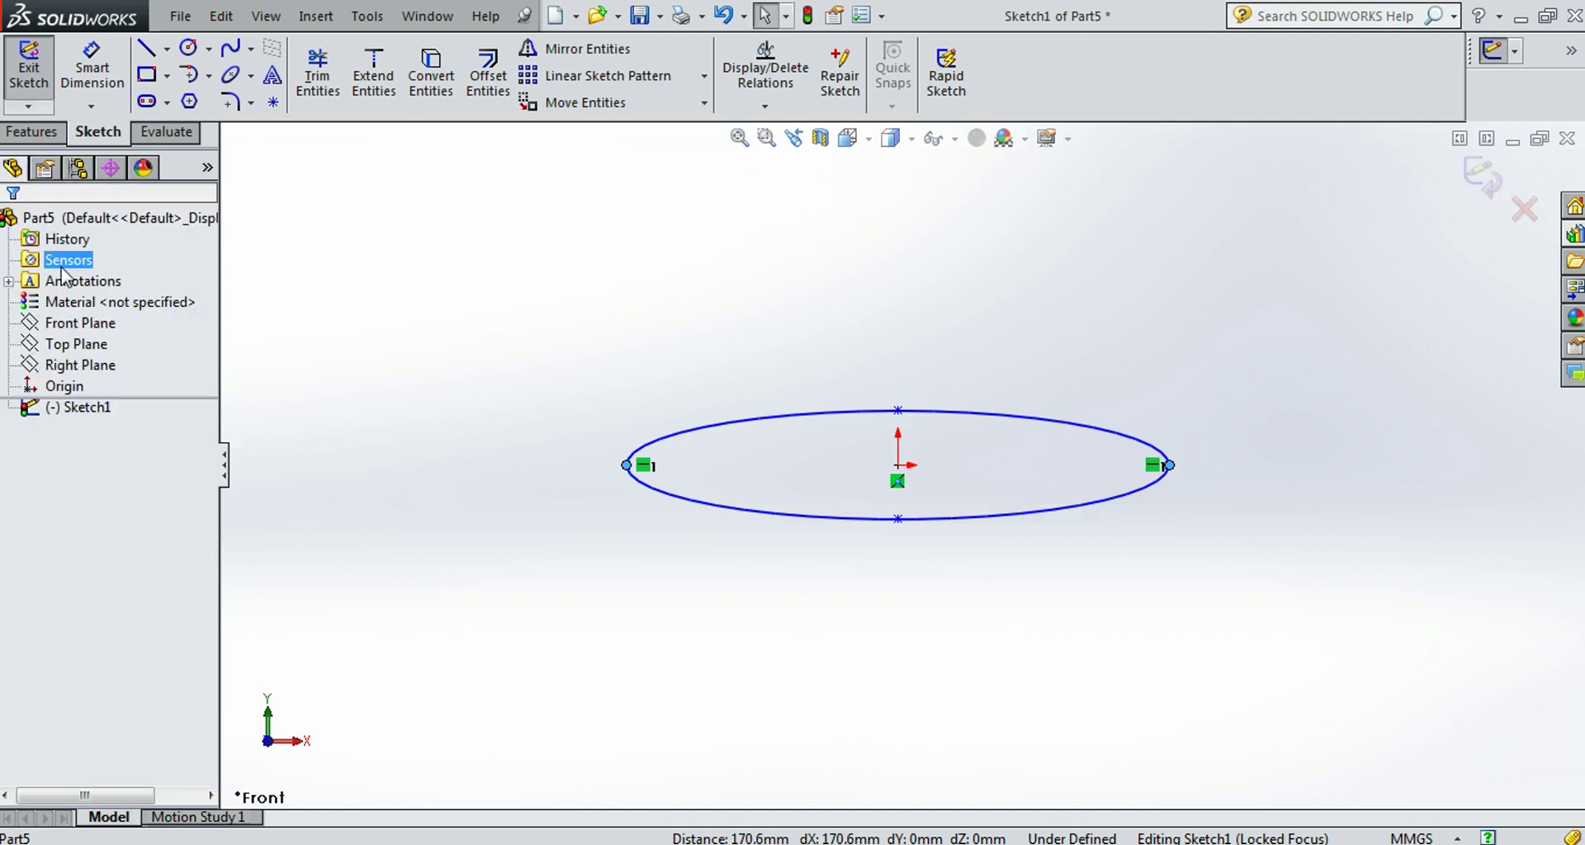
pyautogui.click(29, 70)
# Step: Rename Sketch1 to 'Profile'
pyautogui.click(92, 408)
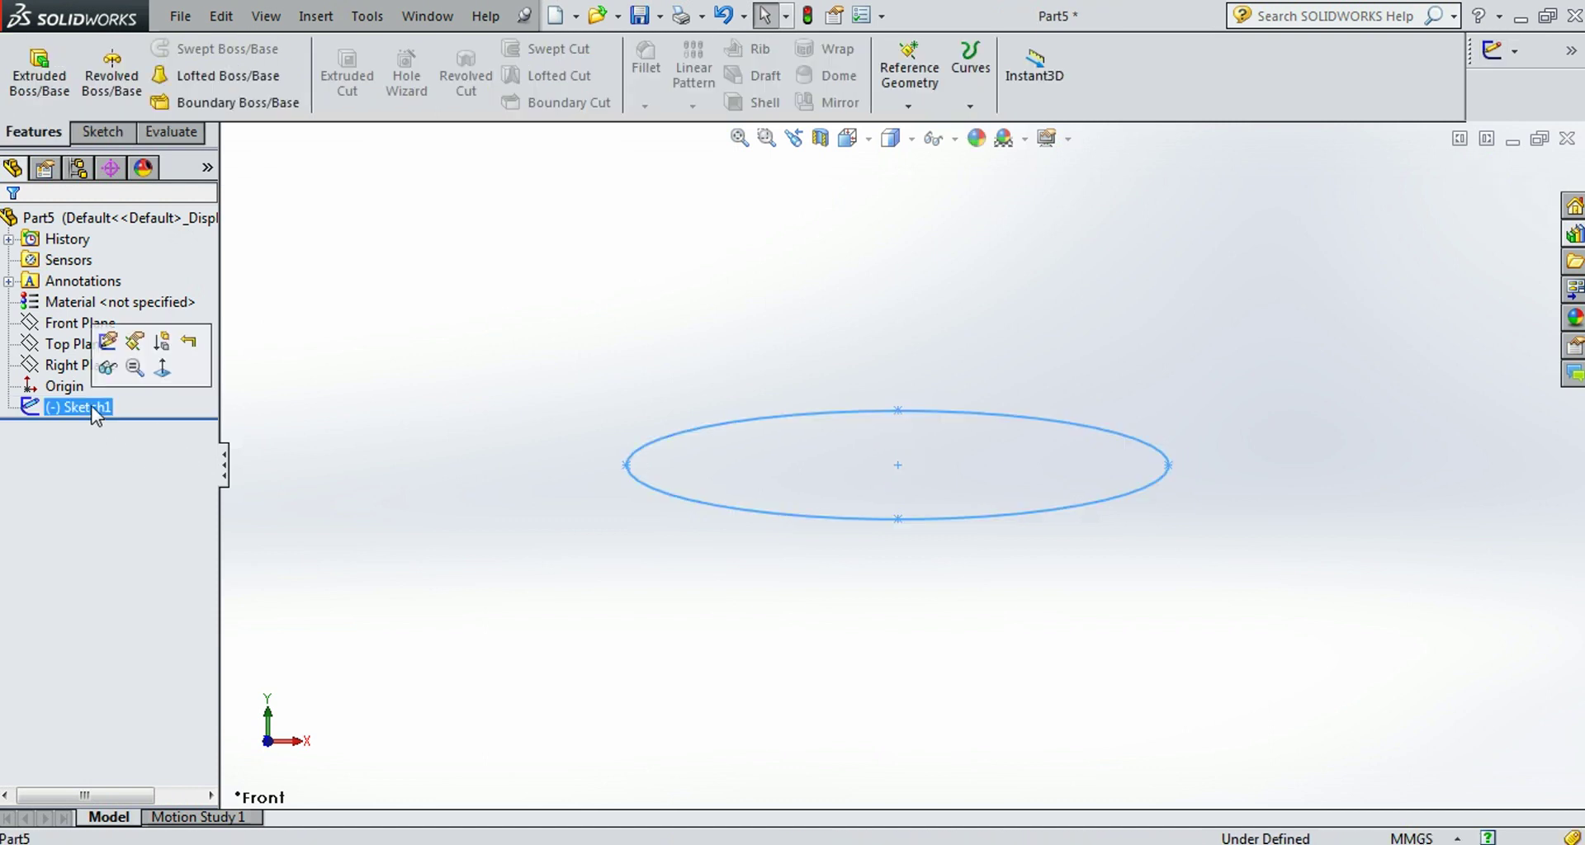
pyautogui.write('Profile')
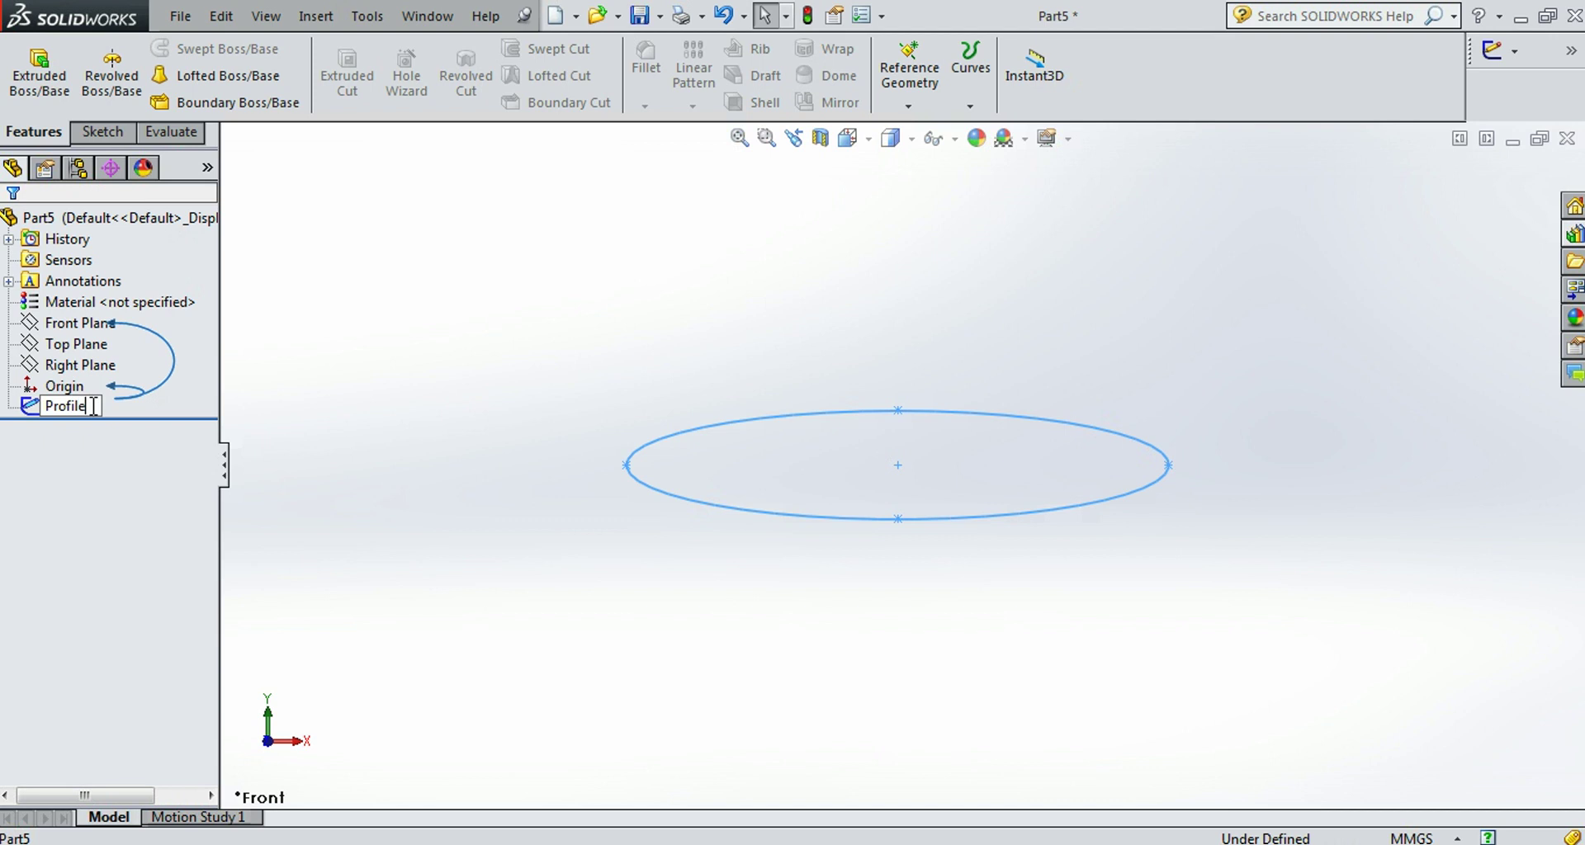
pyautogui.click(376, 399)
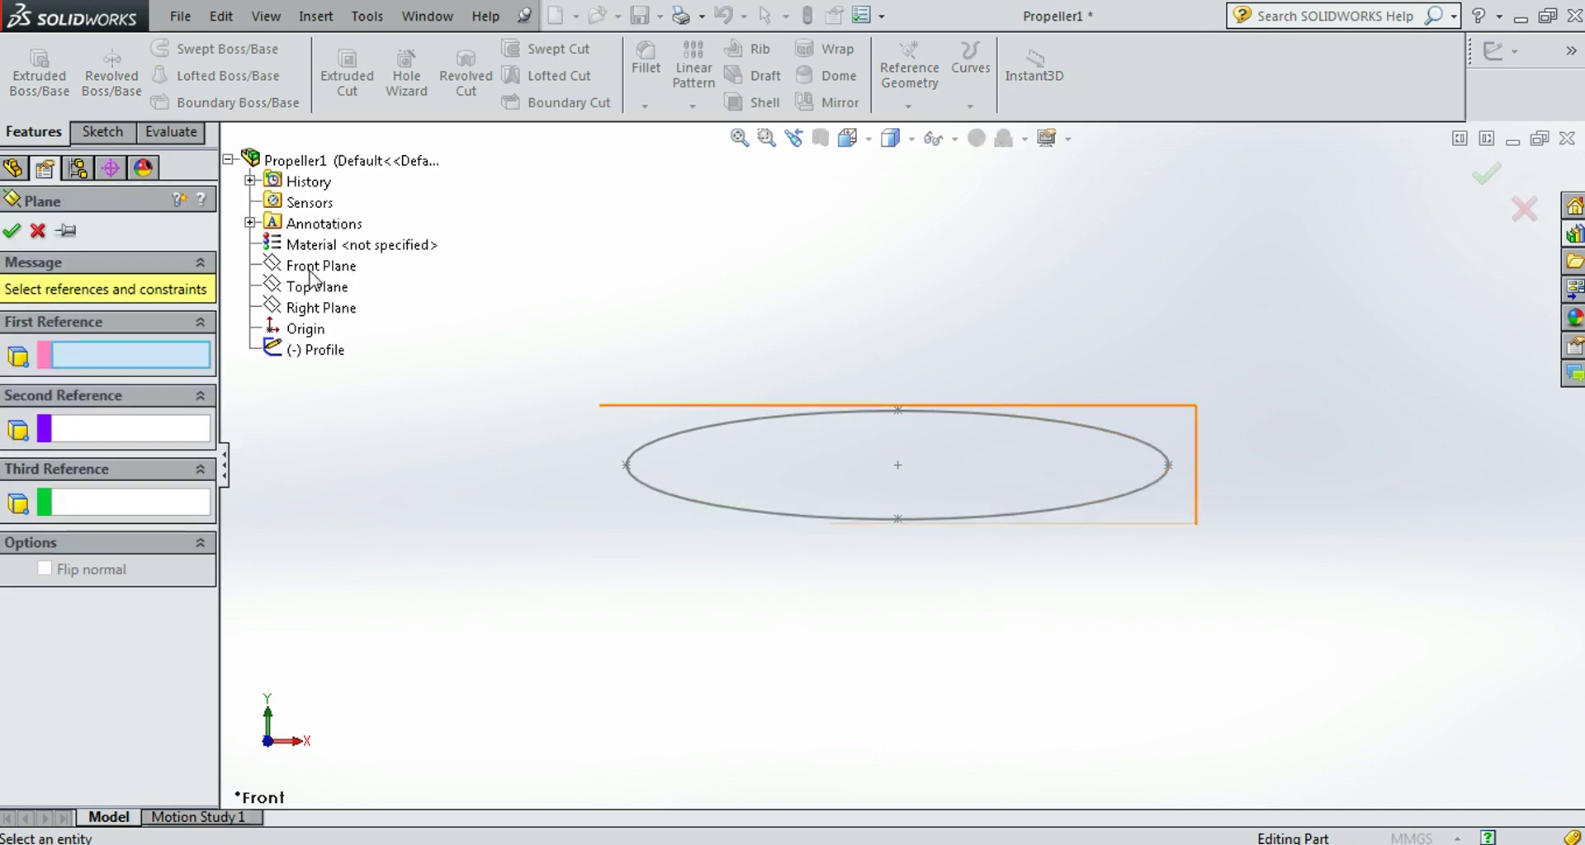
# Step: Create Plane1 parallel to the Front Plane at a 750 mm offset
pyautogui.click(315, 266)
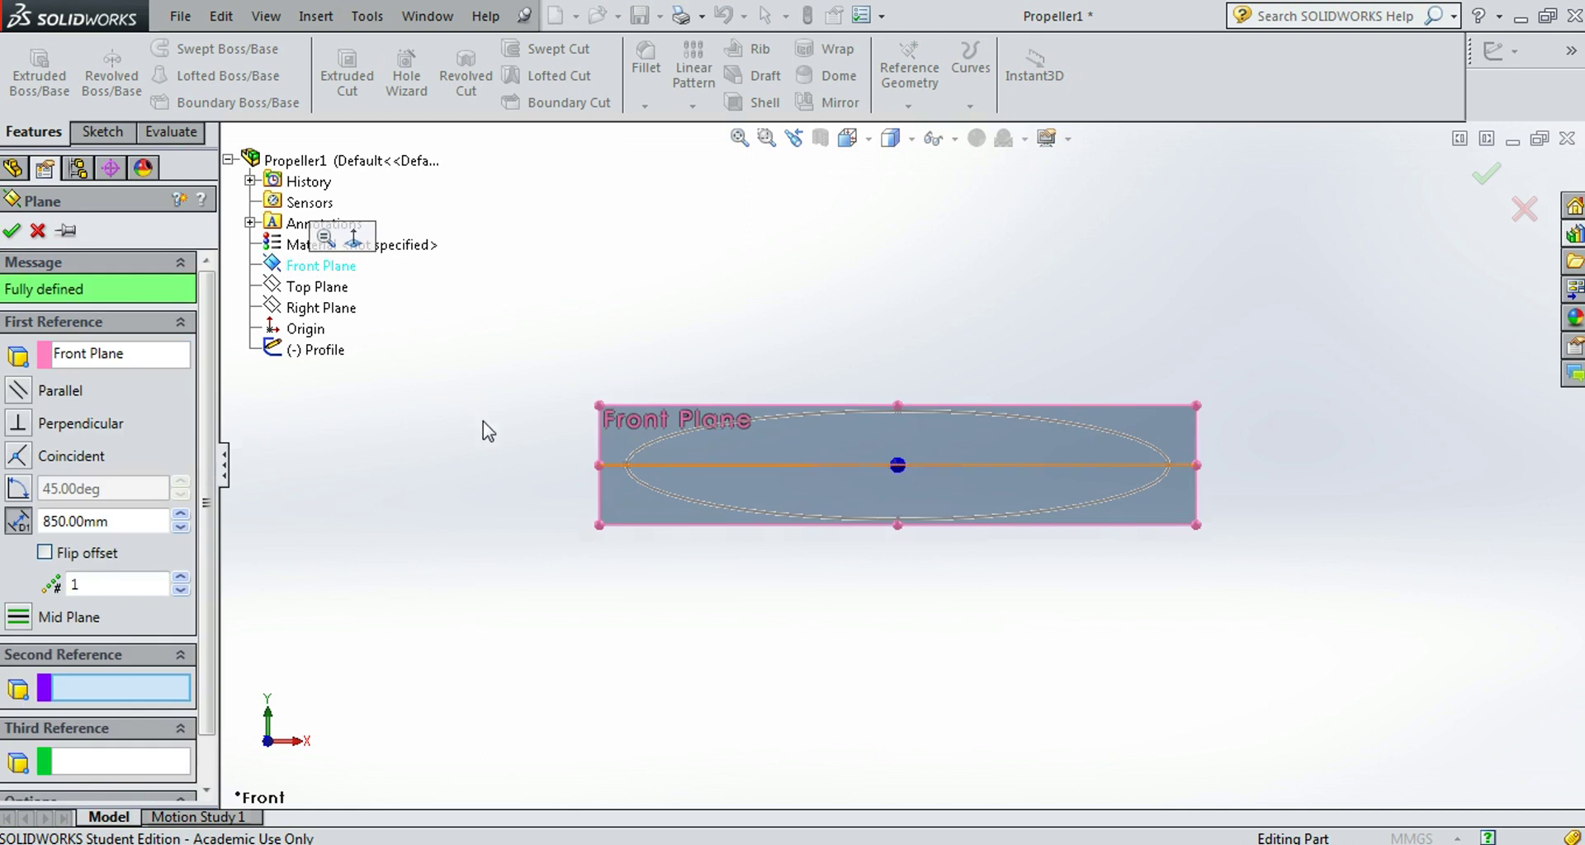
pyautogui.moveTo(487, 430)
pyautogui.mouseDown(button='middle')
pyautogui.moveTo(458, 440)
pyautogui.moveTo(516, 442)
pyautogui.moveTo(479, 466)
pyautogui.mouseUp(button='middle')
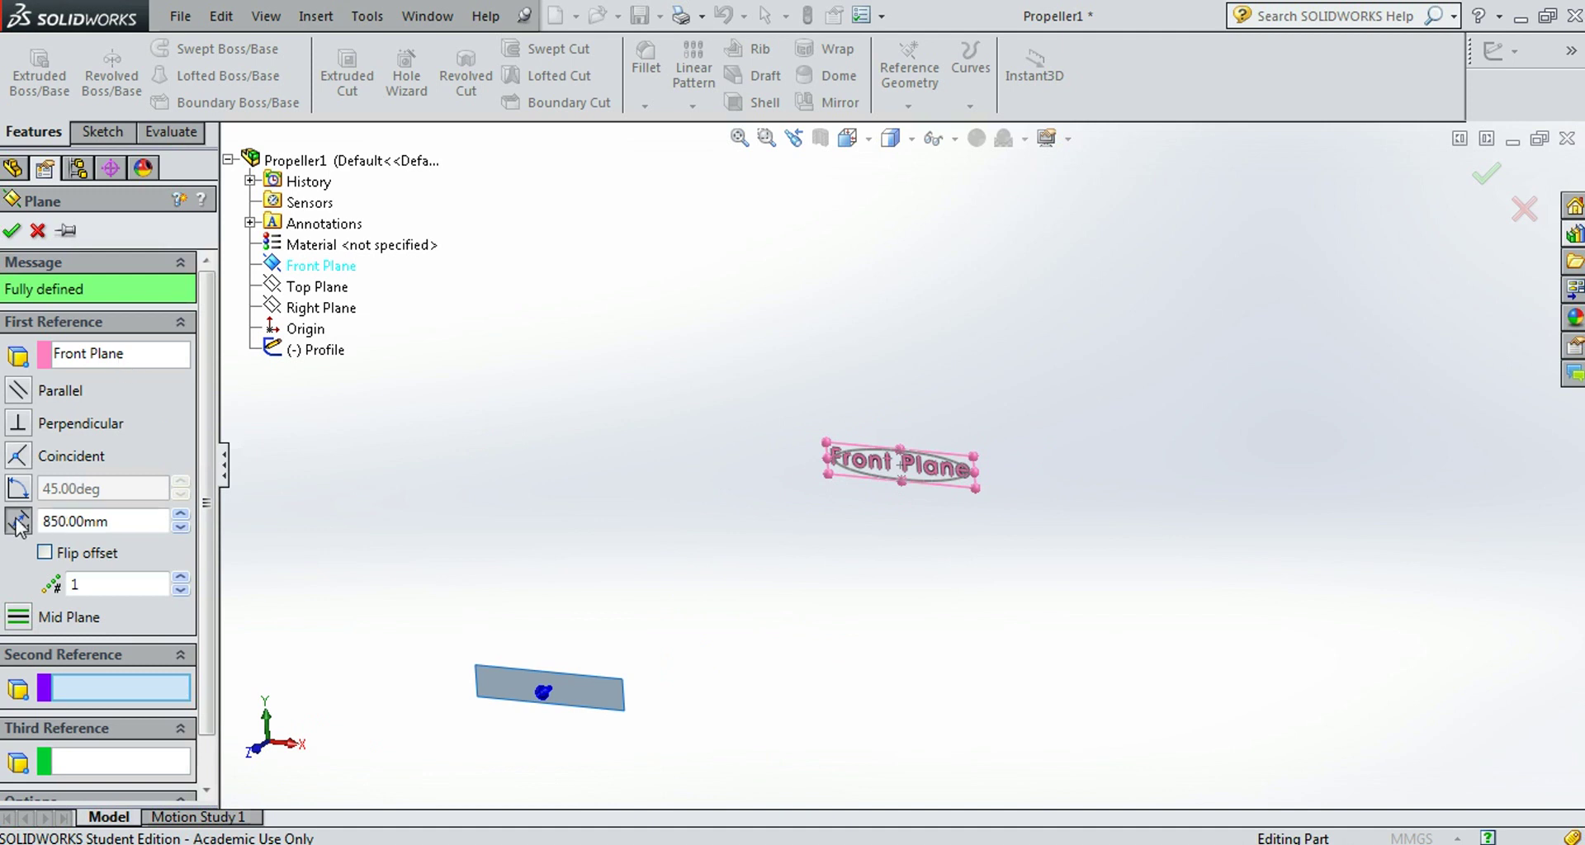
pyautogui.moveTo(122, 521); pyautogui.dragTo(43, 529)
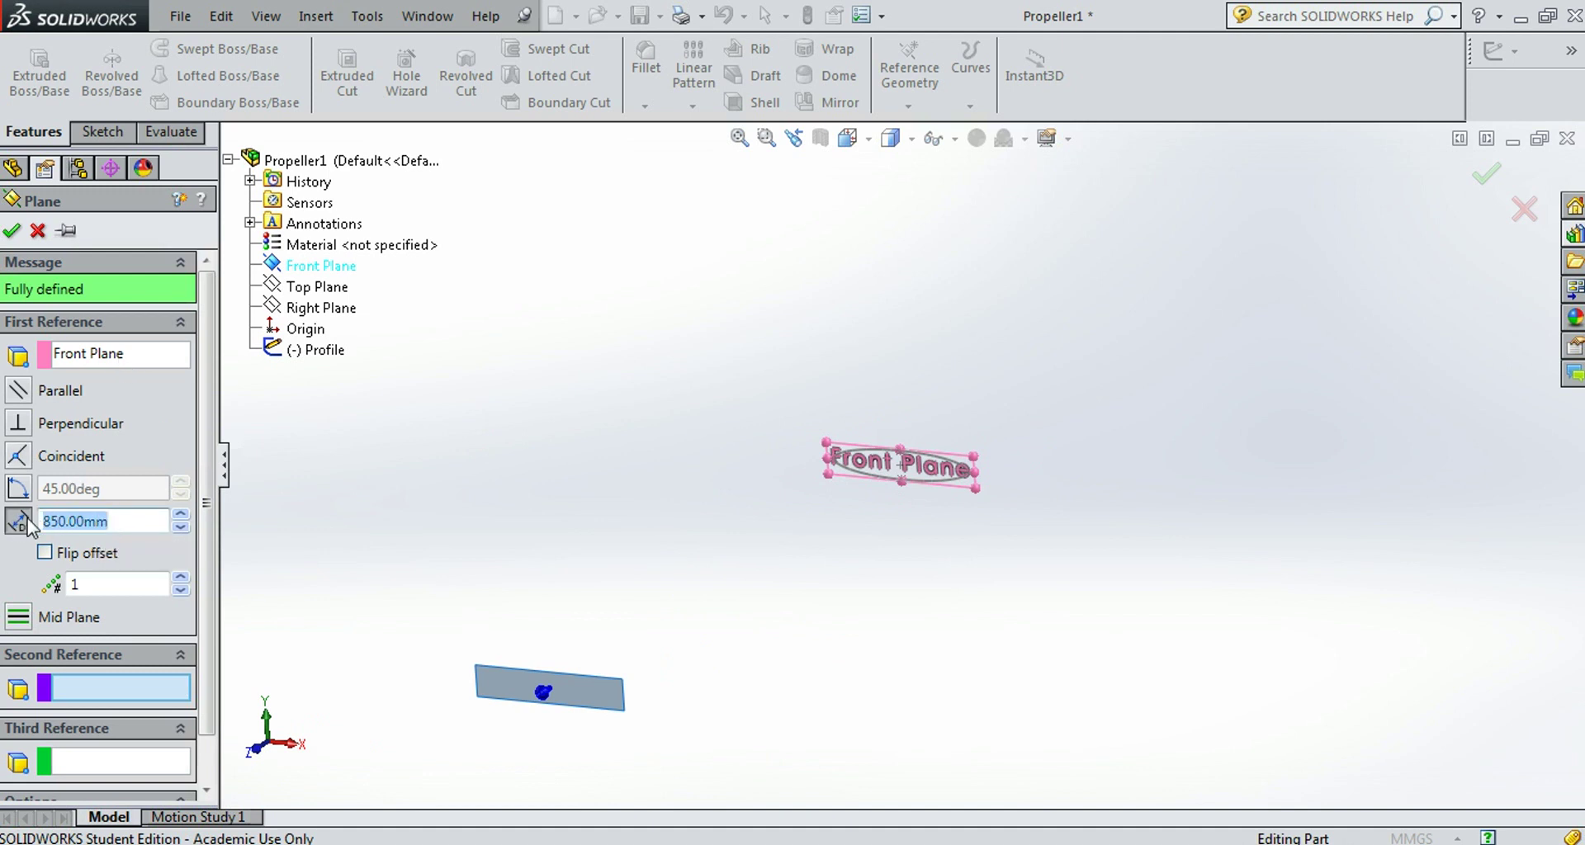
pyautogui.write('750')
pyautogui.press('Return')
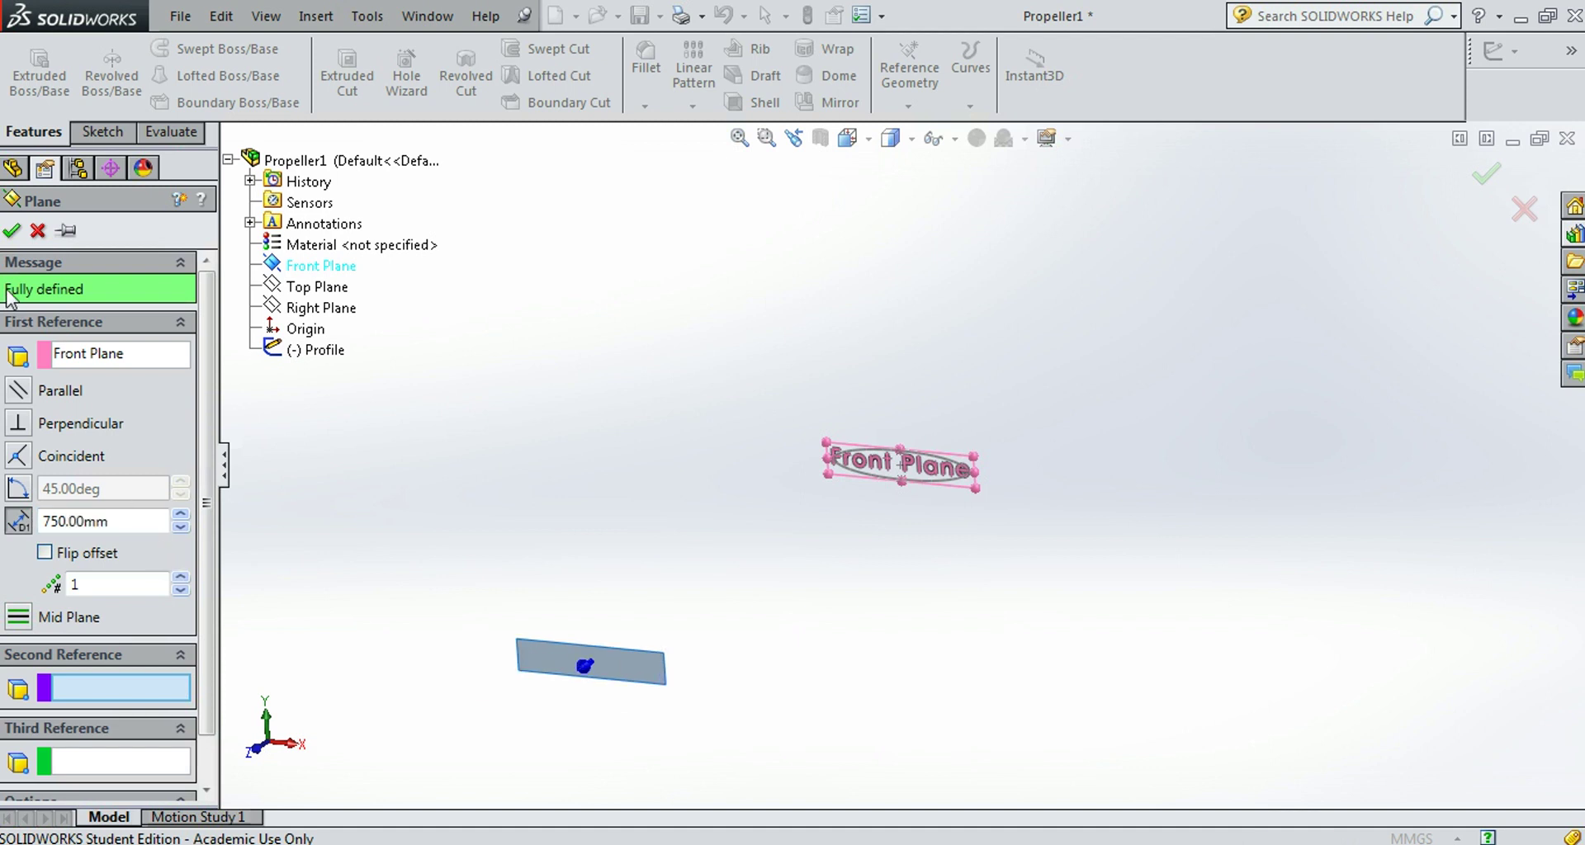
pyautogui.click(12, 232)
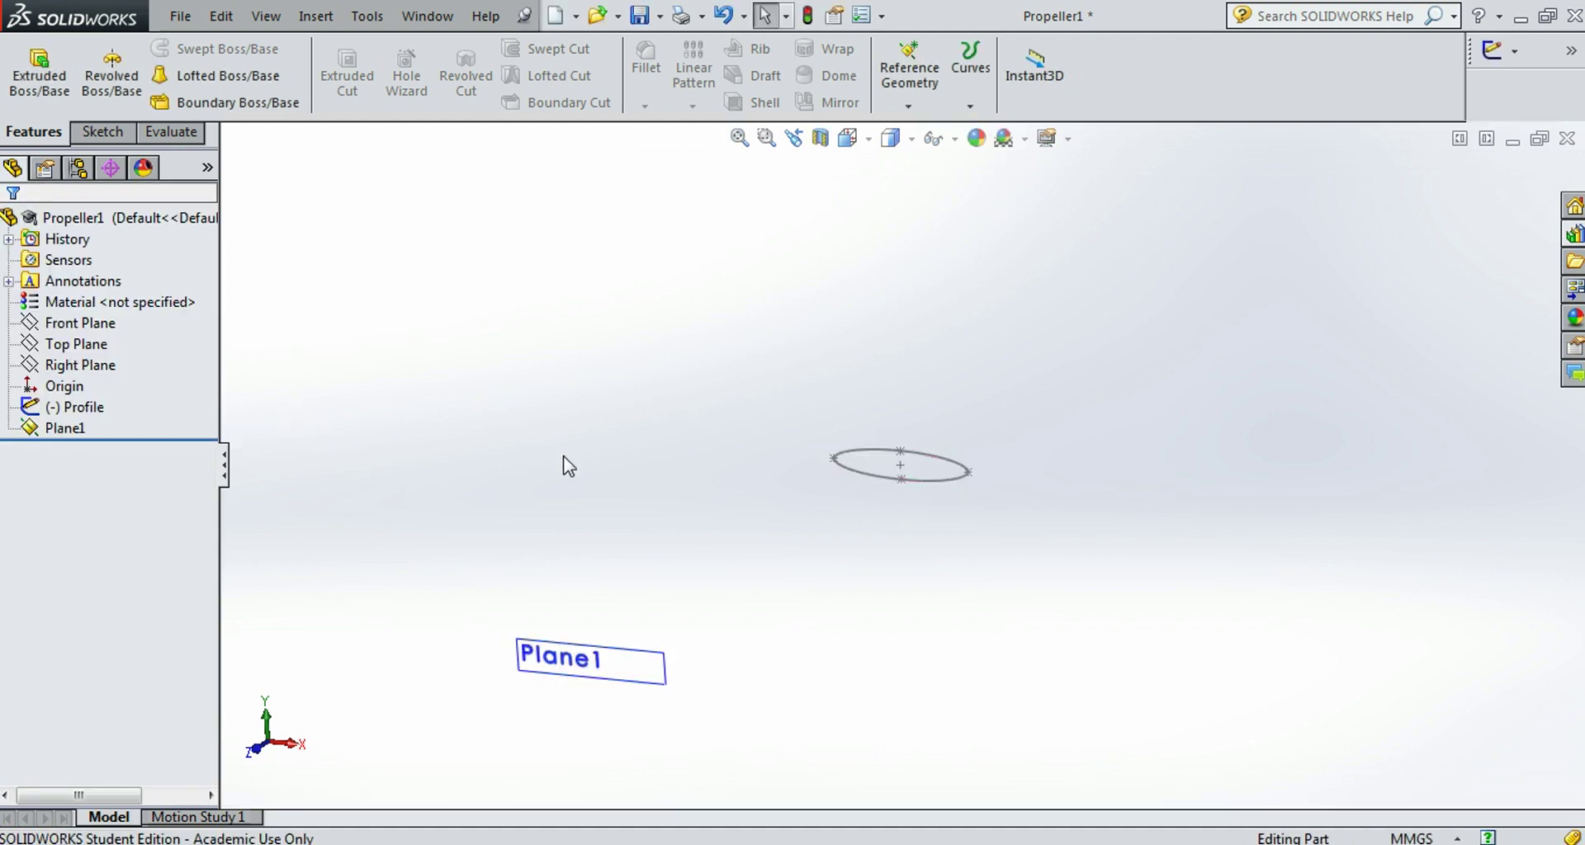
# Step: On Plane1, sketch a single point at the plane's origin
pyautogui.moveTo(566, 464)
pyautogui.mouseDown(button='middle')
pyautogui.moveTo(549, 425)
pyautogui.moveTo(594, 488)
pyautogui.mouseUp(button='middle')
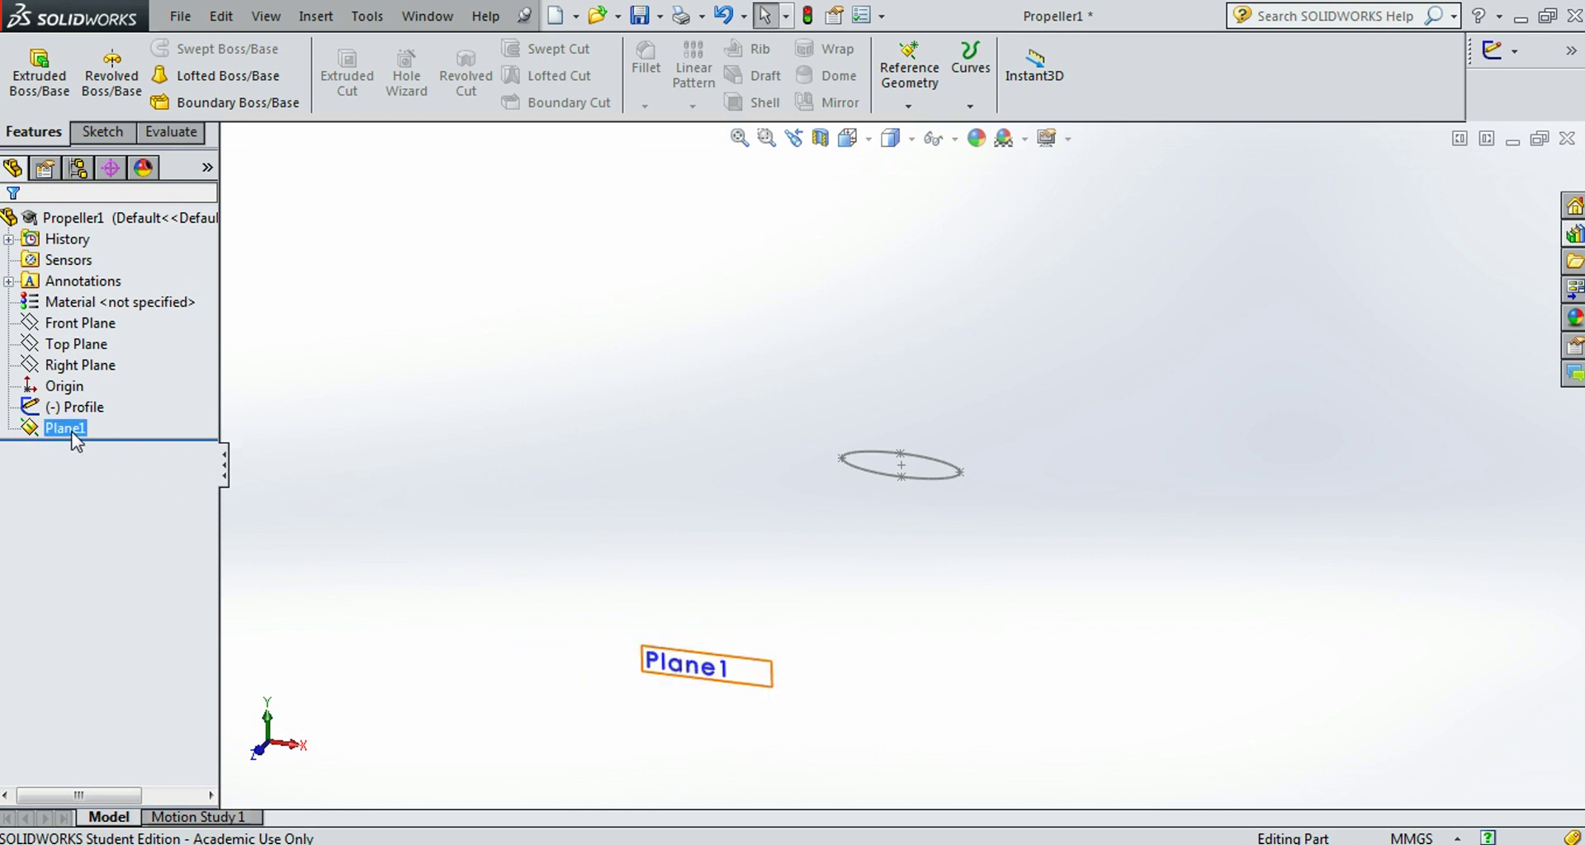
pyautogui.click(99, 389)
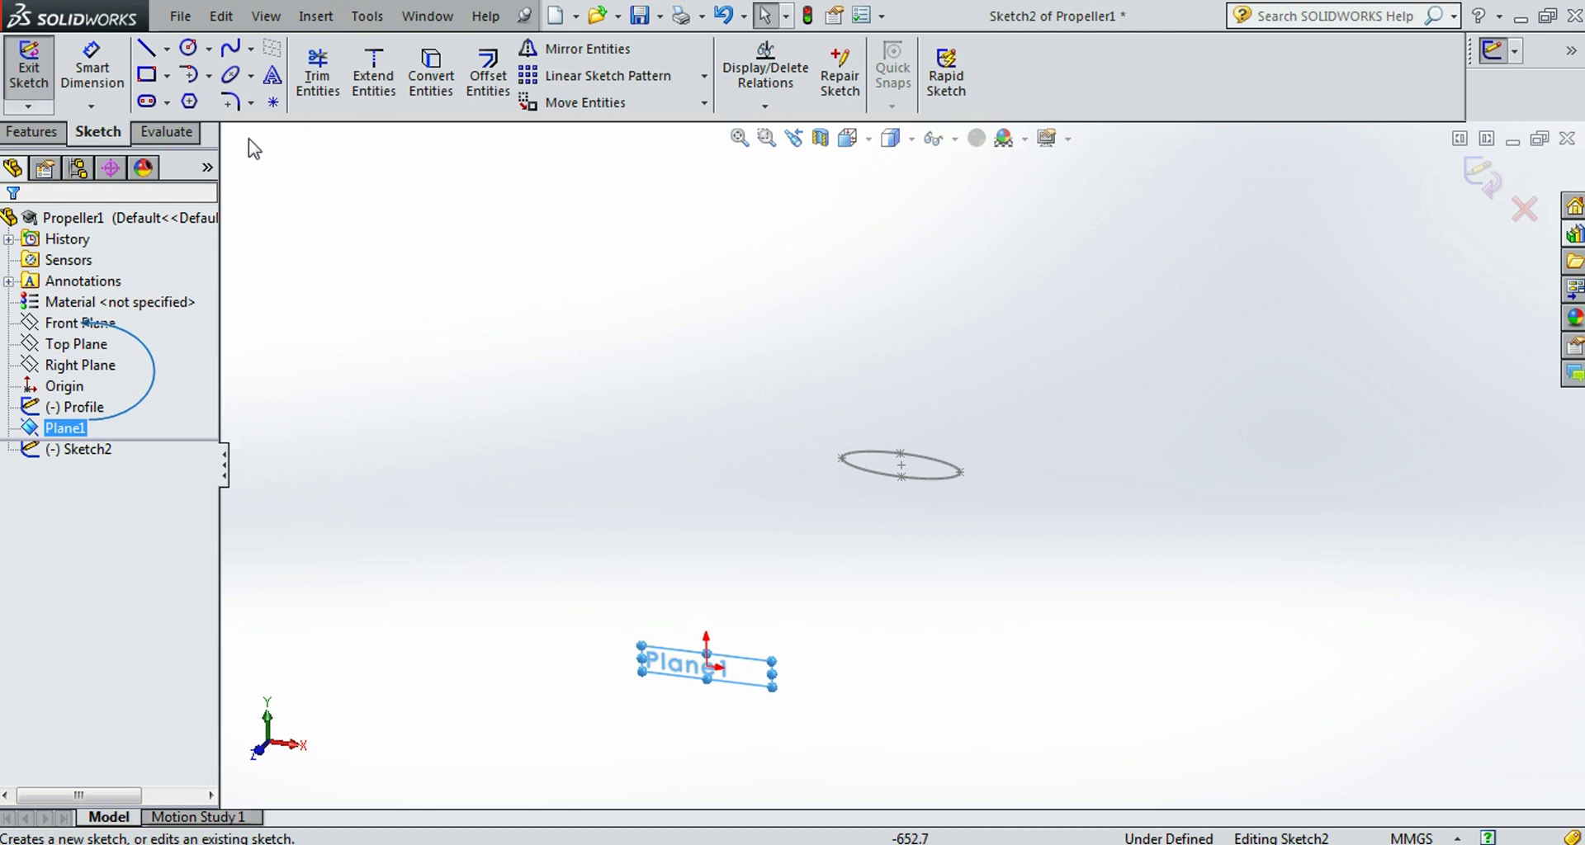
pyautogui.click(277, 108)
pyautogui.scroll(-5, 691, 700)
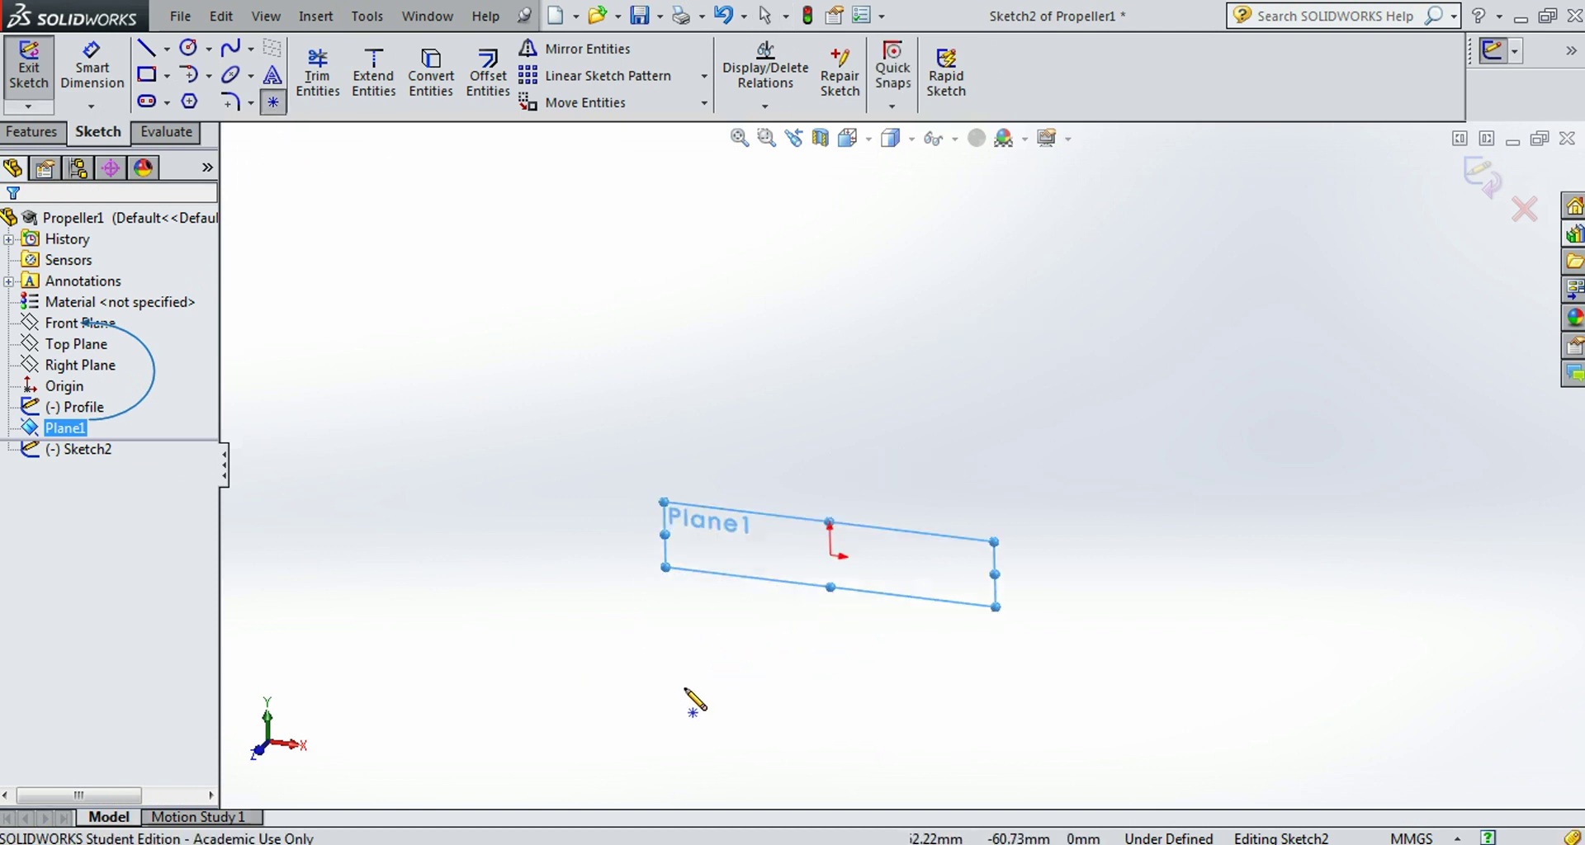
pyautogui.click(872, 517)
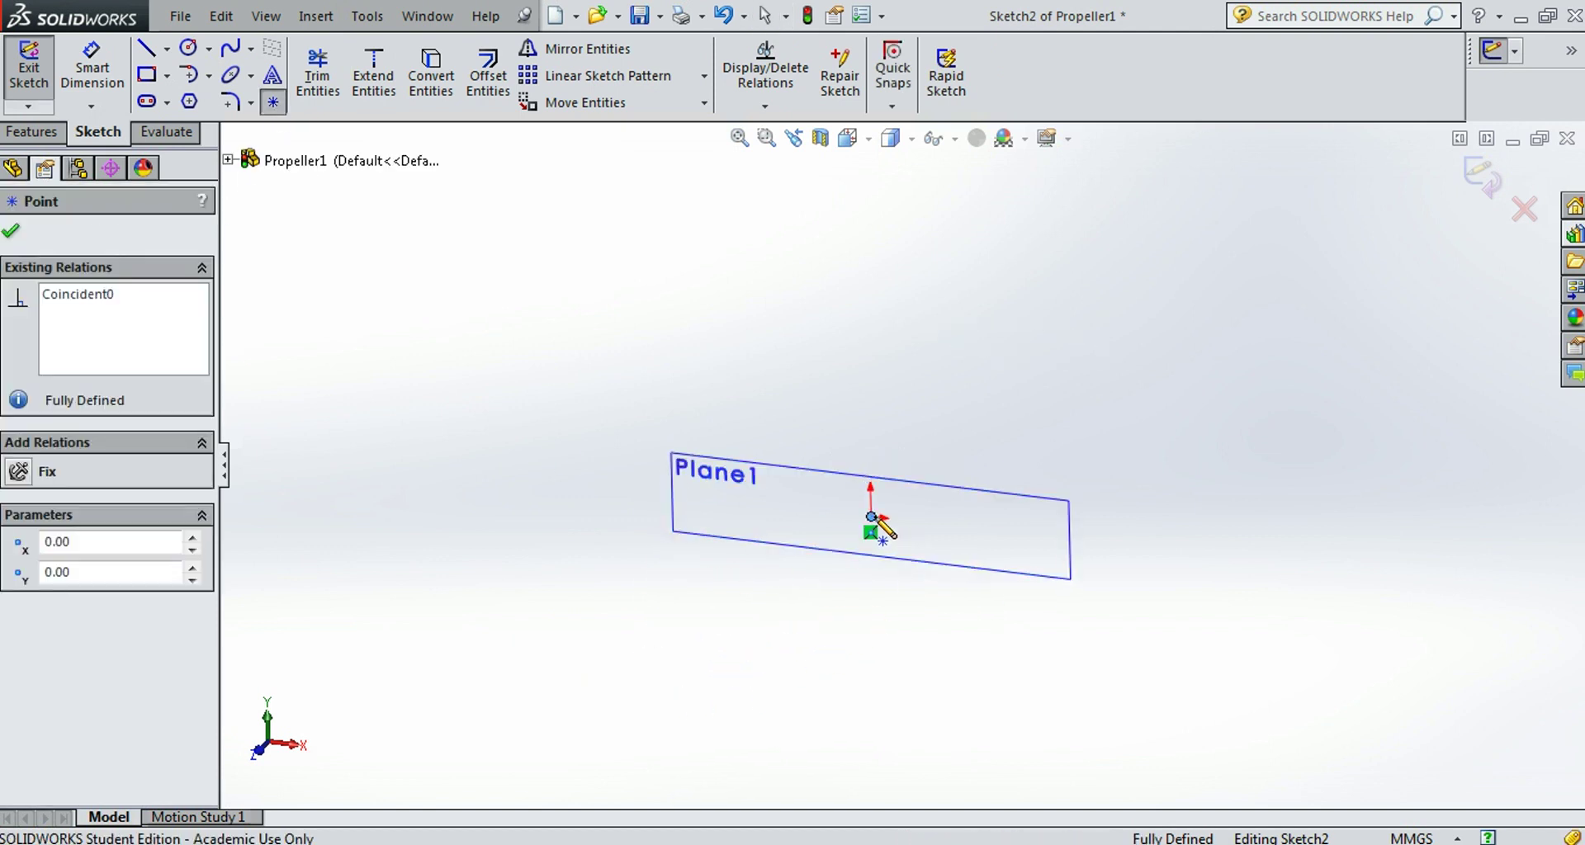
pyautogui.click(15, 234)
pyautogui.scroll(3, 392, 326)
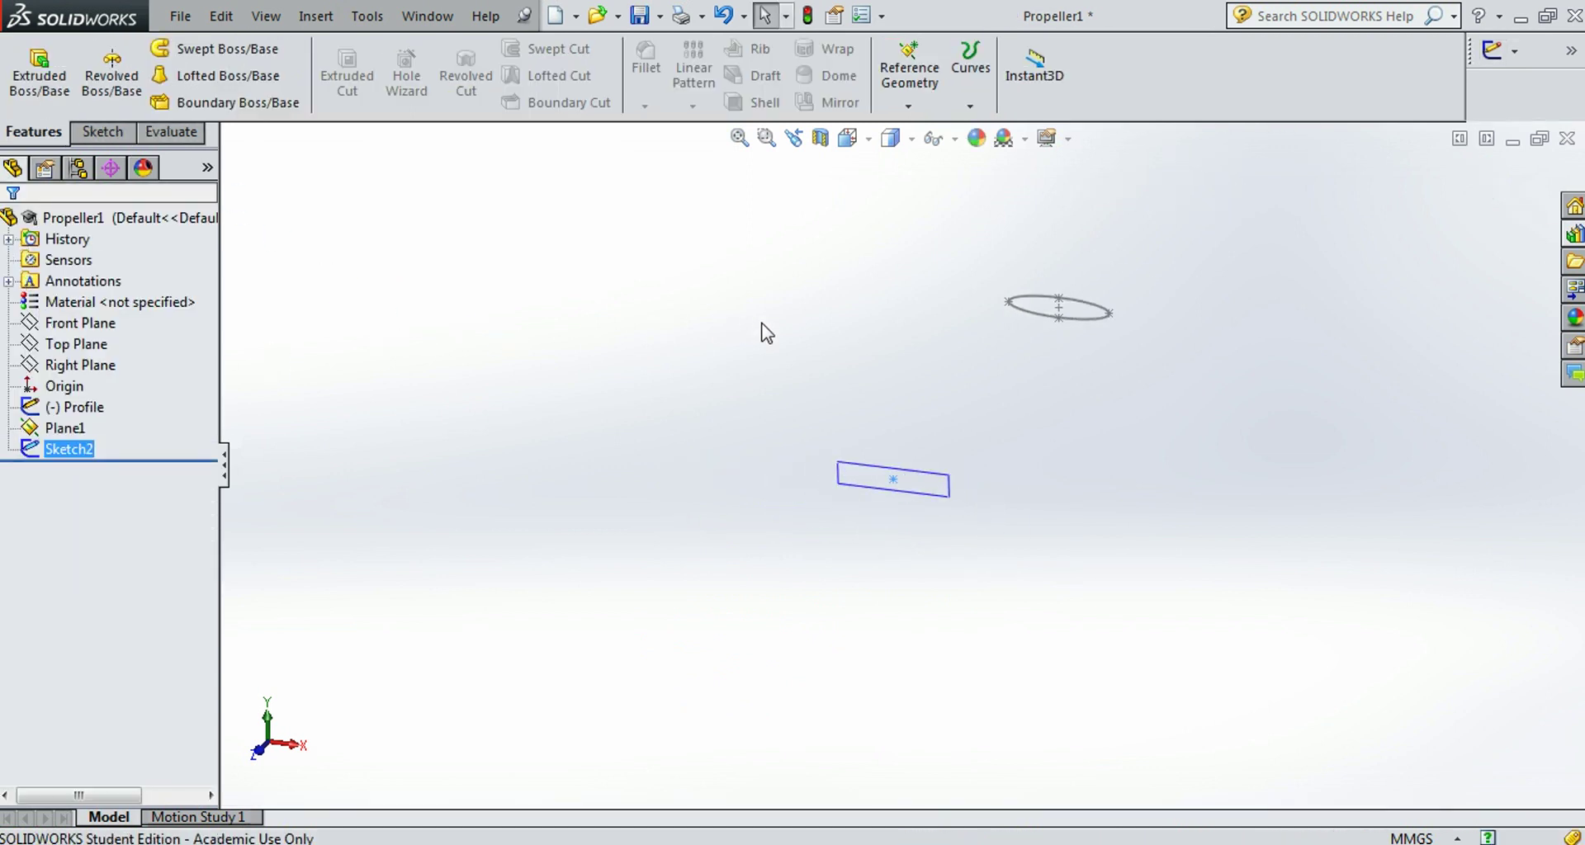
pyautogui.scroll(-2, 1102, 306)
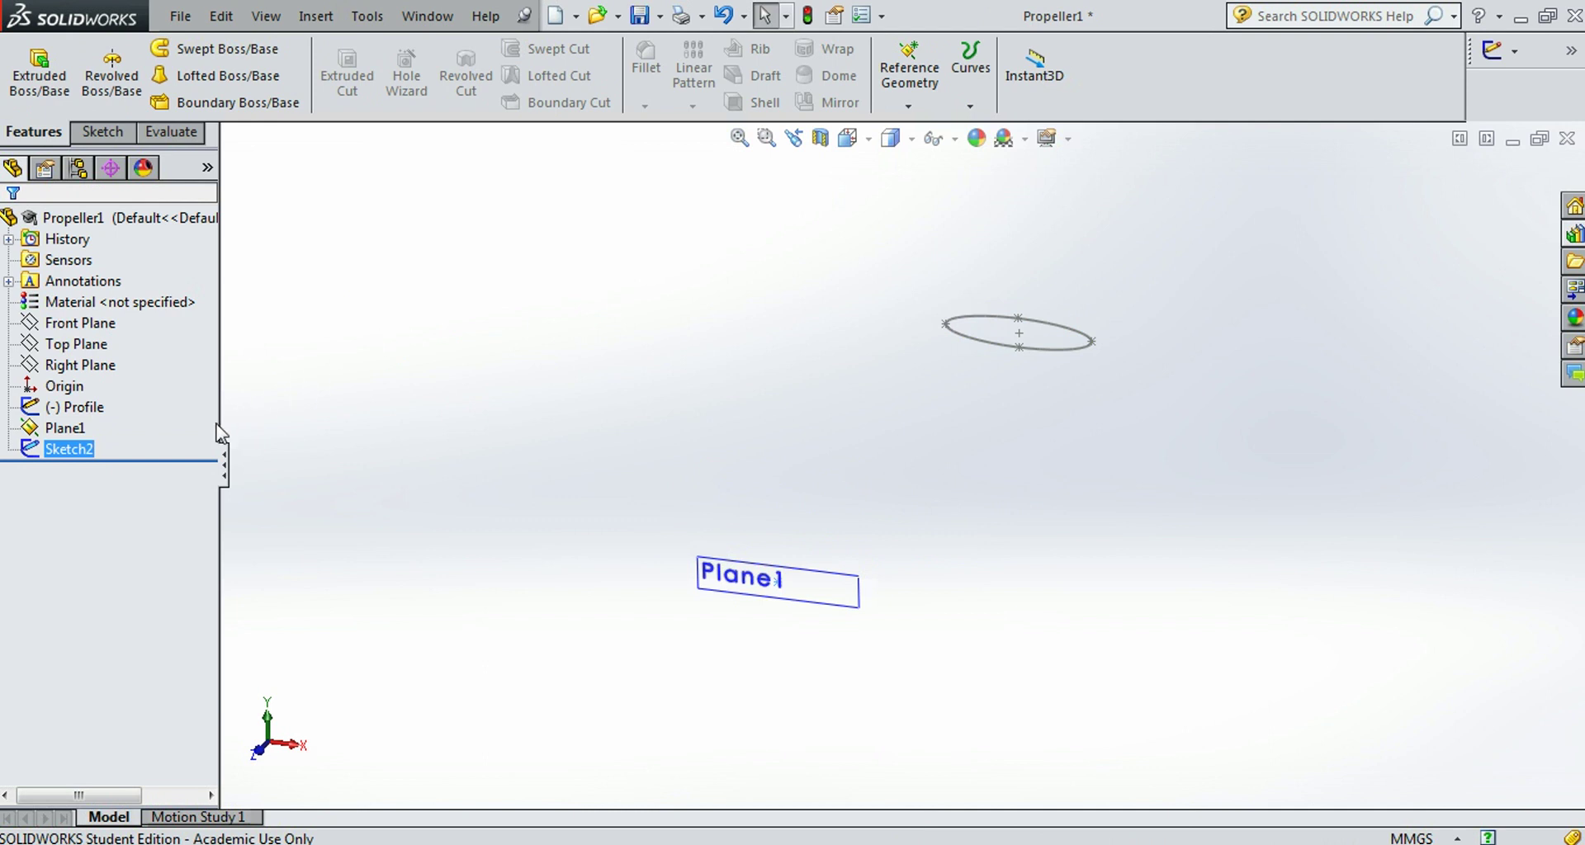
# Step: On the Top Plane, sketch a spline from the ellipse's end down to the Plane1 point
pyautogui.rightClick(87, 350)
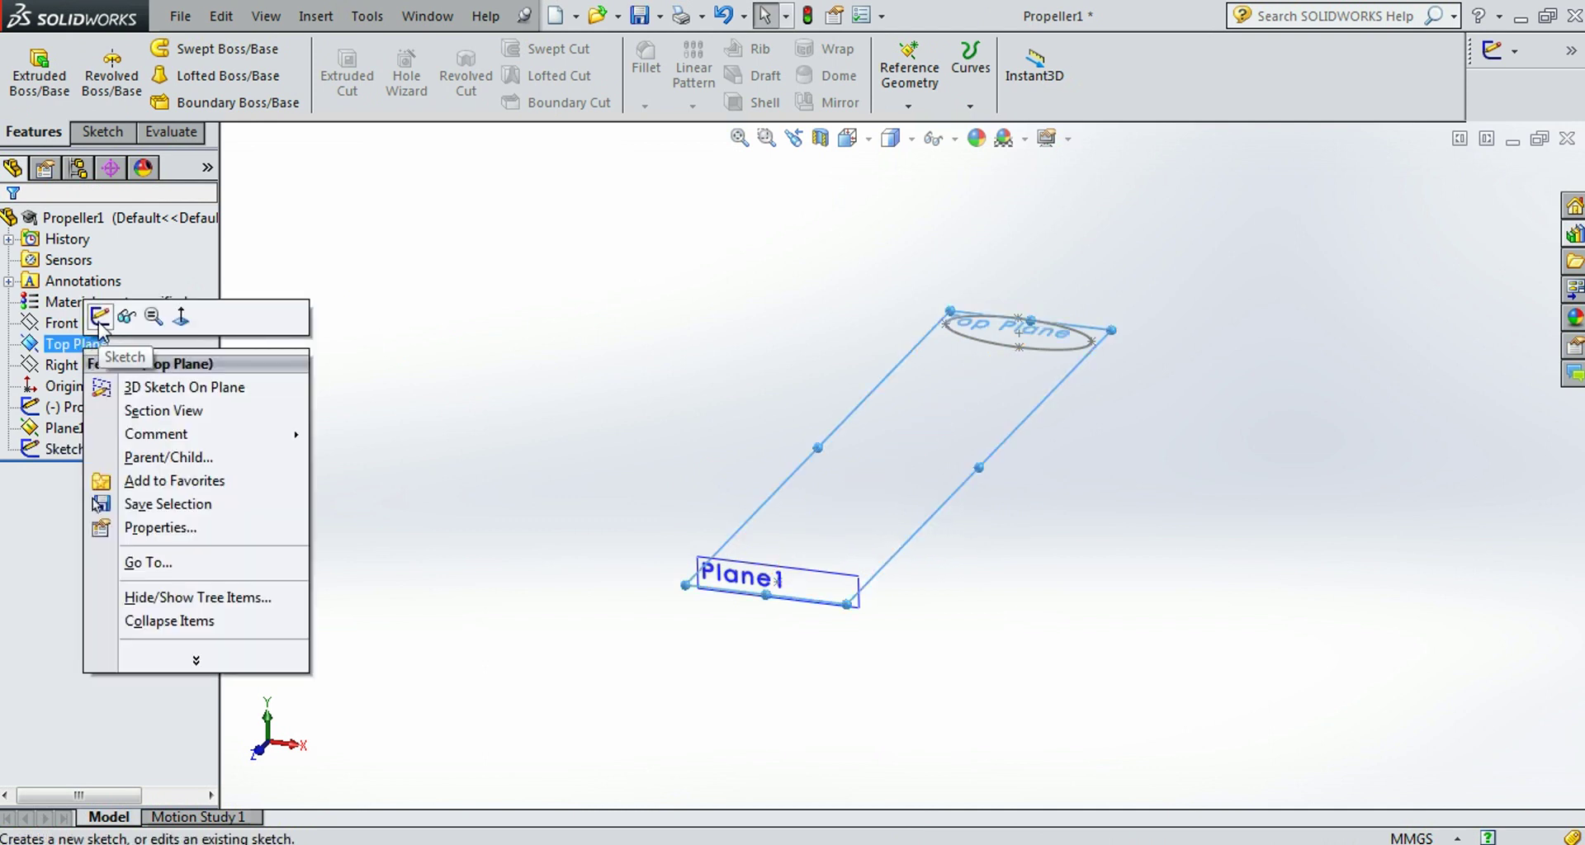
pyautogui.click(101, 317)
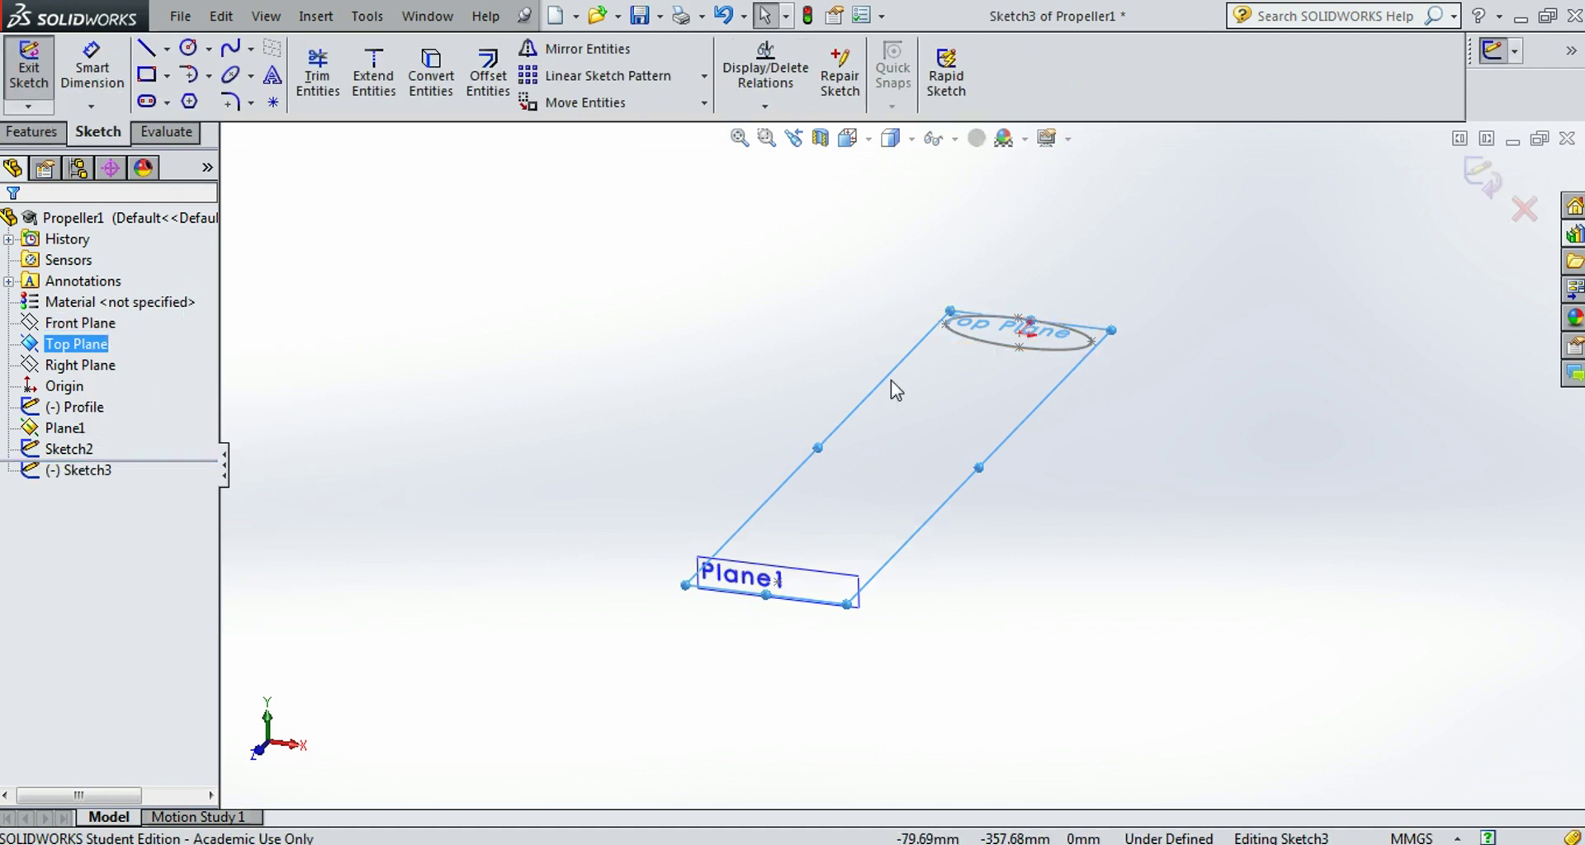
pyautogui.click(231, 48)
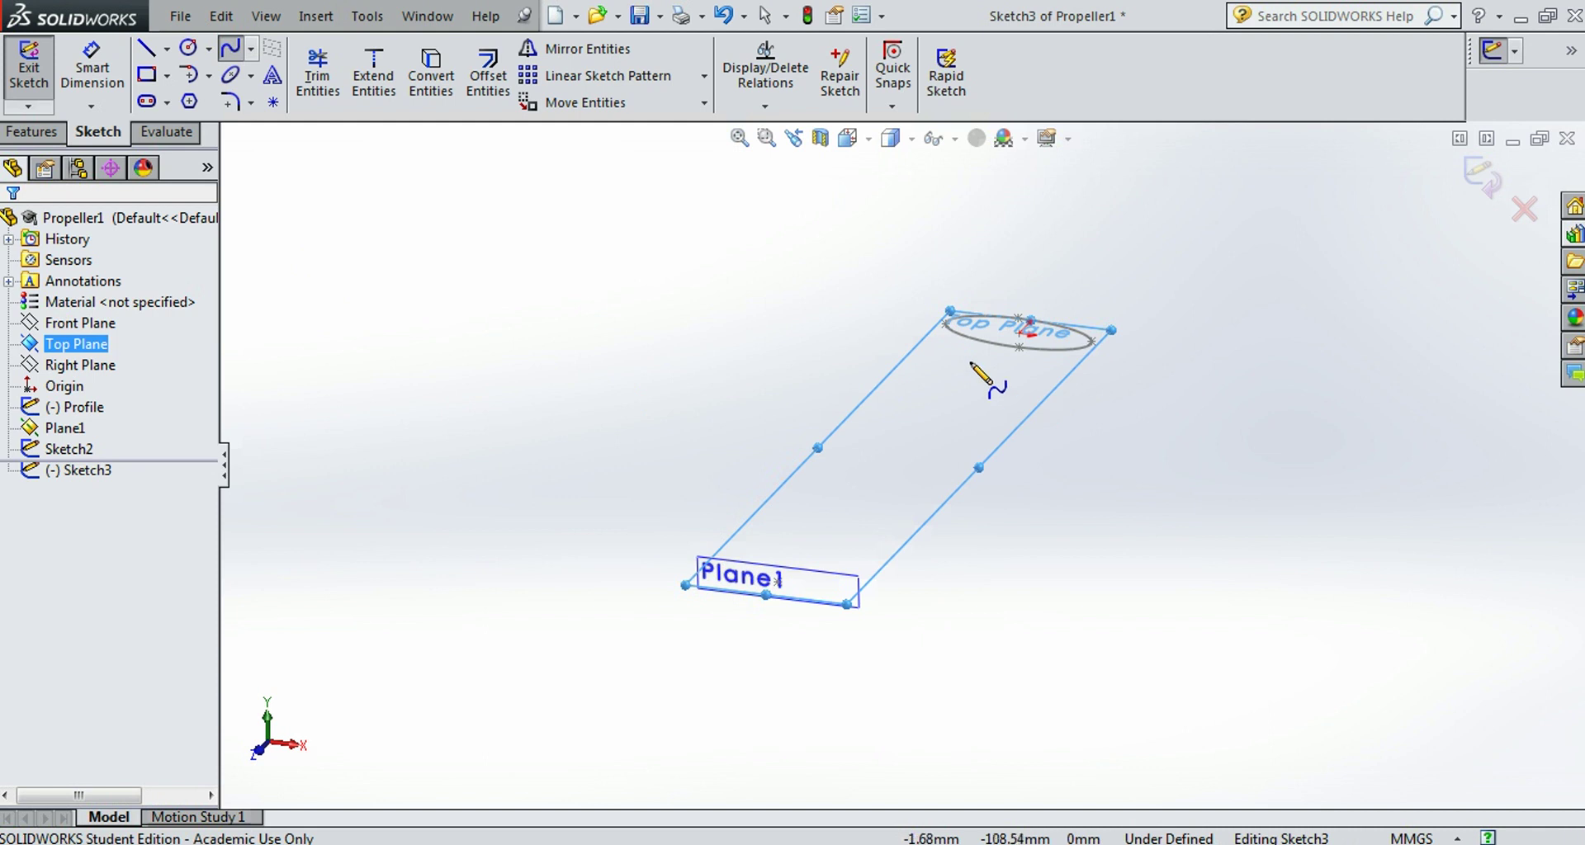
pyautogui.click(946, 320)
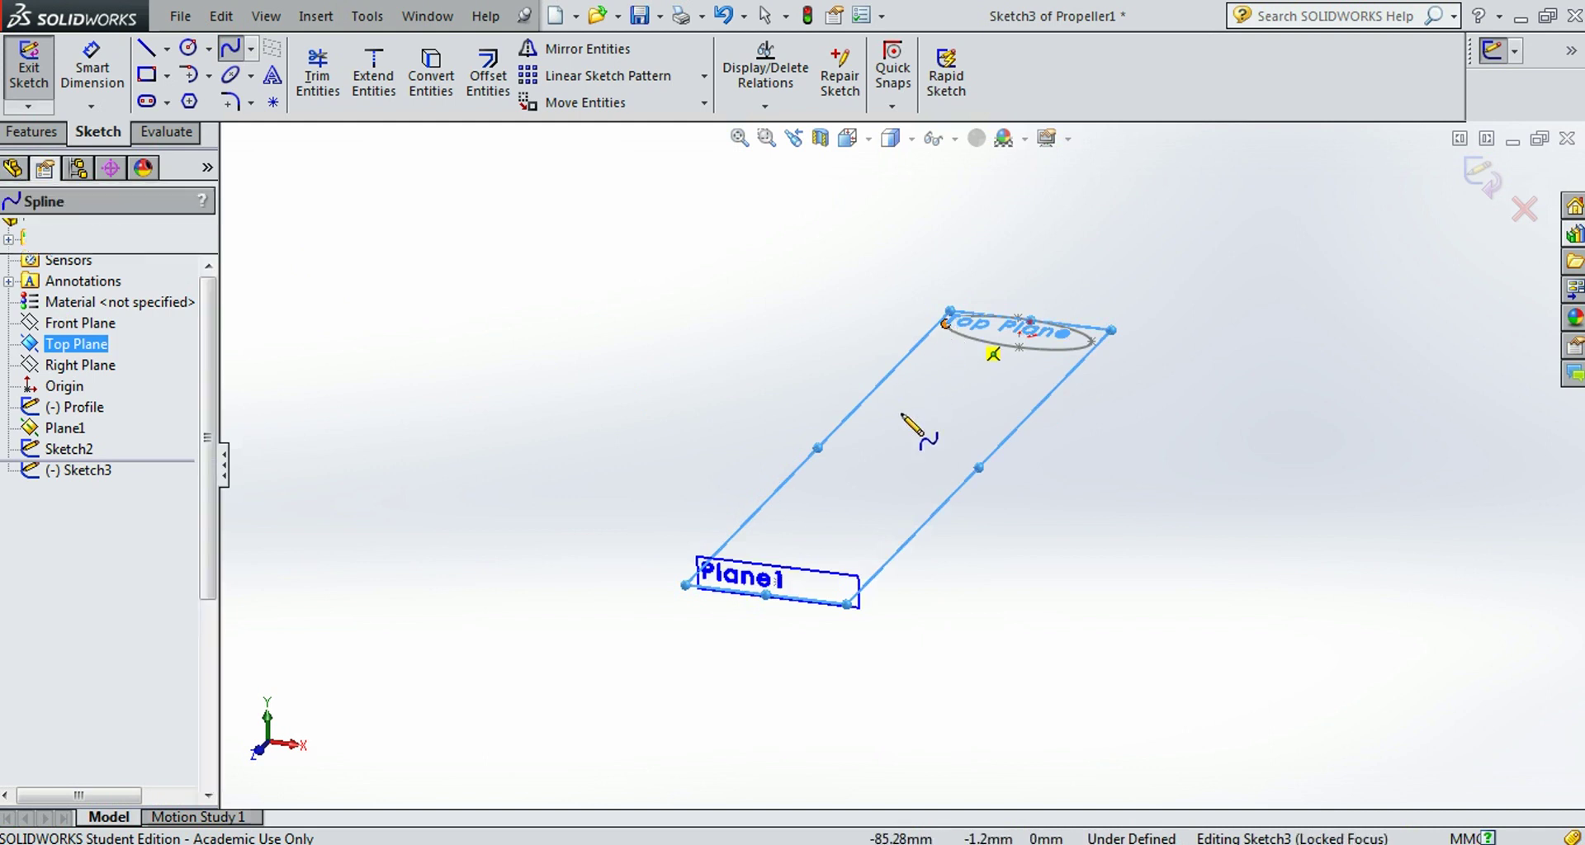
pyautogui.scroll(-2, 913, 424)
pyautogui.click(738, 641)
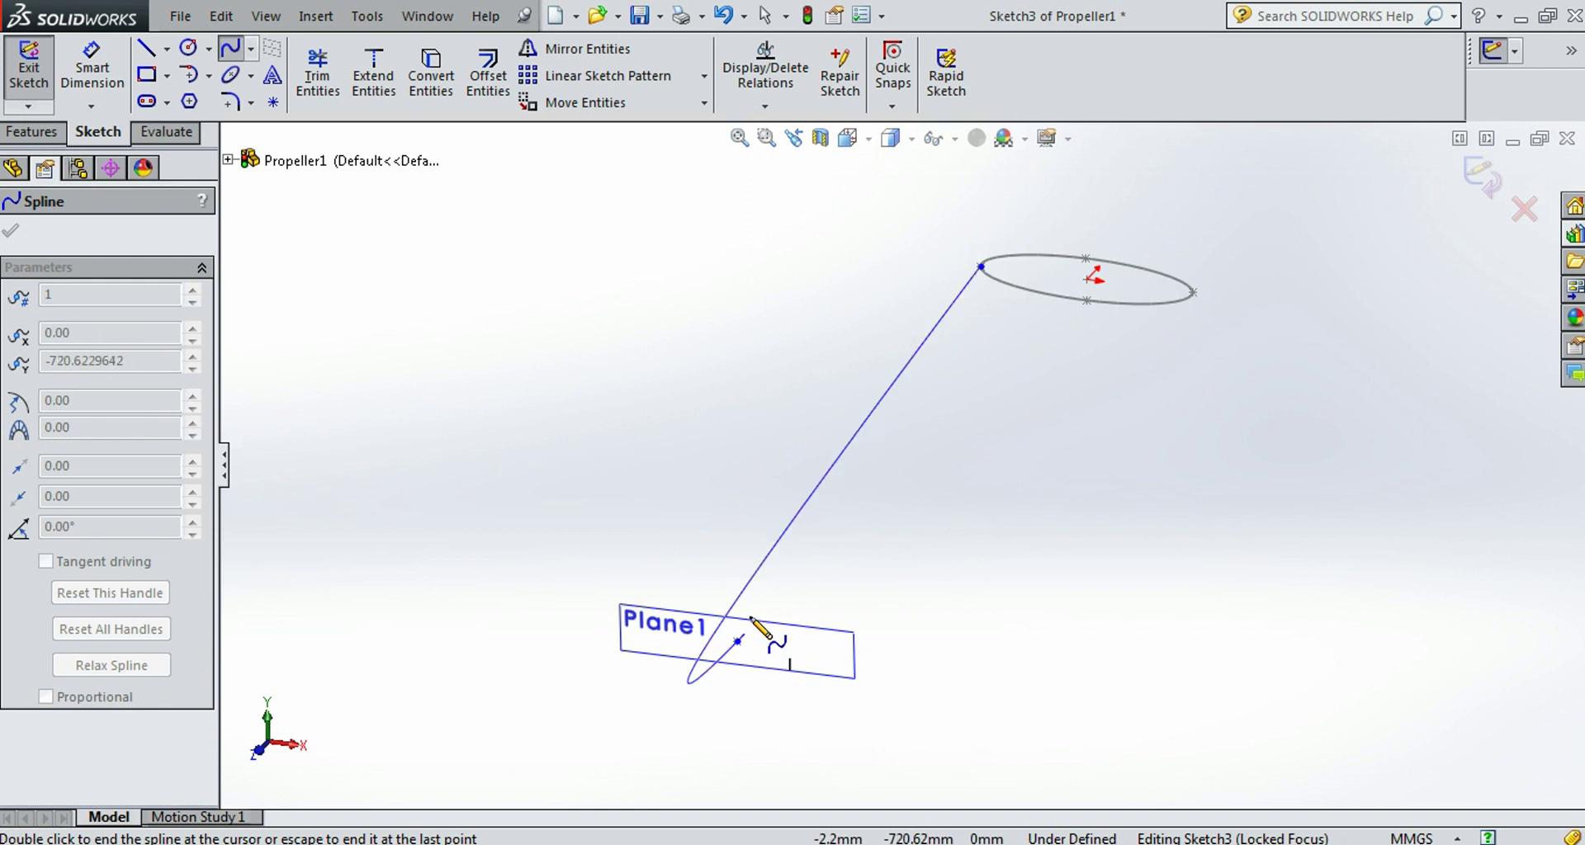
pyautogui.press('Escape')
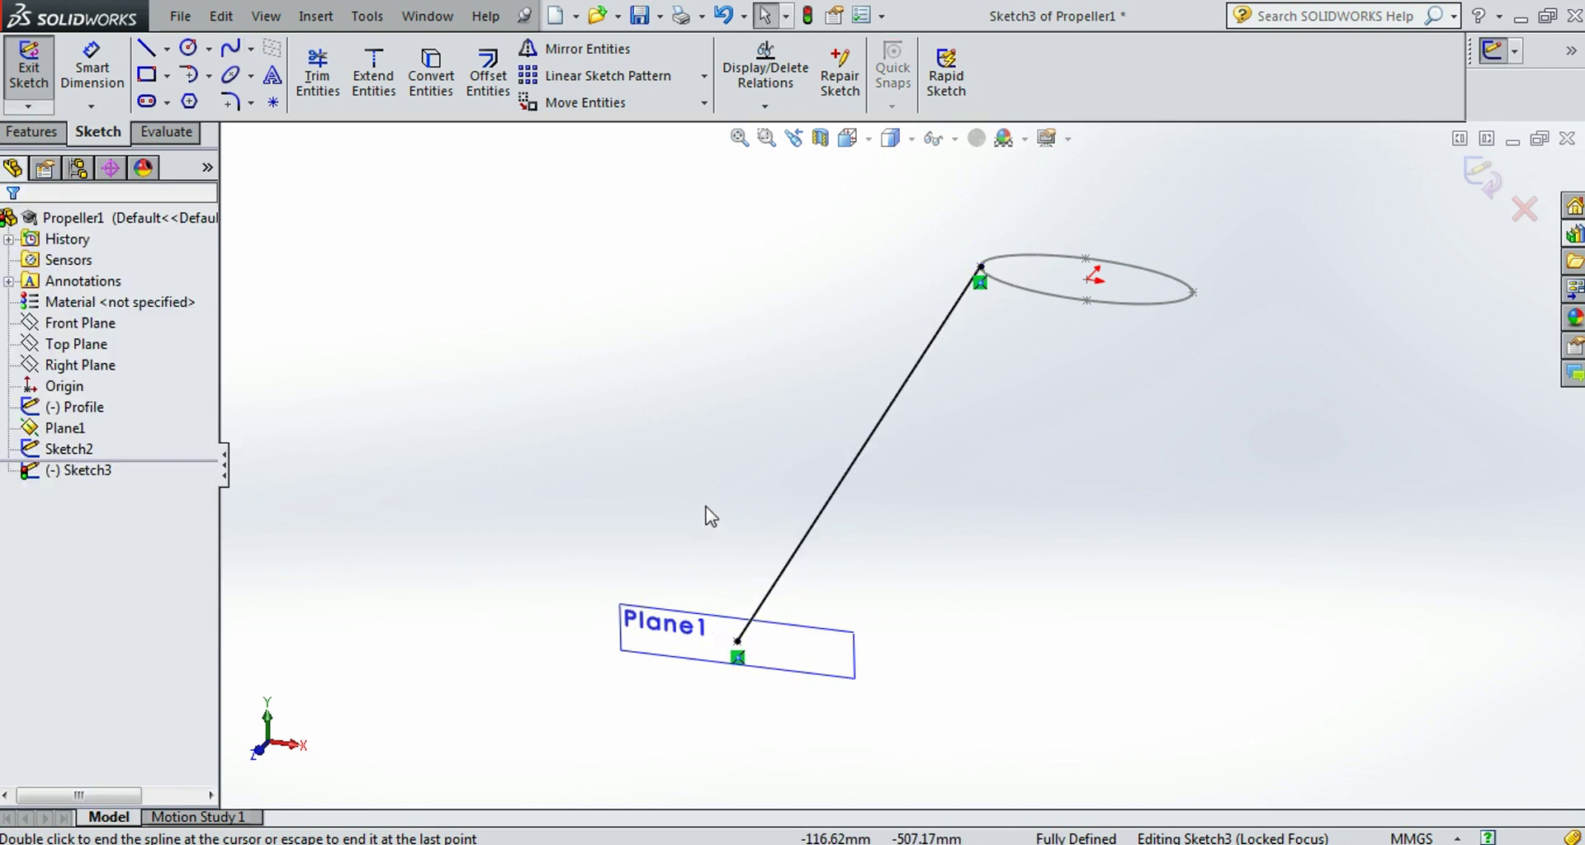
# Step: In Top view, drag the spline's tangent handles to bend it into a curve
pyautogui.click(872, 139)
pyautogui.click(879, 195)
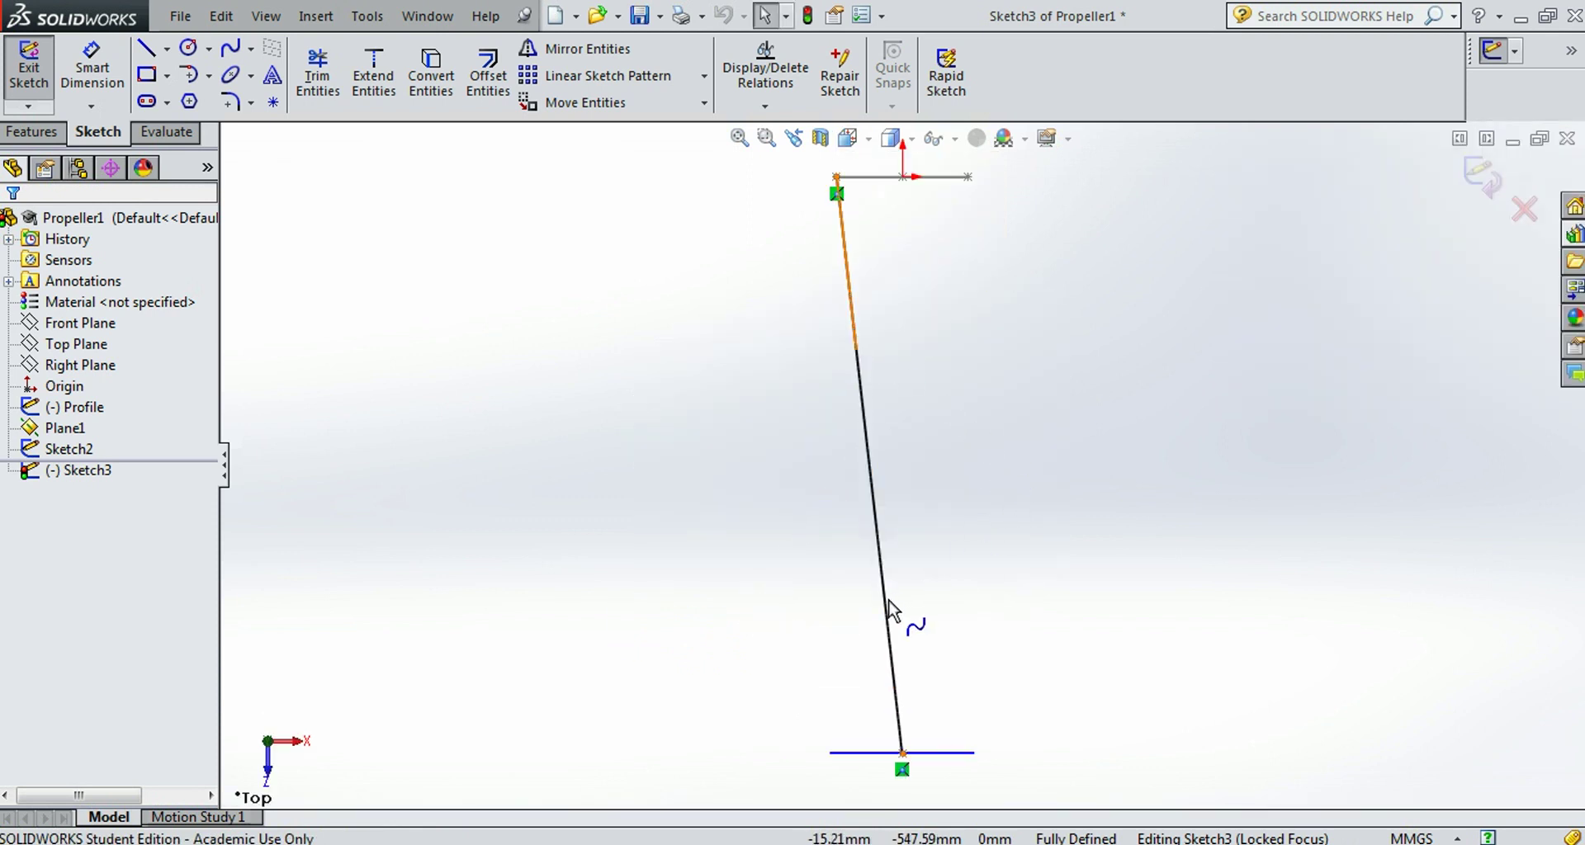
pyautogui.click(885, 606)
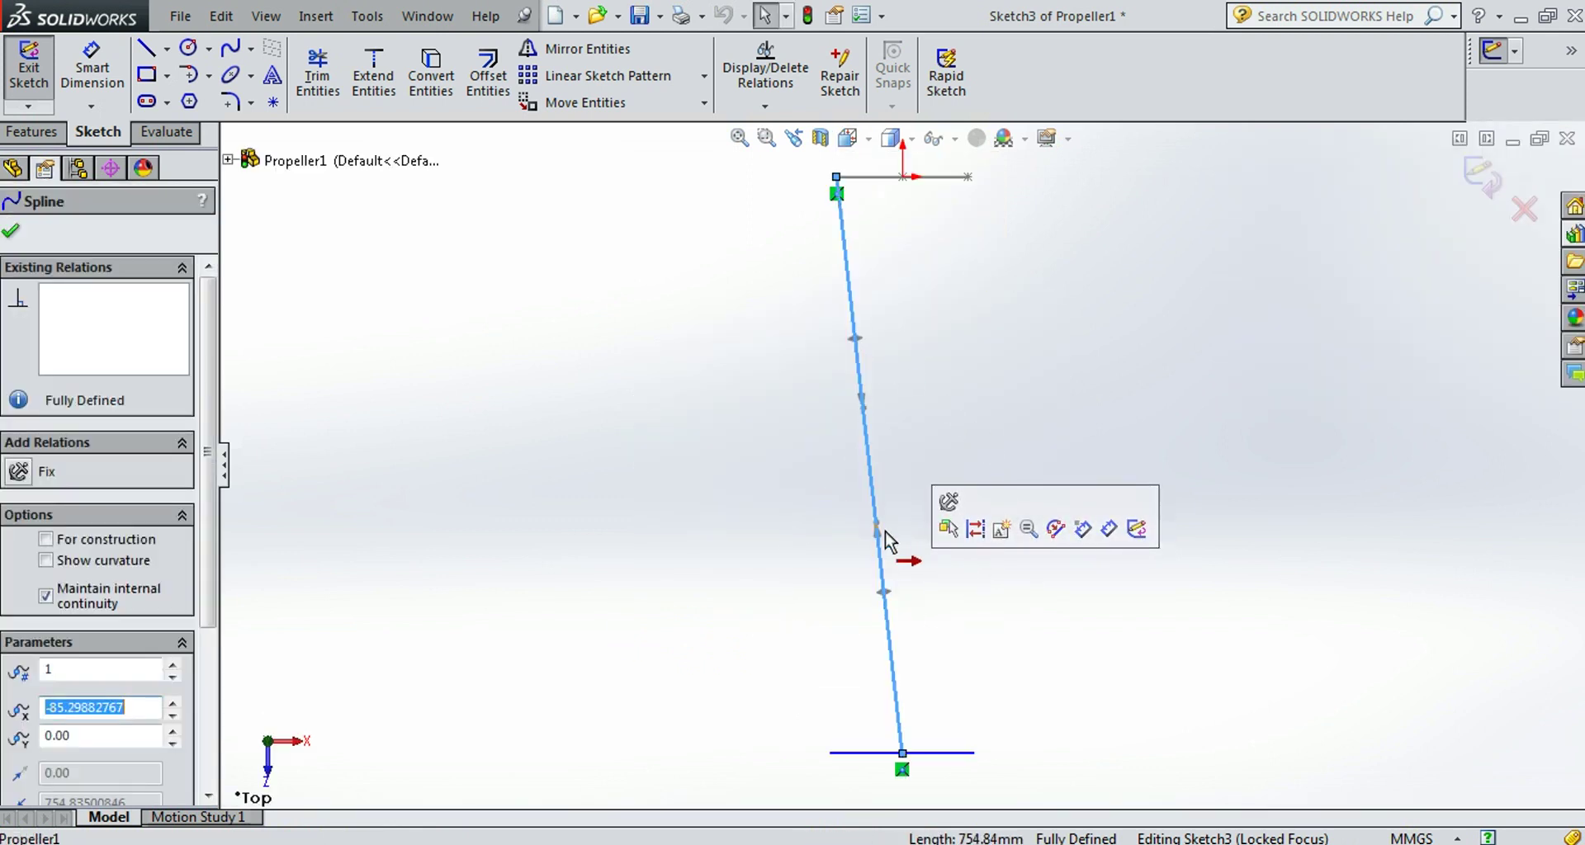
pyautogui.moveTo(879, 532)
pyautogui.mouseDown()
pyautogui.moveTo(848, 606)
pyautogui.moveTo(821, 538)
pyautogui.moveTo(912, 537)
pyautogui.moveTo(840, 636)
pyautogui.moveTo(842, 761)
pyautogui.mouseUp()
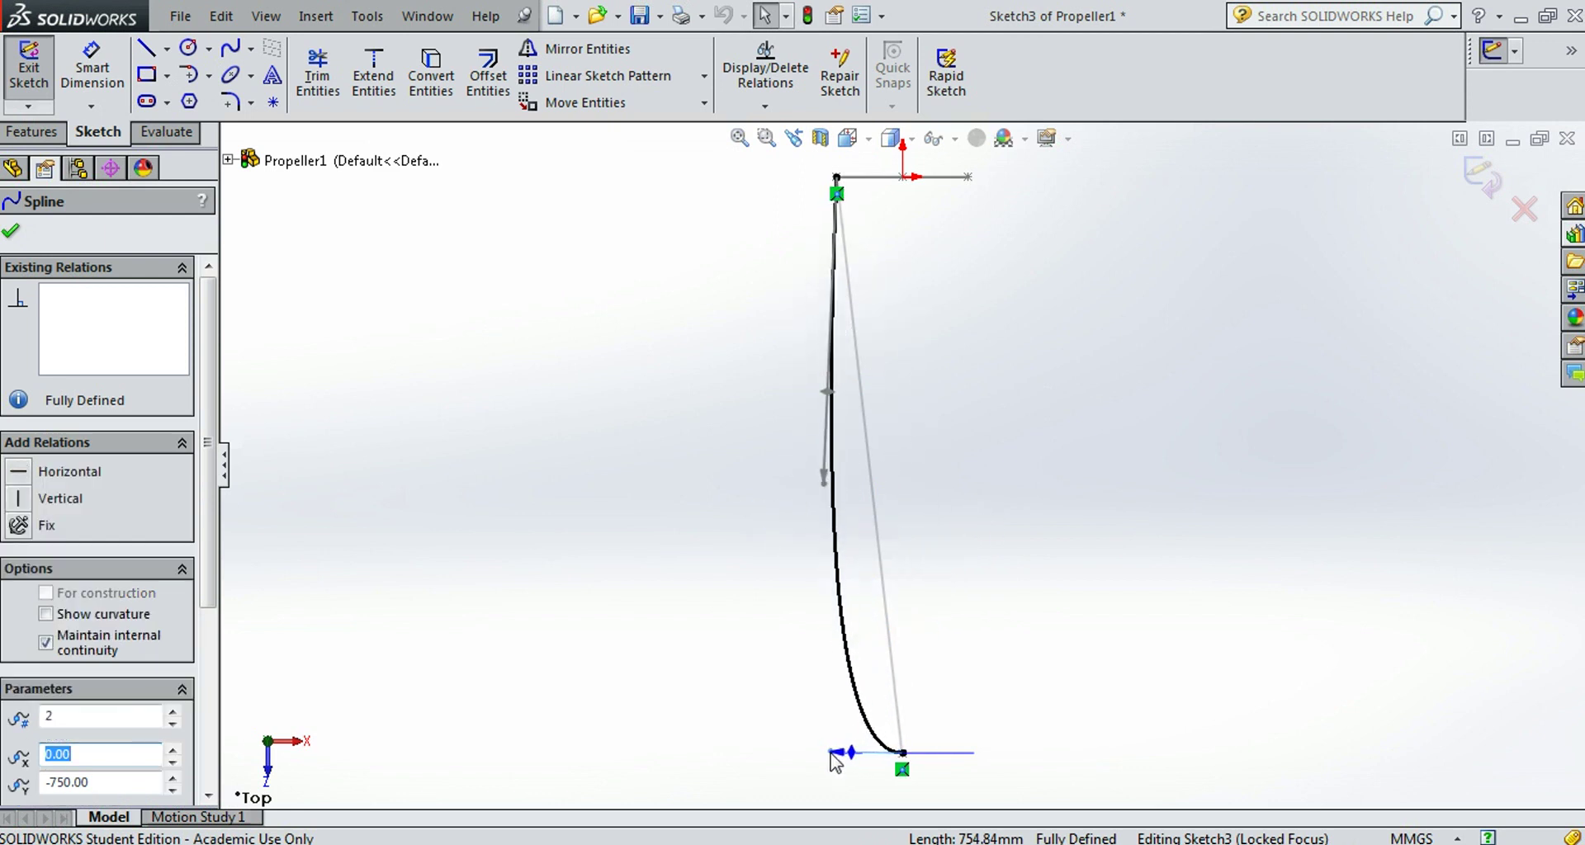
pyautogui.moveTo(842, 761); pyautogui.dragTo(844, 758)
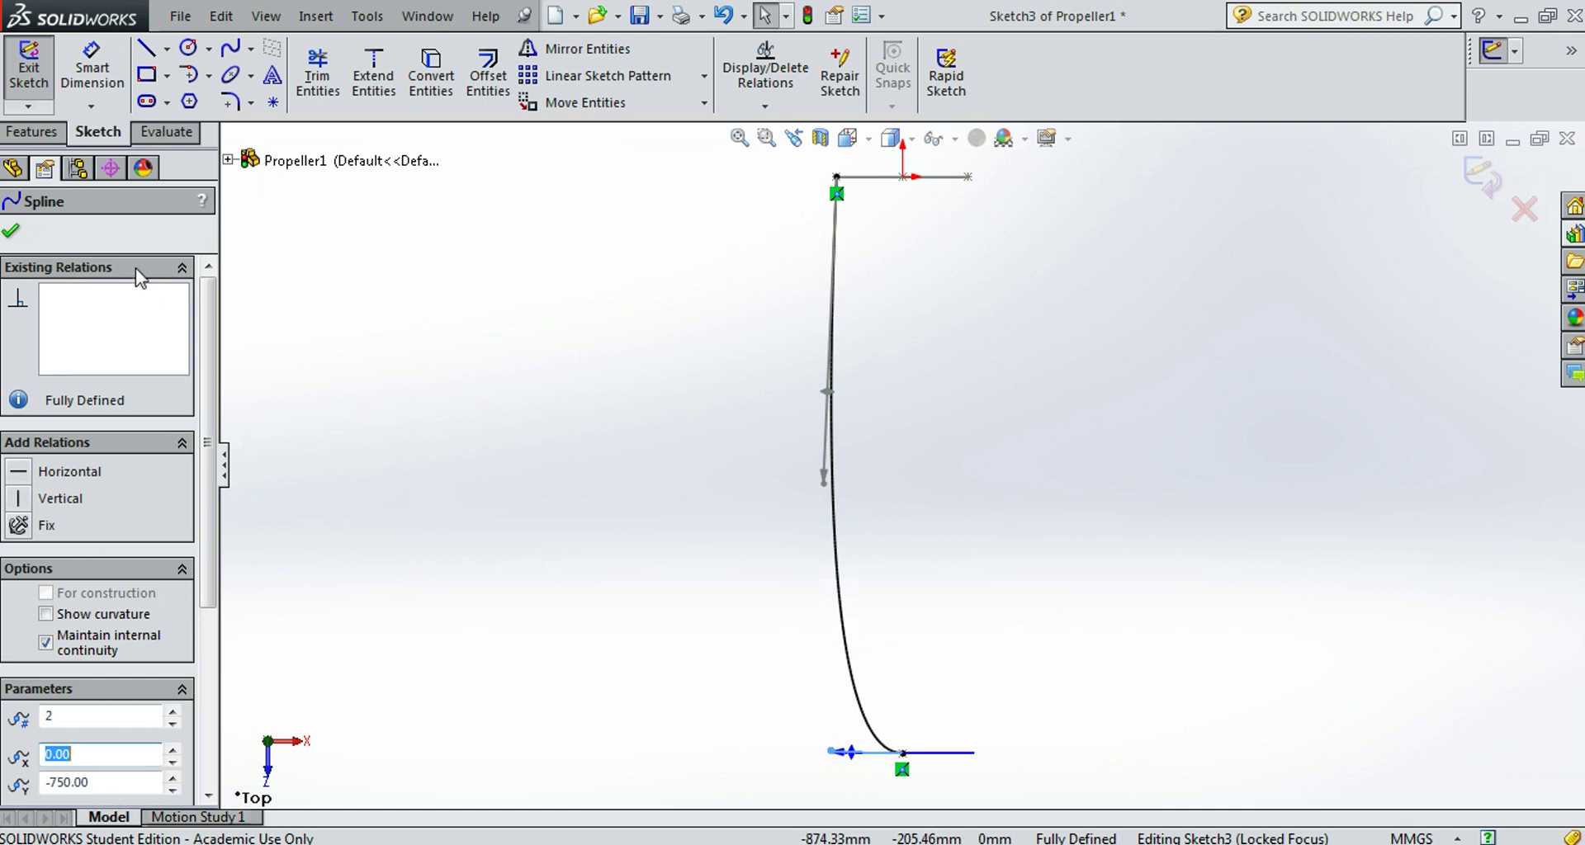
pyautogui.click(12, 231)
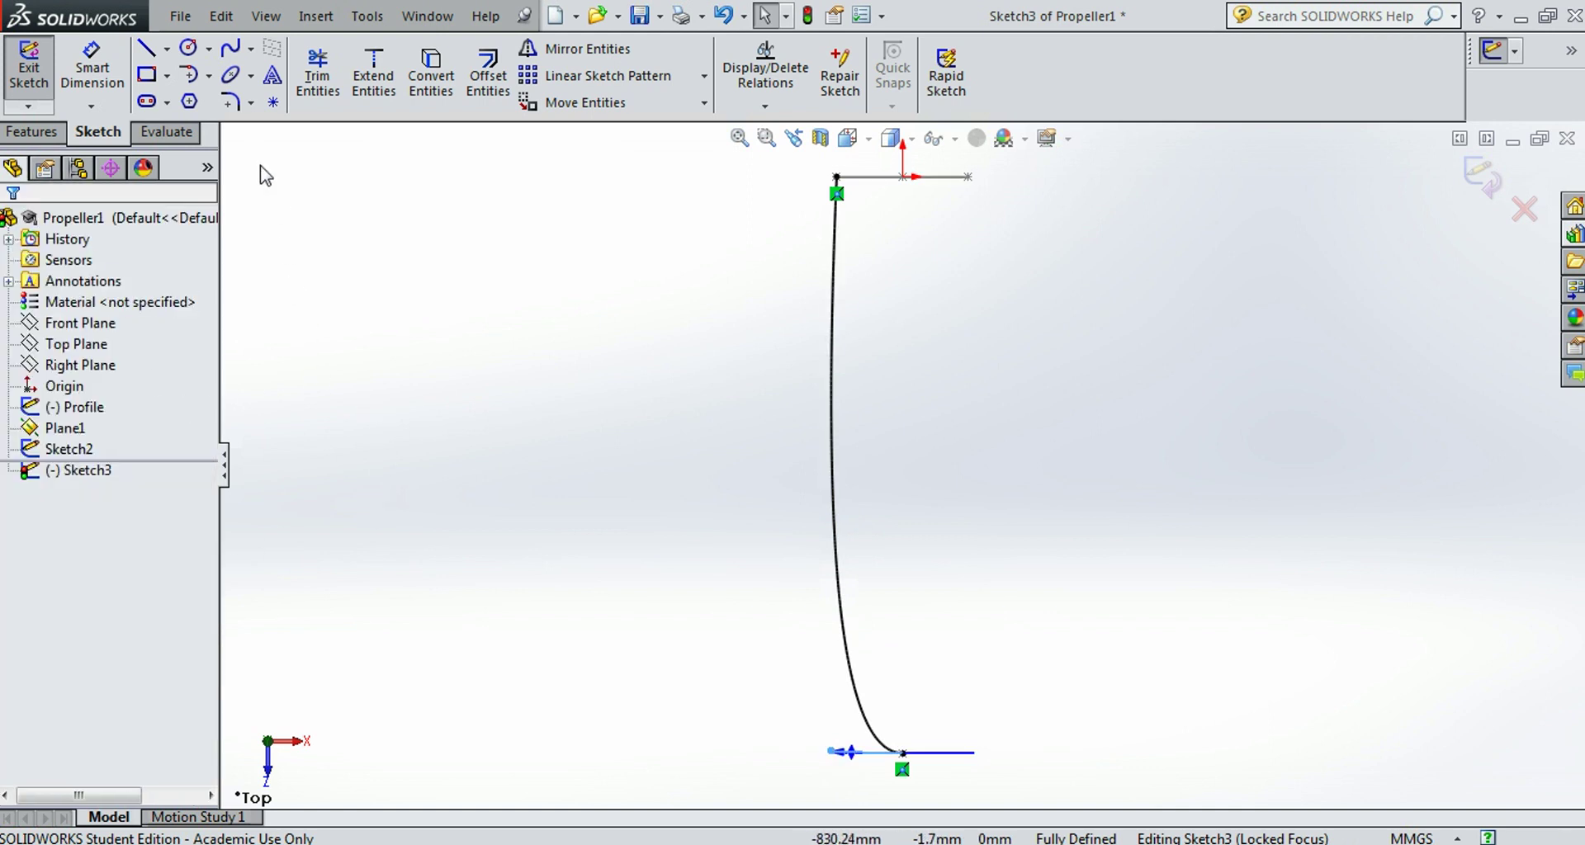
# Step: Draw a second spline from the top line's right end, through a midpoint, to the bottom point
pyautogui.click(233, 51)
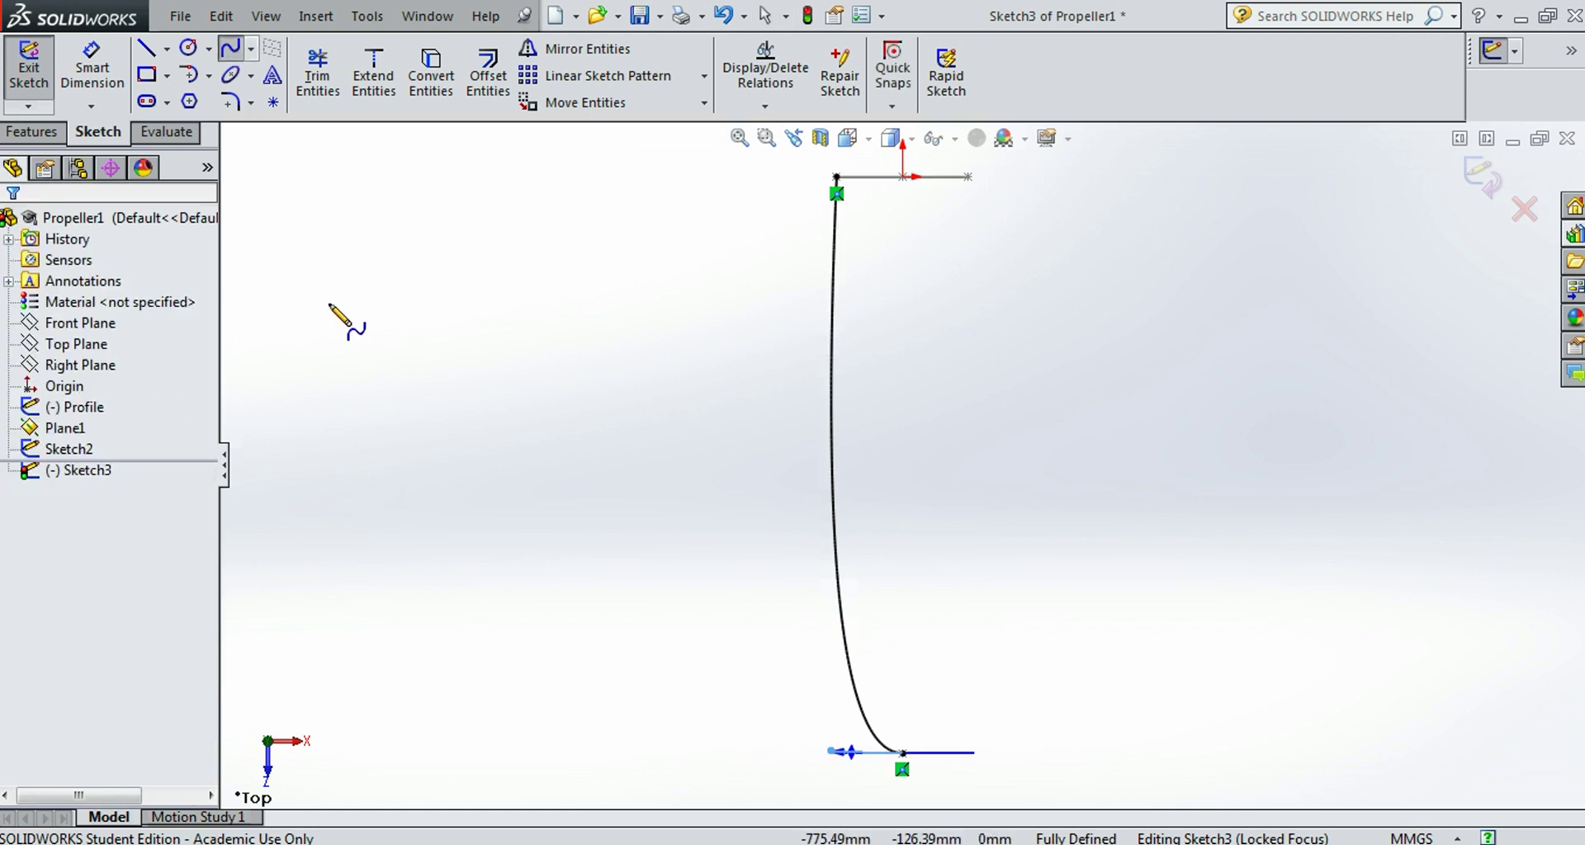
pyautogui.click(970, 176)
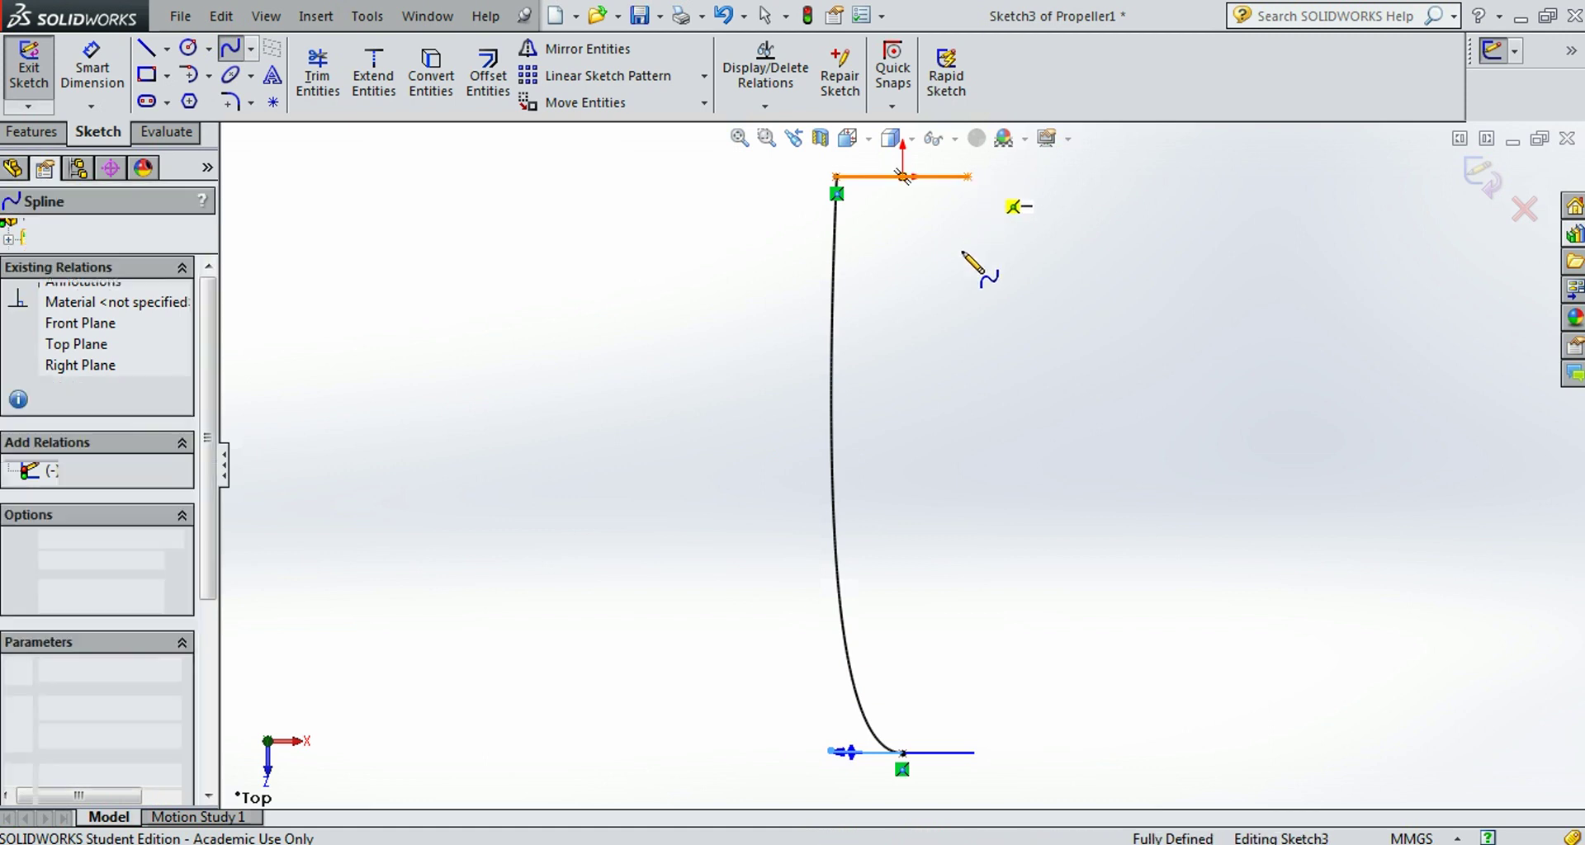
pyautogui.click(995, 315)
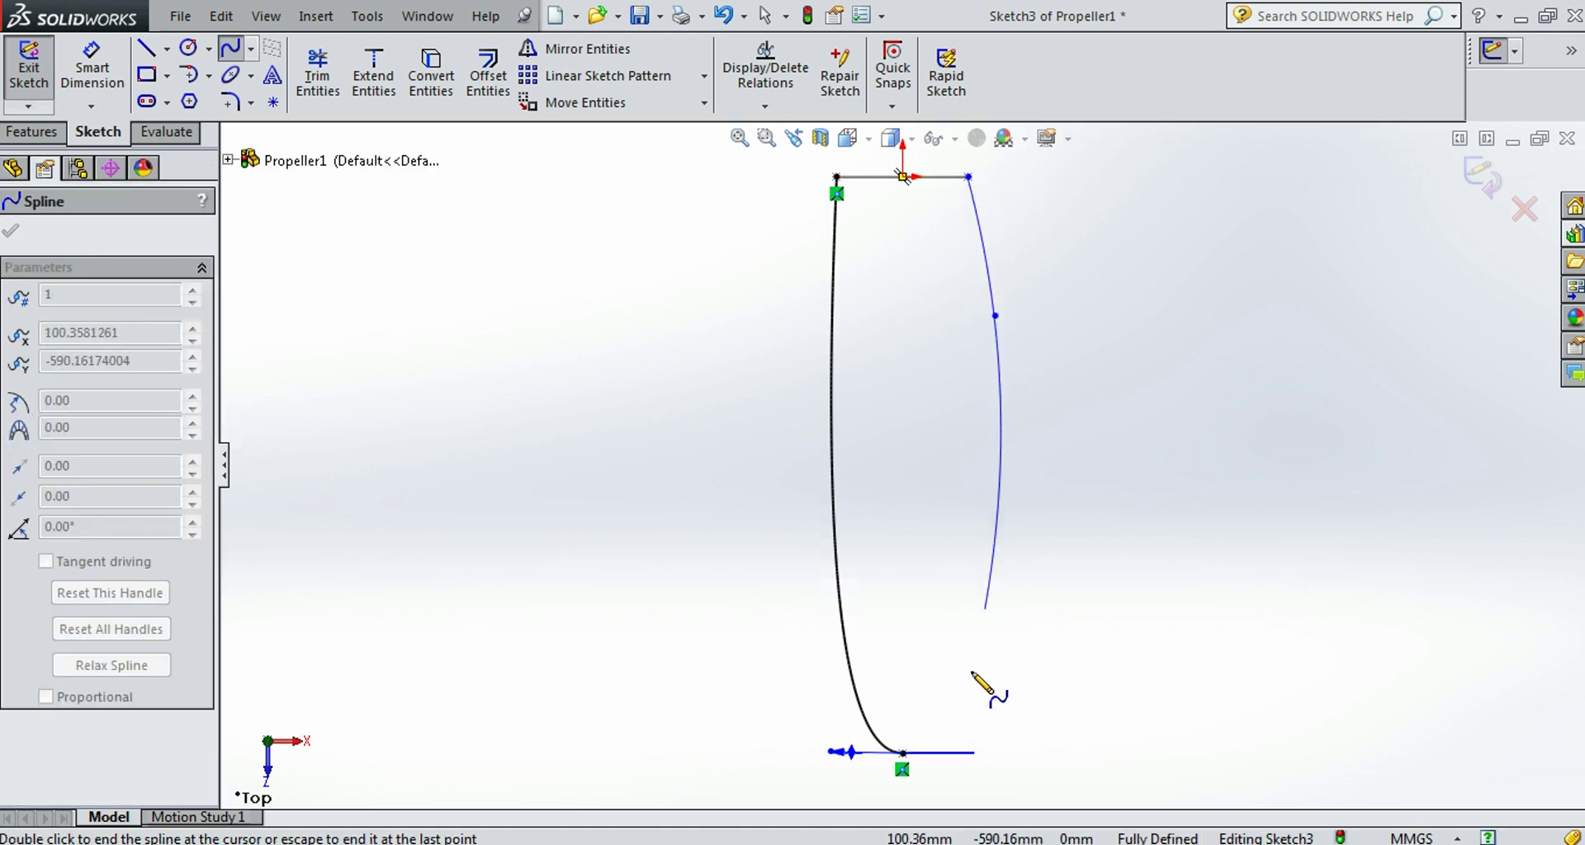
pyautogui.click(903, 753)
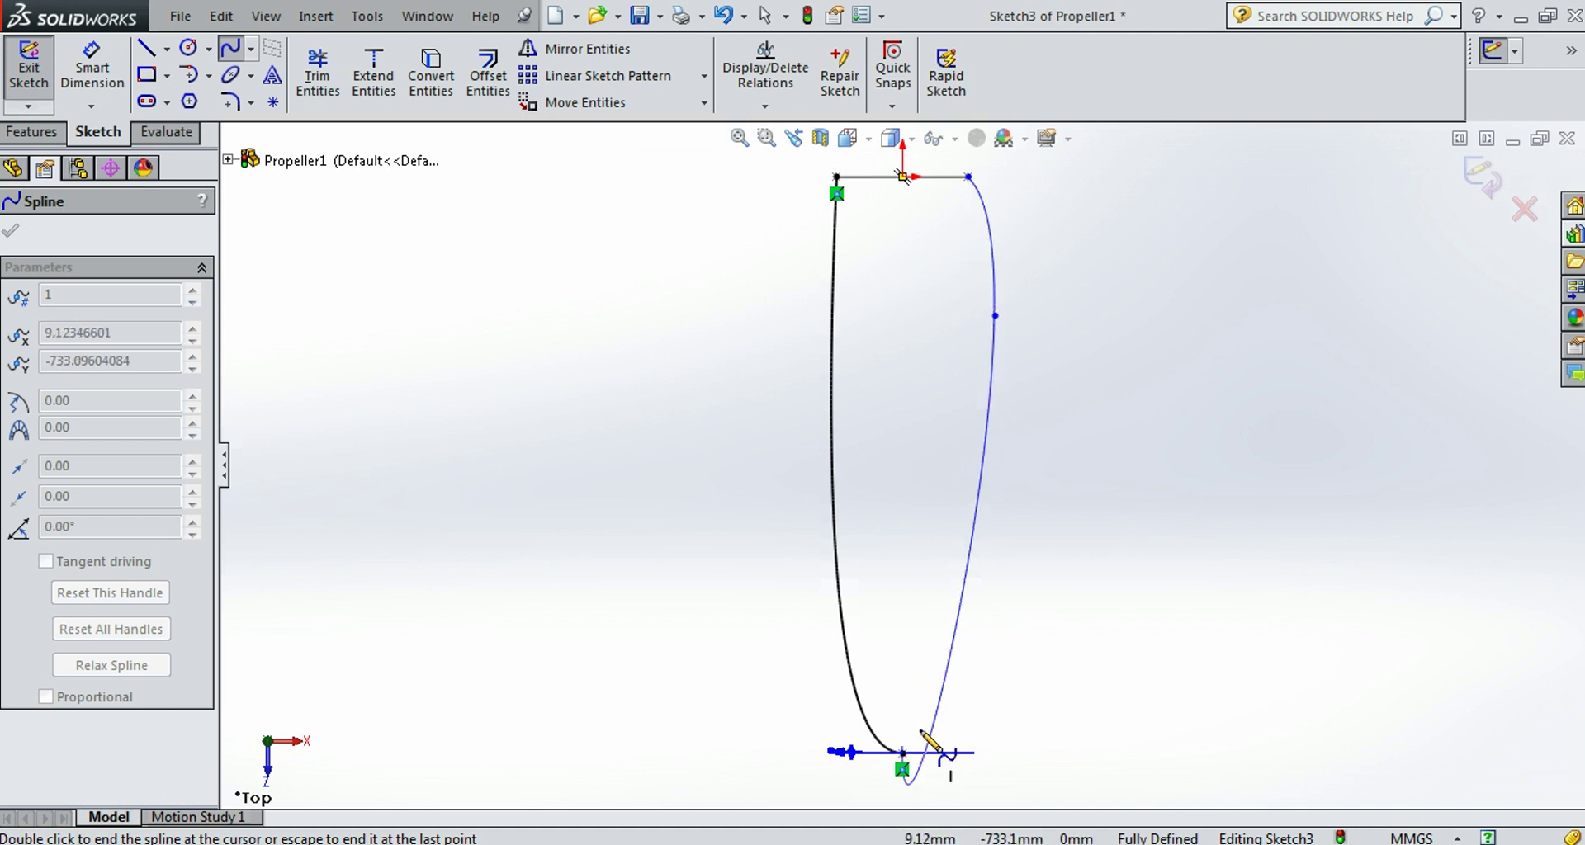
pyautogui.press('Escape')
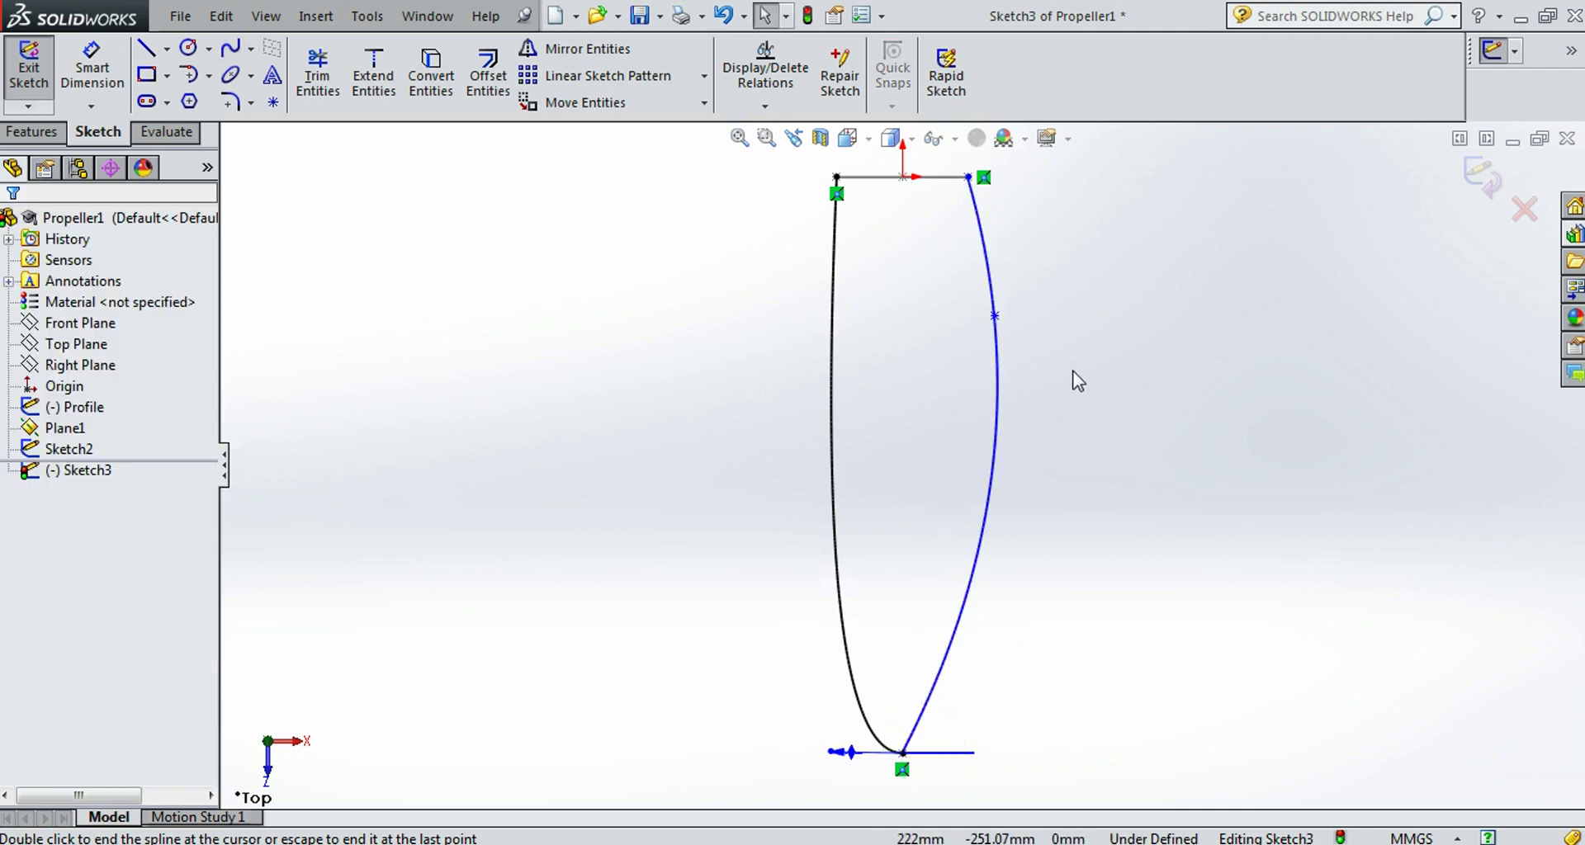
# Step: Reshape the second spline's middle point and end tangents so it bows outward
pyautogui.click(996, 332)
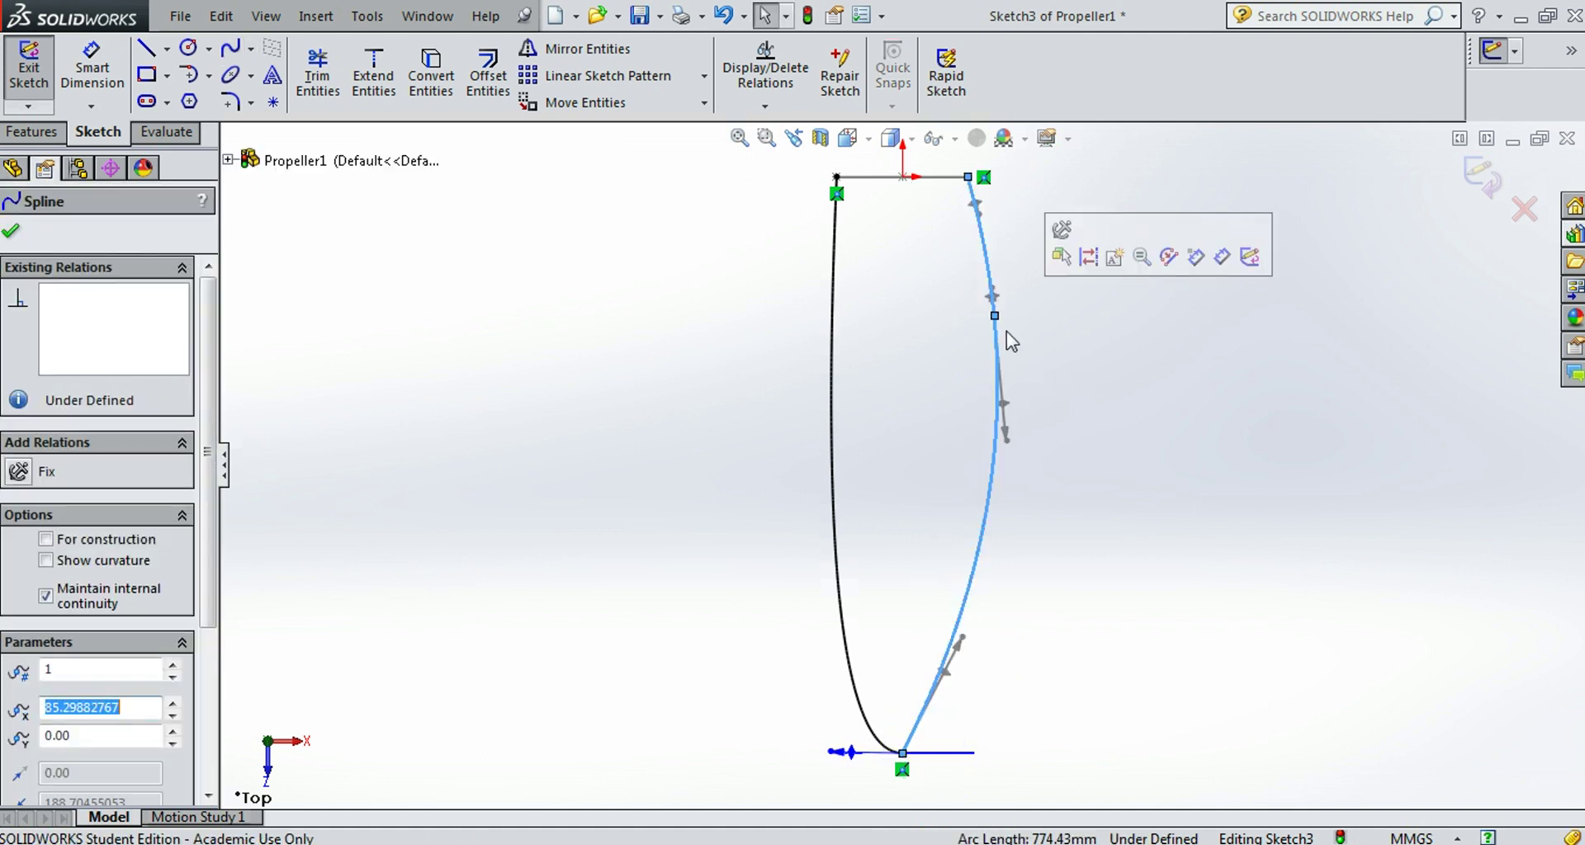
pyautogui.moveTo(1005, 445); pyautogui.dragTo(996, 402)
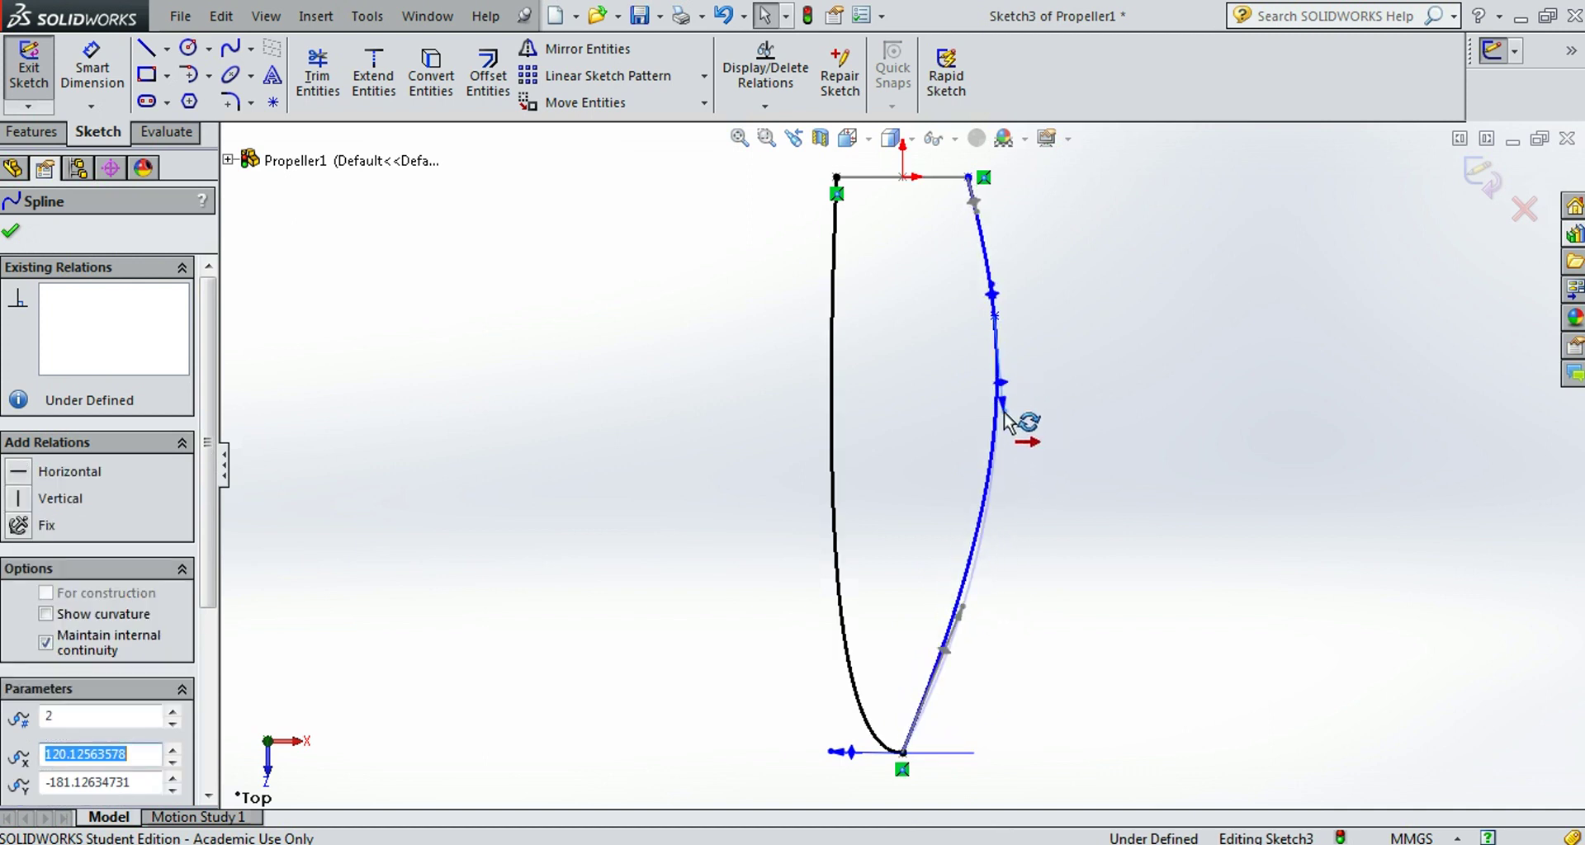
pyautogui.moveTo(995, 402); pyautogui.dragTo(1002, 406)
pyautogui.moveTo(968, 612); pyautogui.dragTo(981, 760)
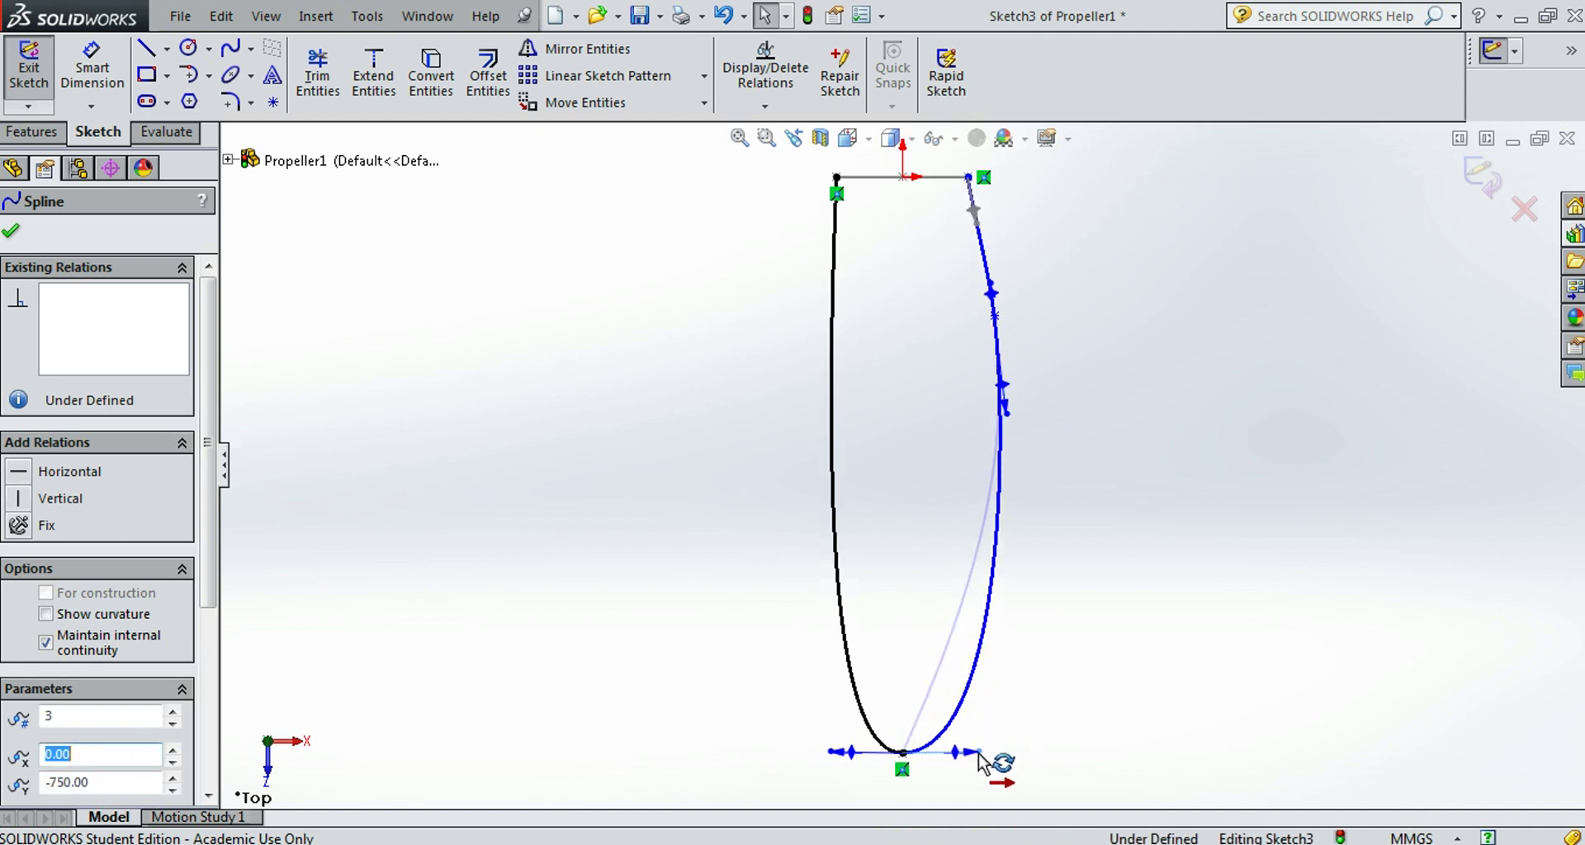
pyautogui.moveTo(981, 761); pyautogui.dragTo(982, 758)
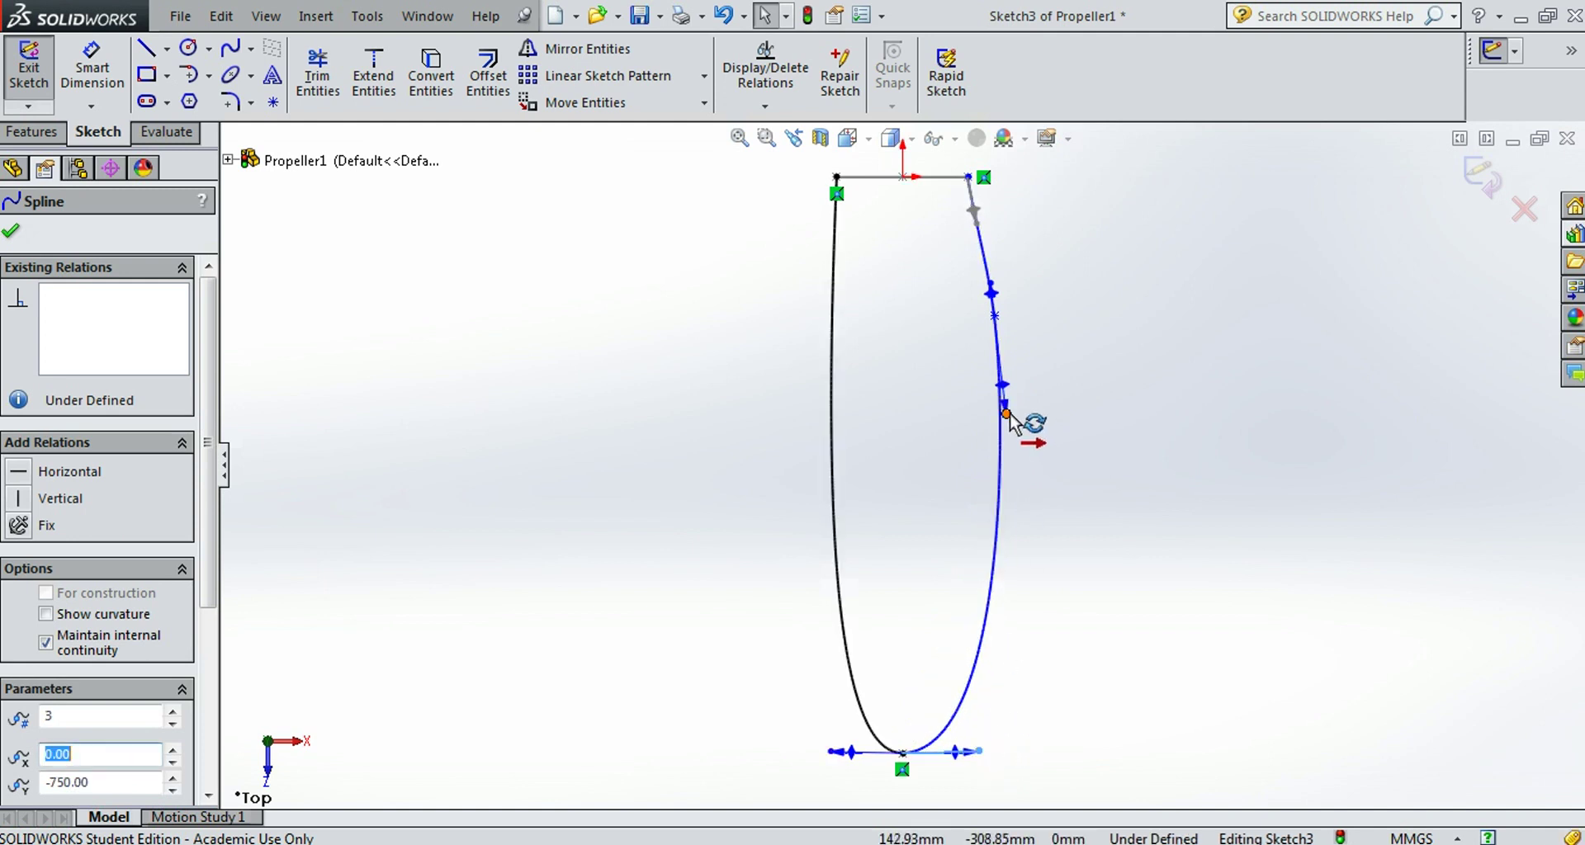
pyautogui.moveTo(1014, 409); pyautogui.dragTo(1011, 405)
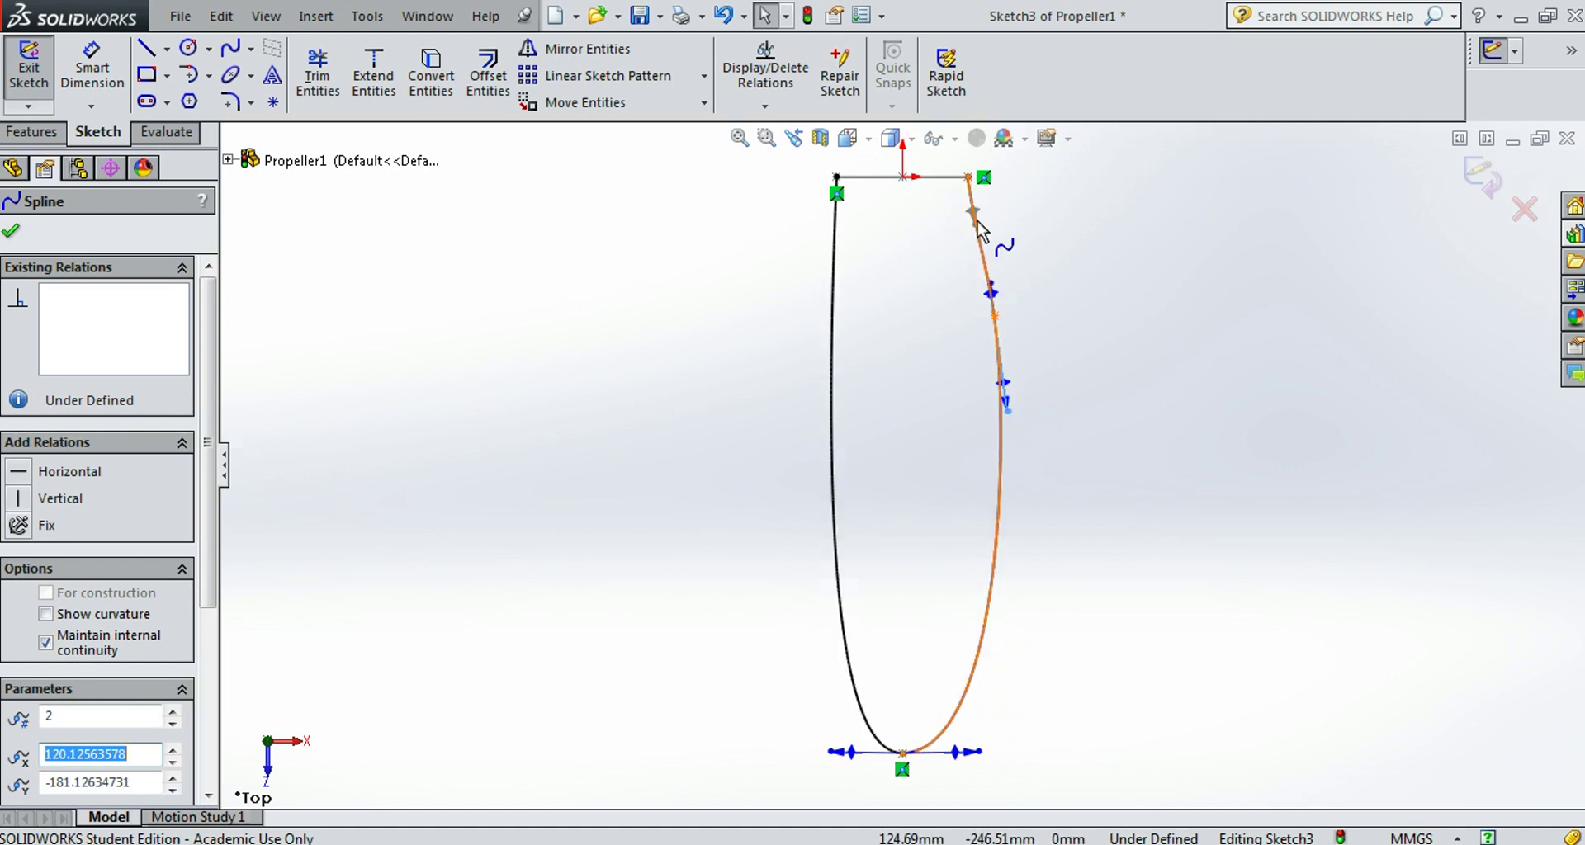
pyautogui.moveTo(977, 221)
pyautogui.mouseDown()
pyautogui.moveTo(989, 213)
pyautogui.moveTo(979, 232)
pyautogui.mouseUp()
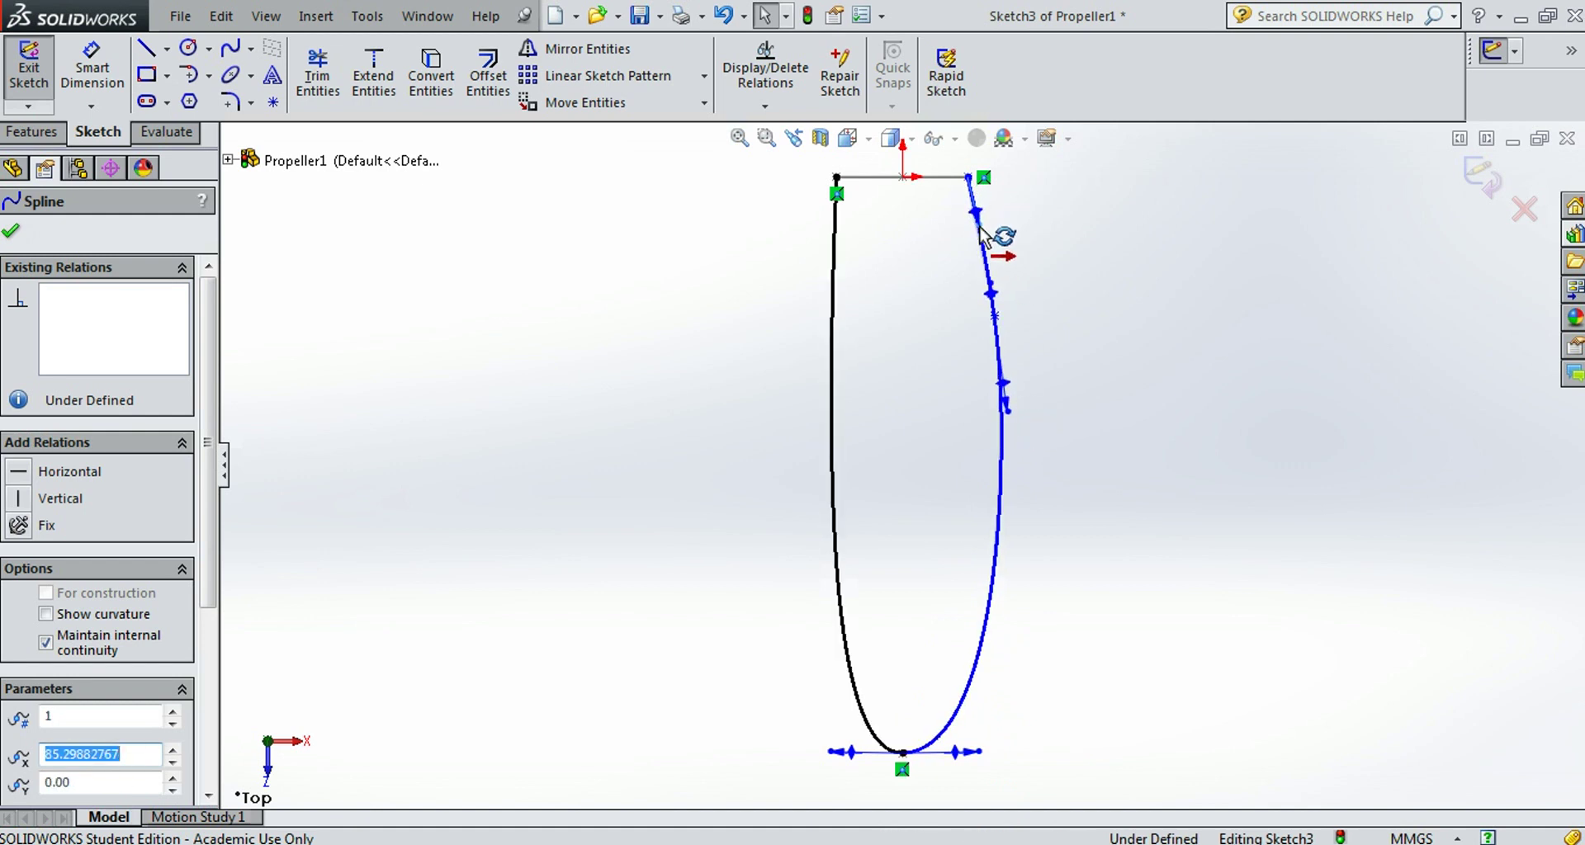
pyautogui.click(1107, 374)
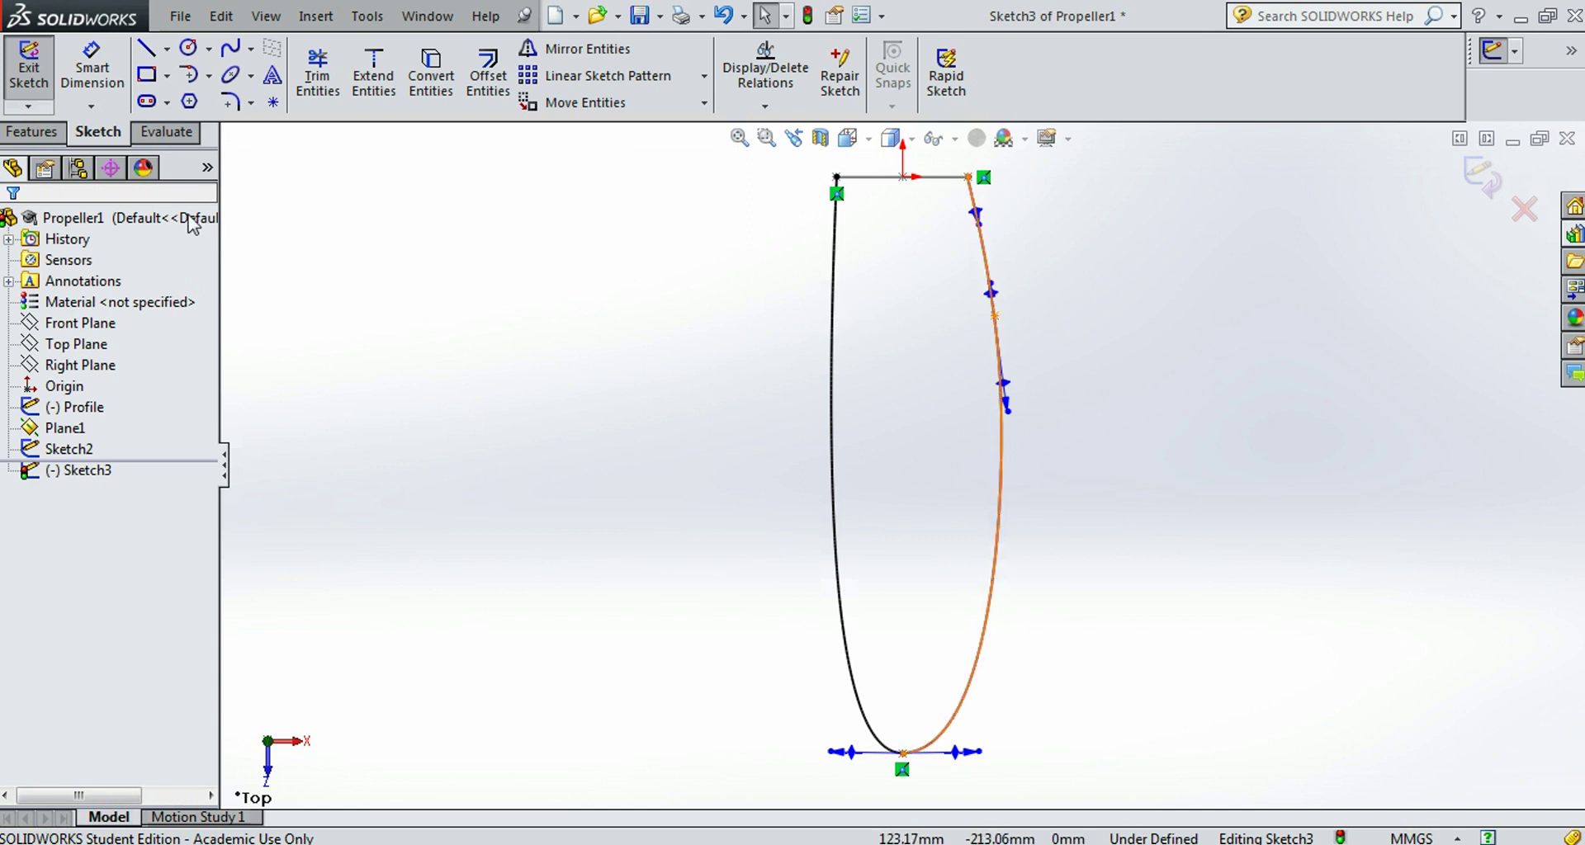
# Step: Exit Sketch3 and start a lofted boss with Sketch3 cleared from the guide curves
pyautogui.click(29, 66)
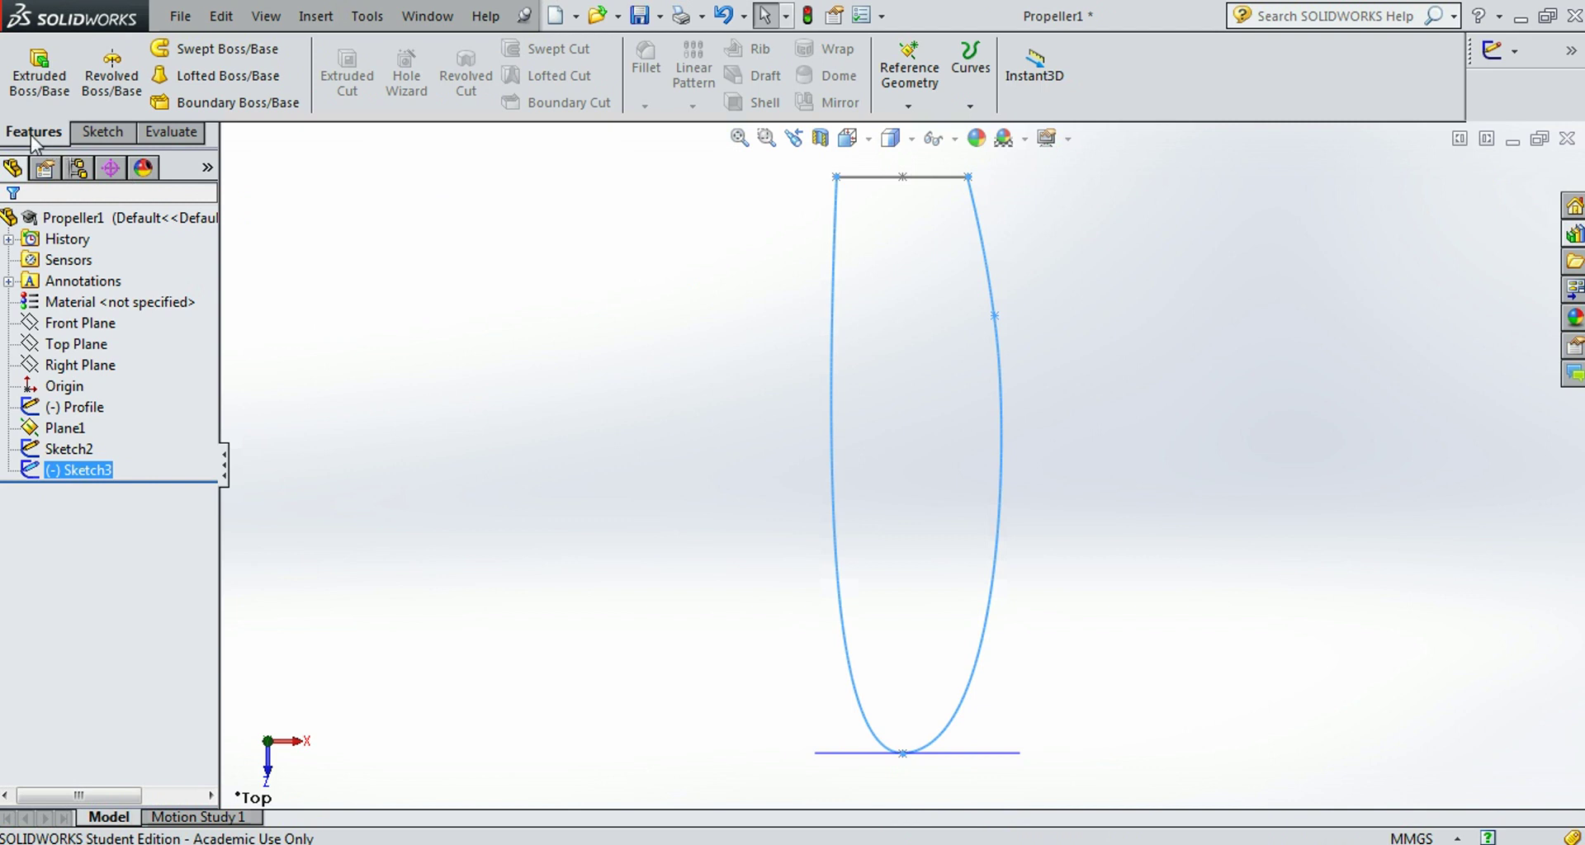
pyautogui.click(207, 81)
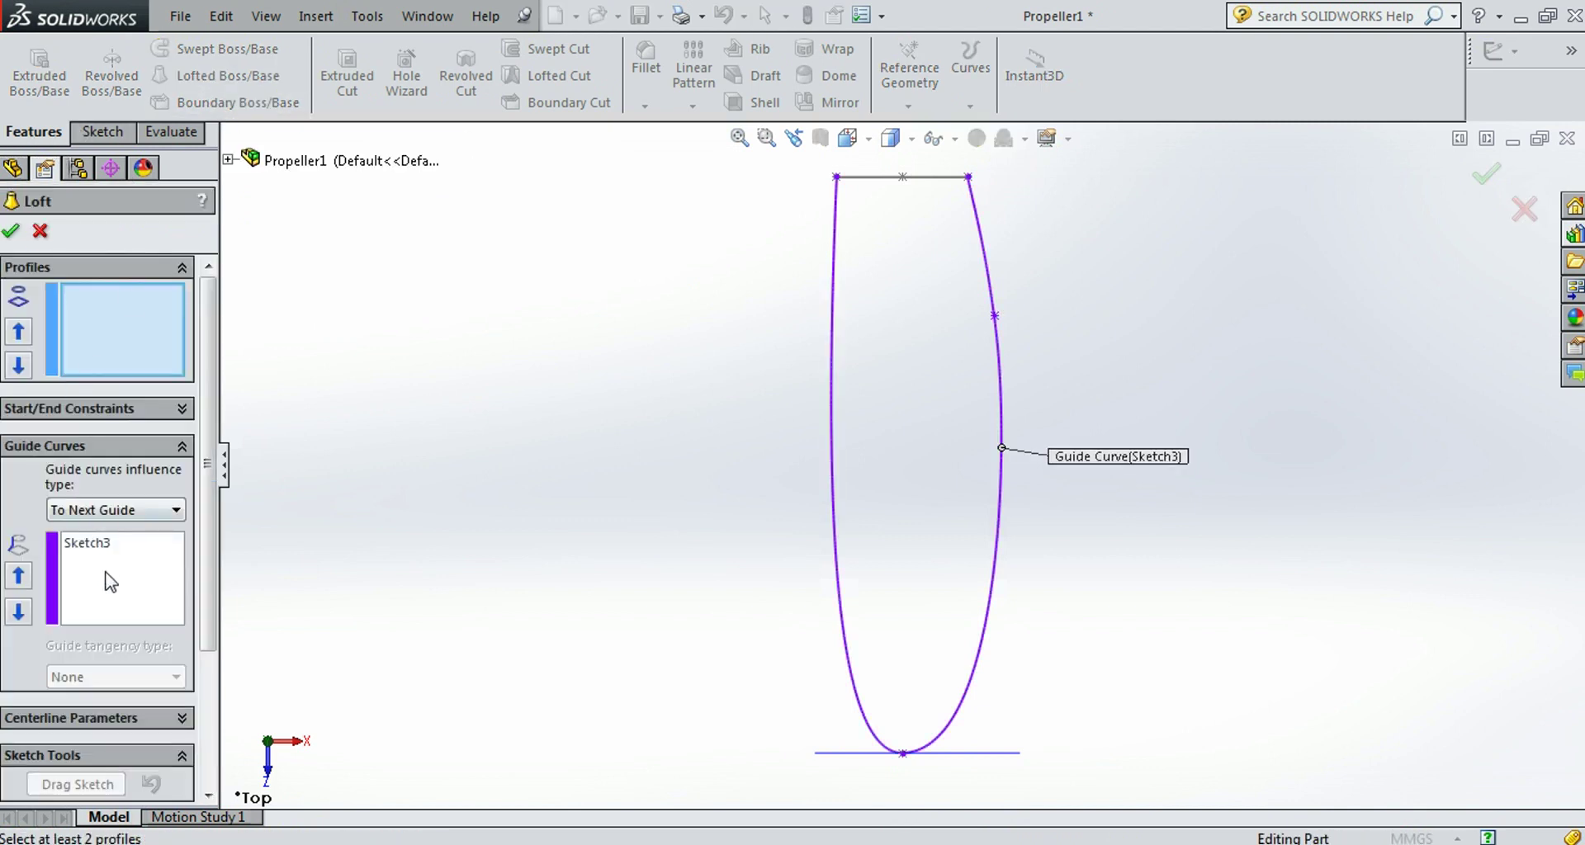
pyautogui.rightClick(111, 582)
pyautogui.click(147, 588)
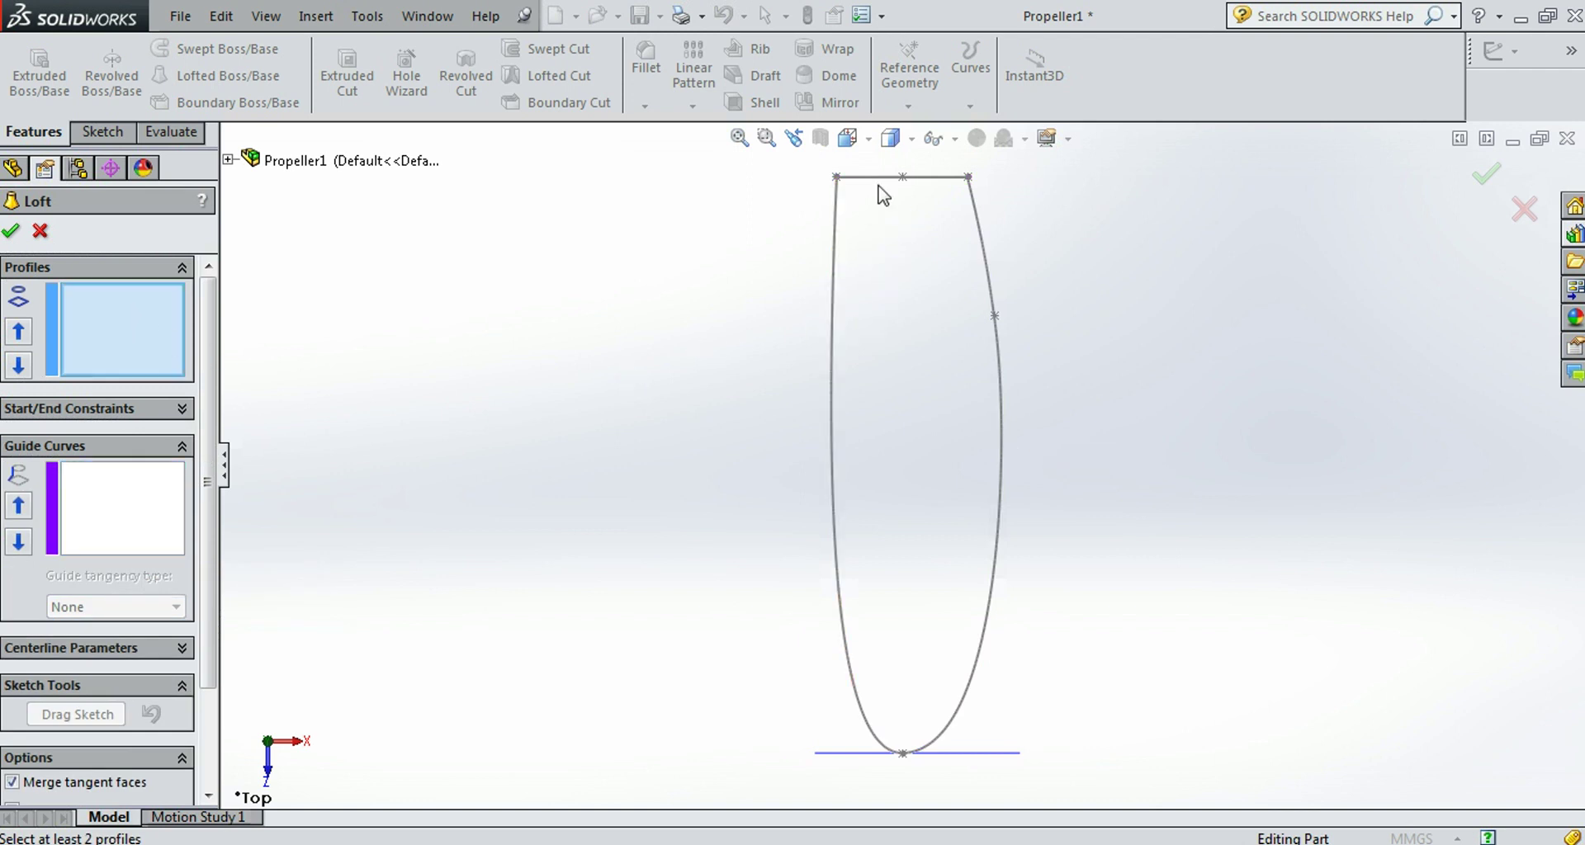
pyautogui.moveTo(879, 183); pyautogui.dragTo(705, 125, button='middle')
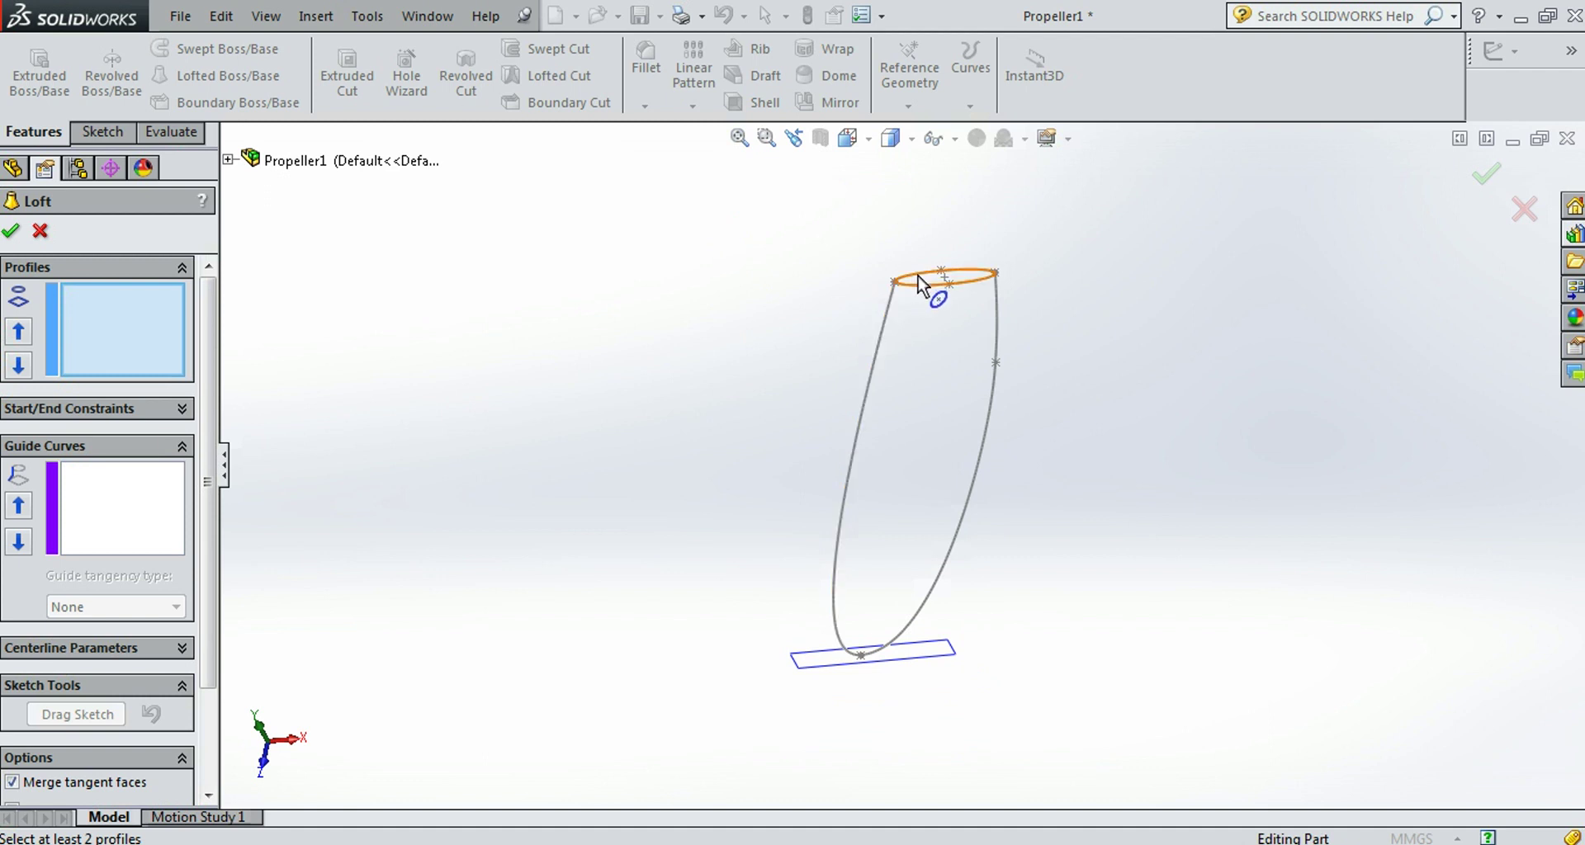
# Step: Select the Profile ellipse and Sketch2's point as the loft profiles
pyautogui.click(922, 287)
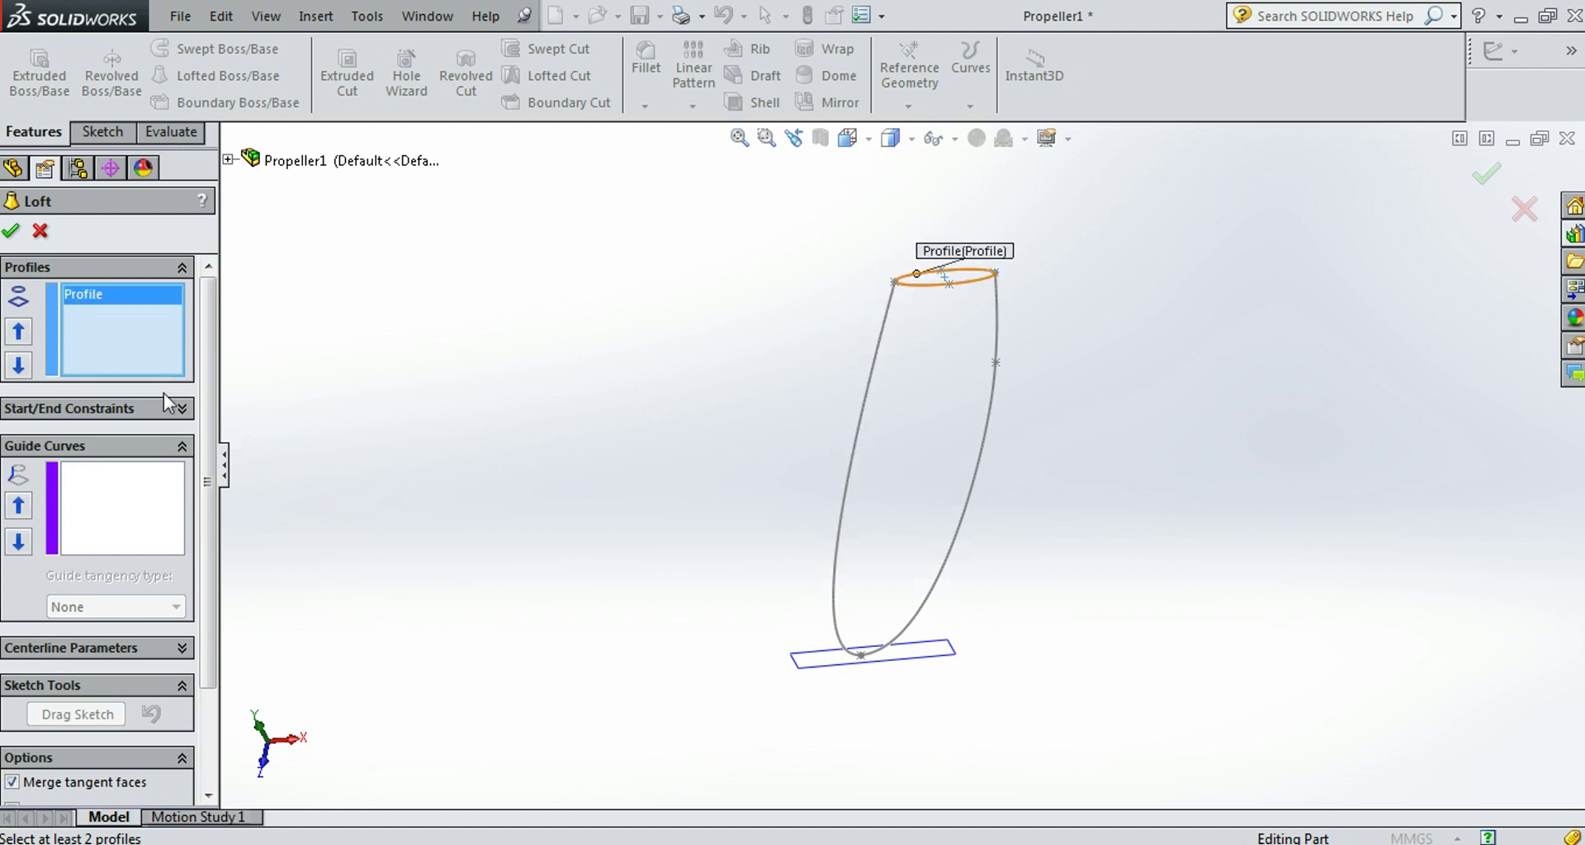
pyautogui.scroll(-5, 712, 686)
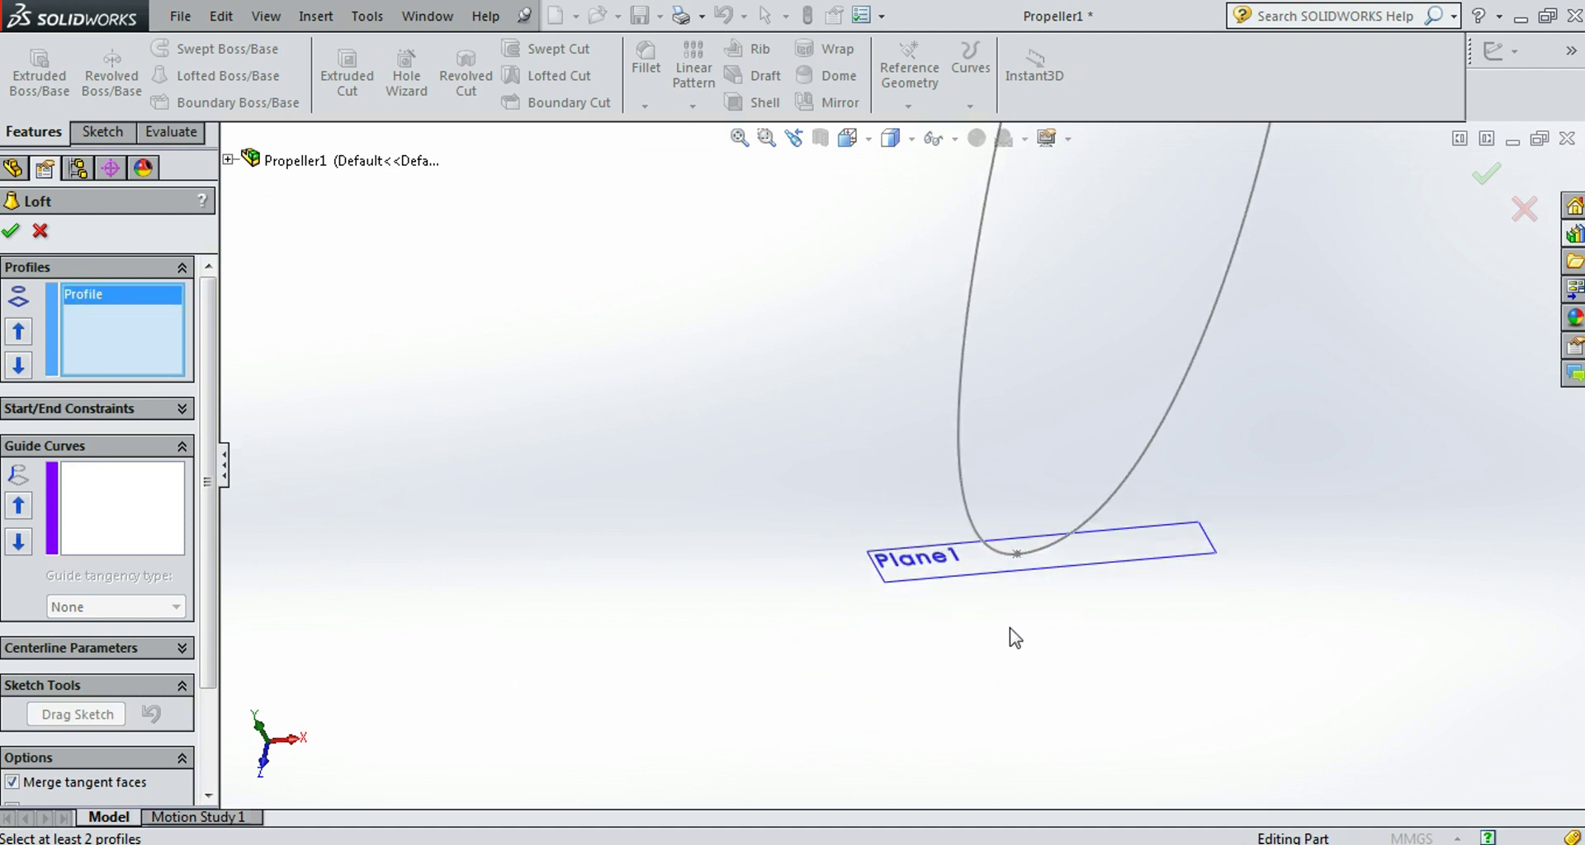
pyautogui.click(1016, 554)
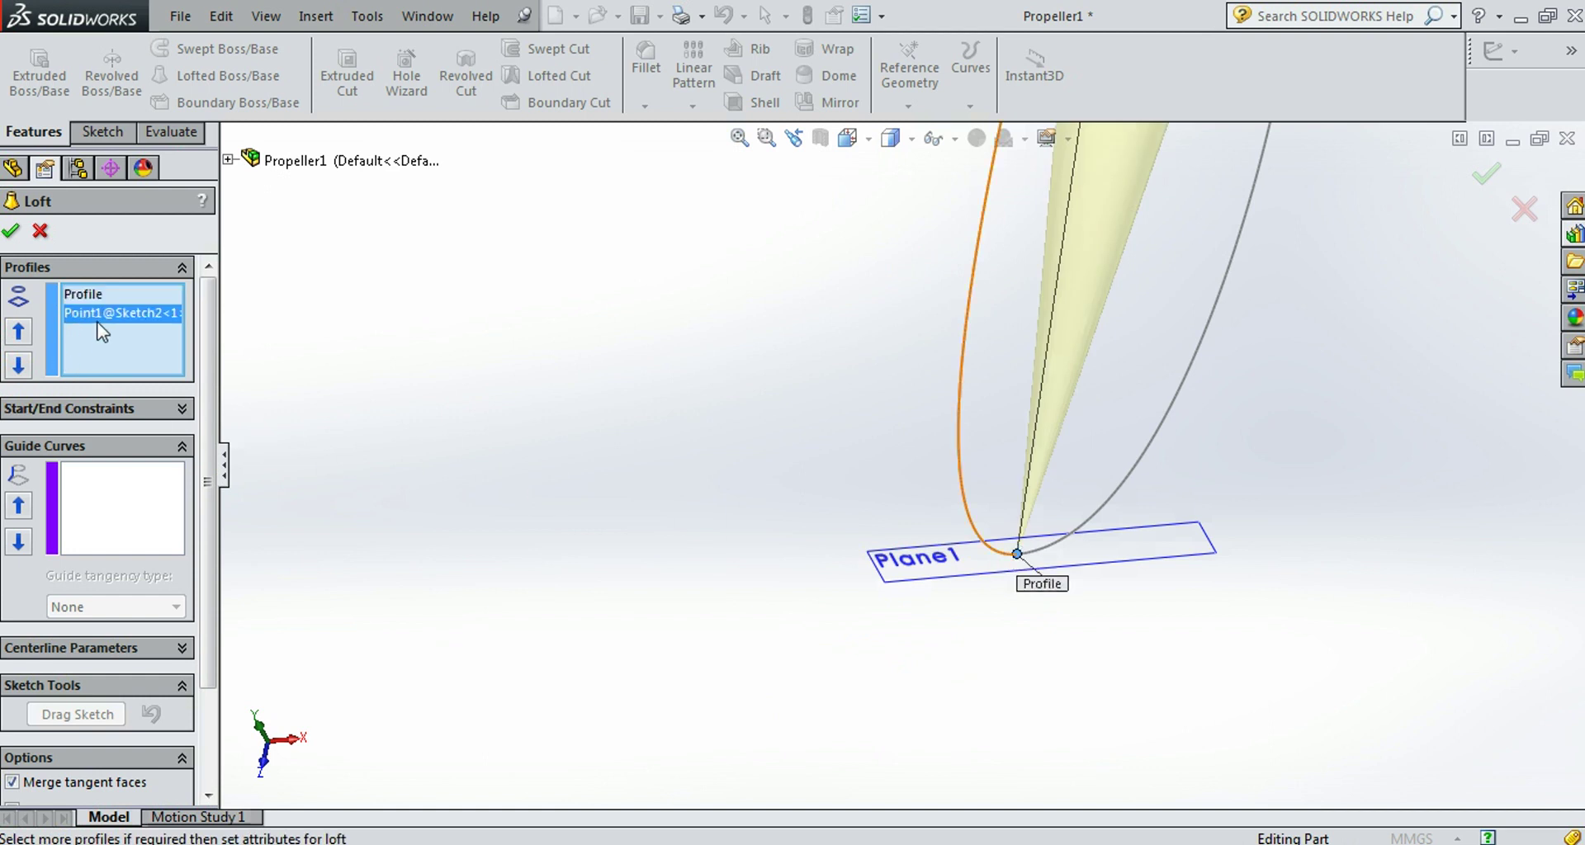
pyautogui.click(122, 535)
pyautogui.scroll(3, 335, 500)
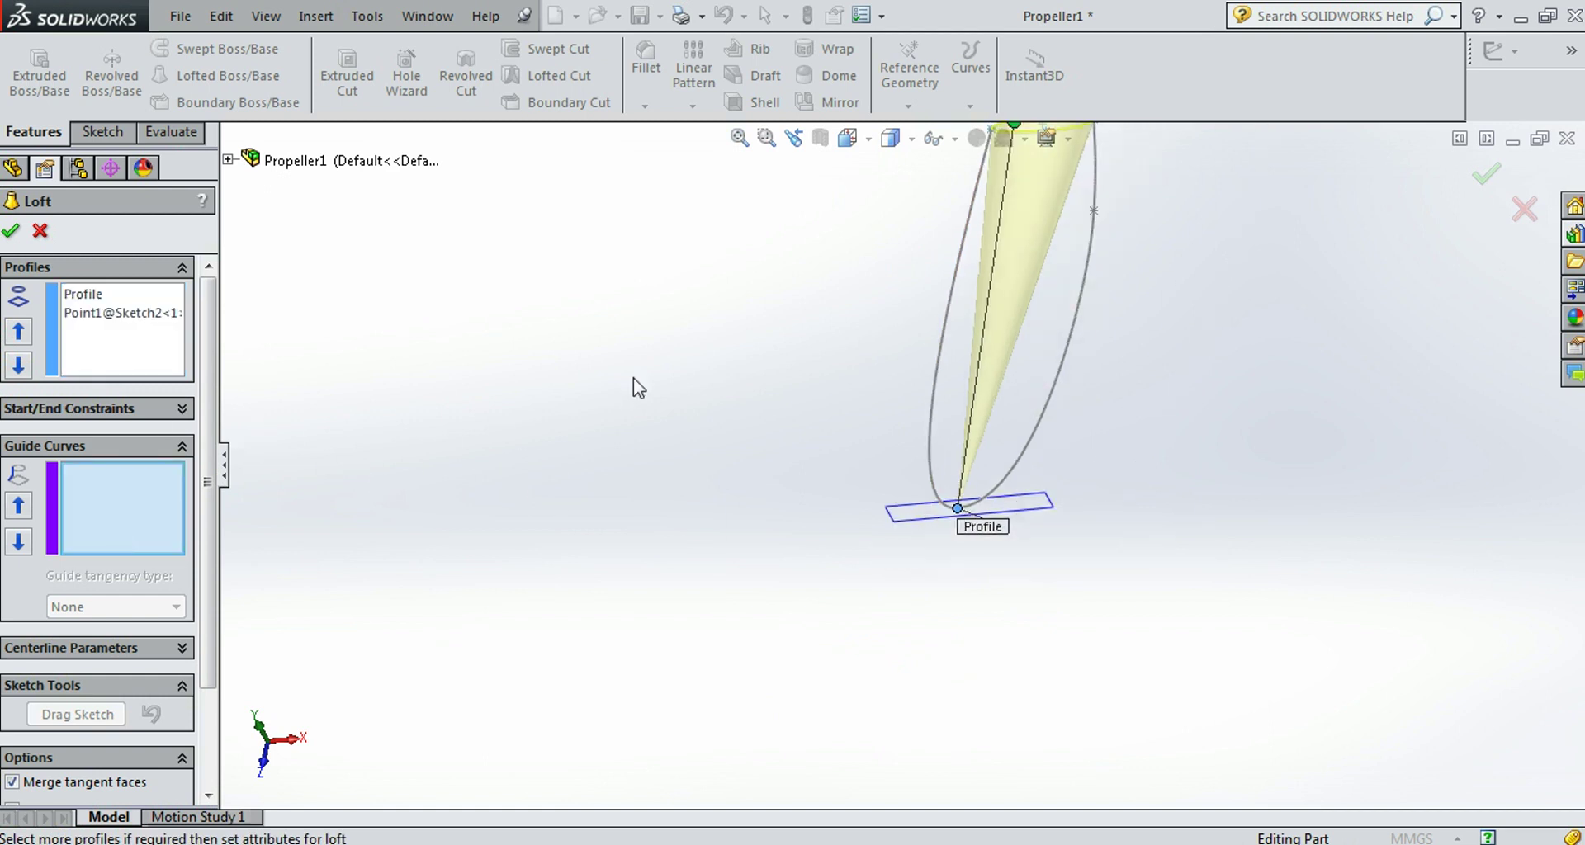
pyautogui.scroll(2, 826, 318)
pyautogui.scroll(-5, 1004, 455)
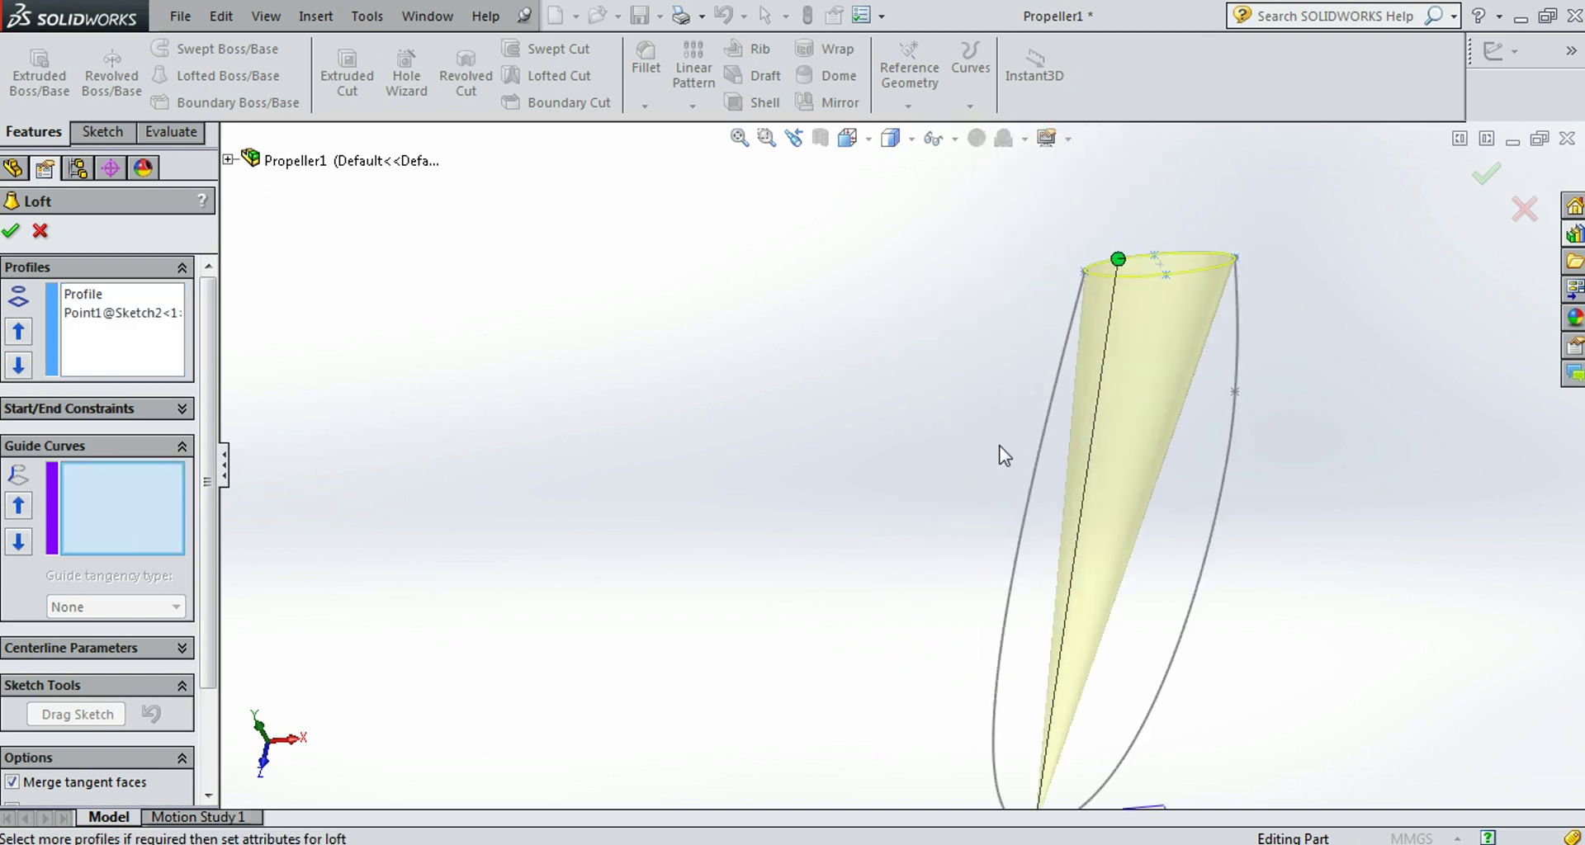
# Step: Add the blade's left spline as the first guide curve group
pyautogui.rightClick(1025, 523)
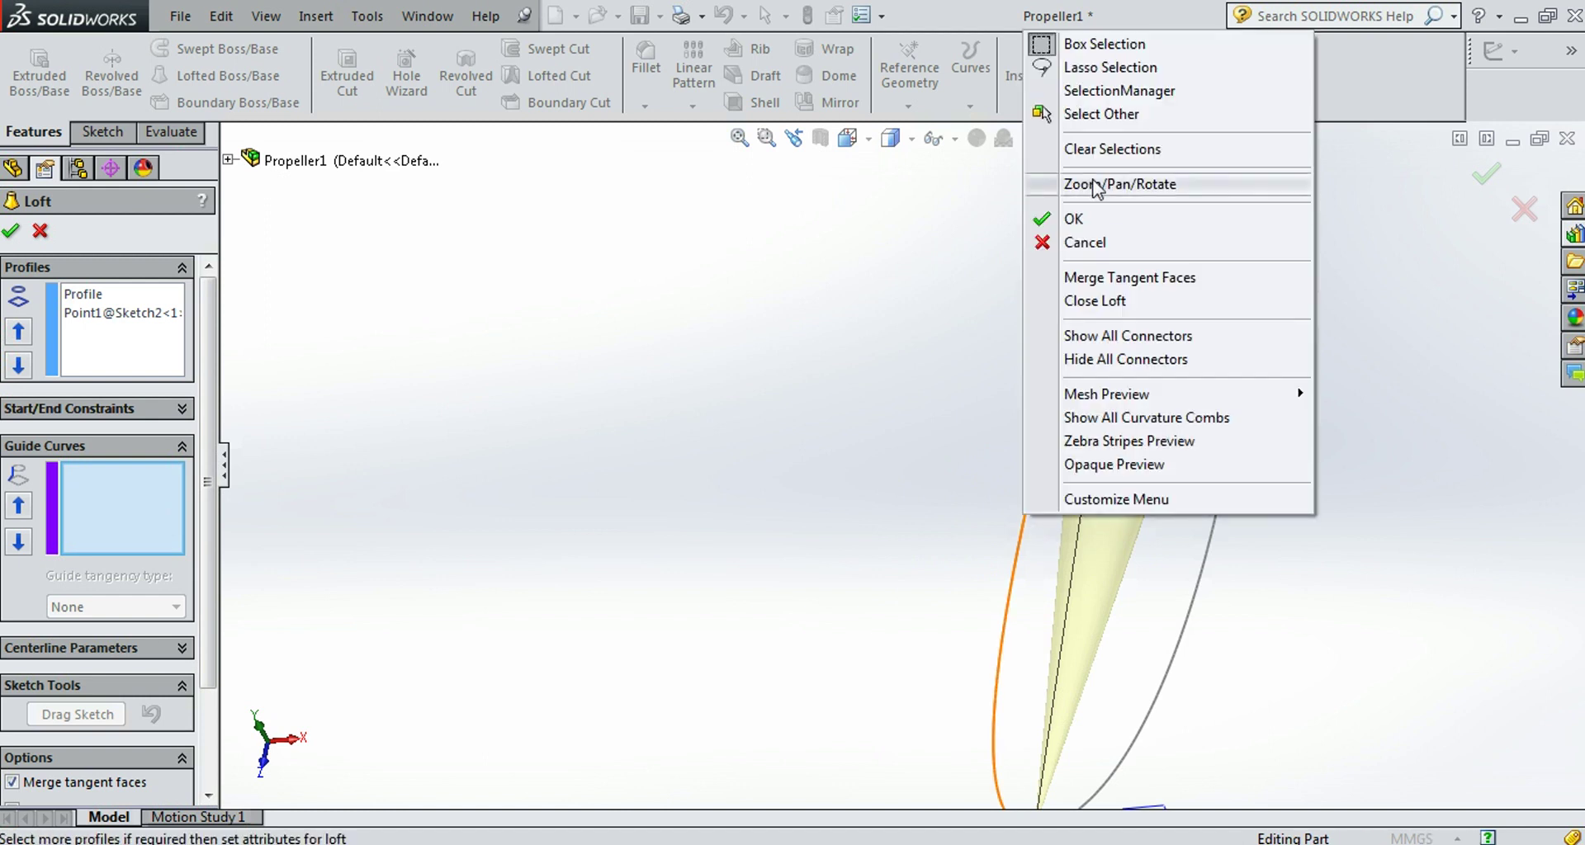
pyautogui.click(1095, 91)
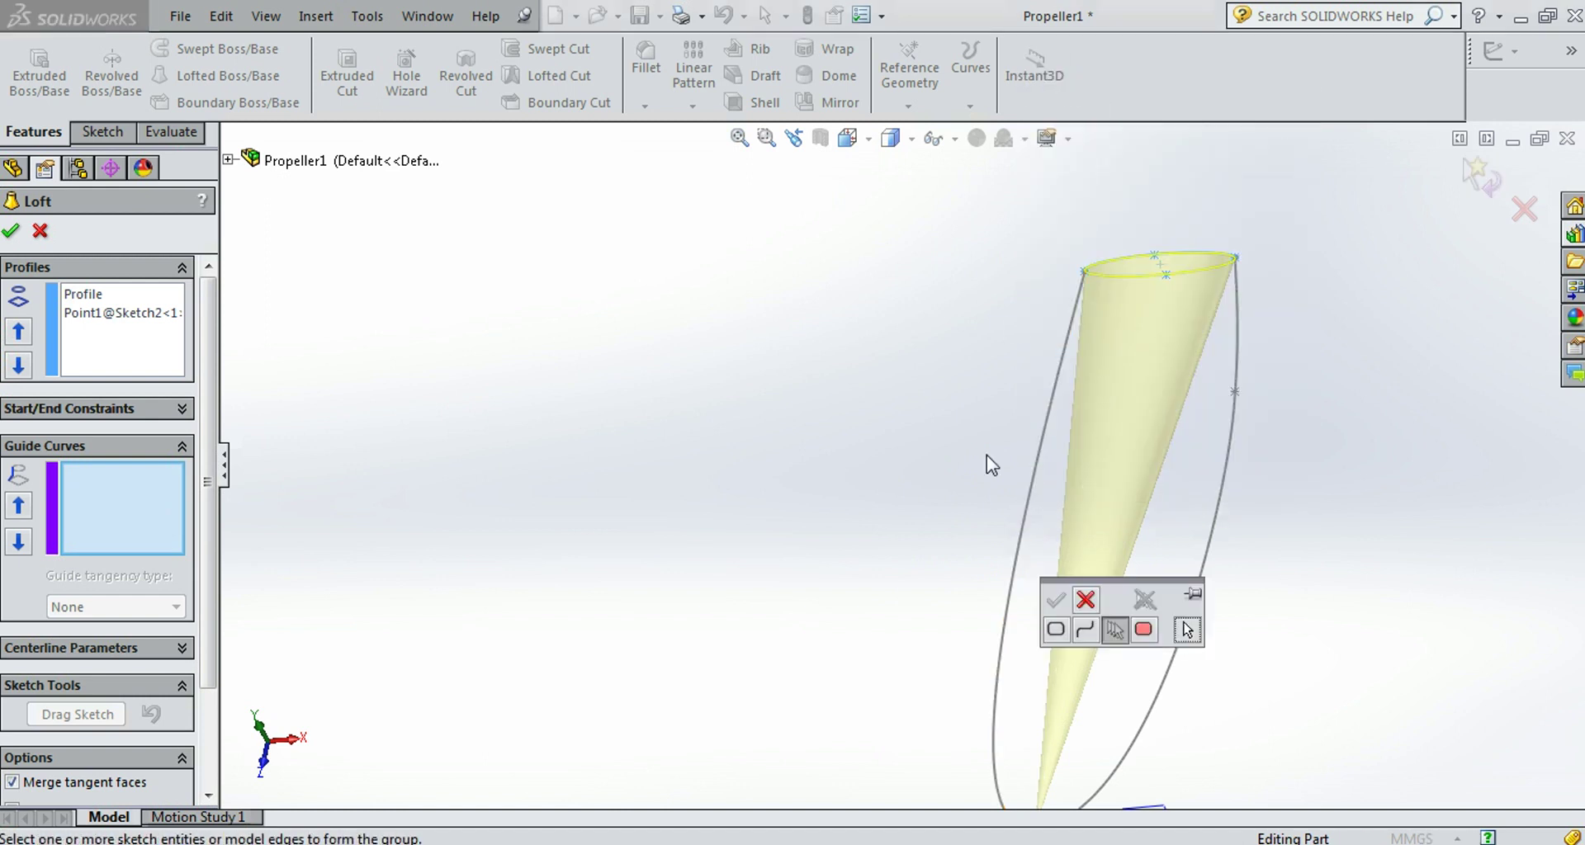
pyautogui.click(1007, 641)
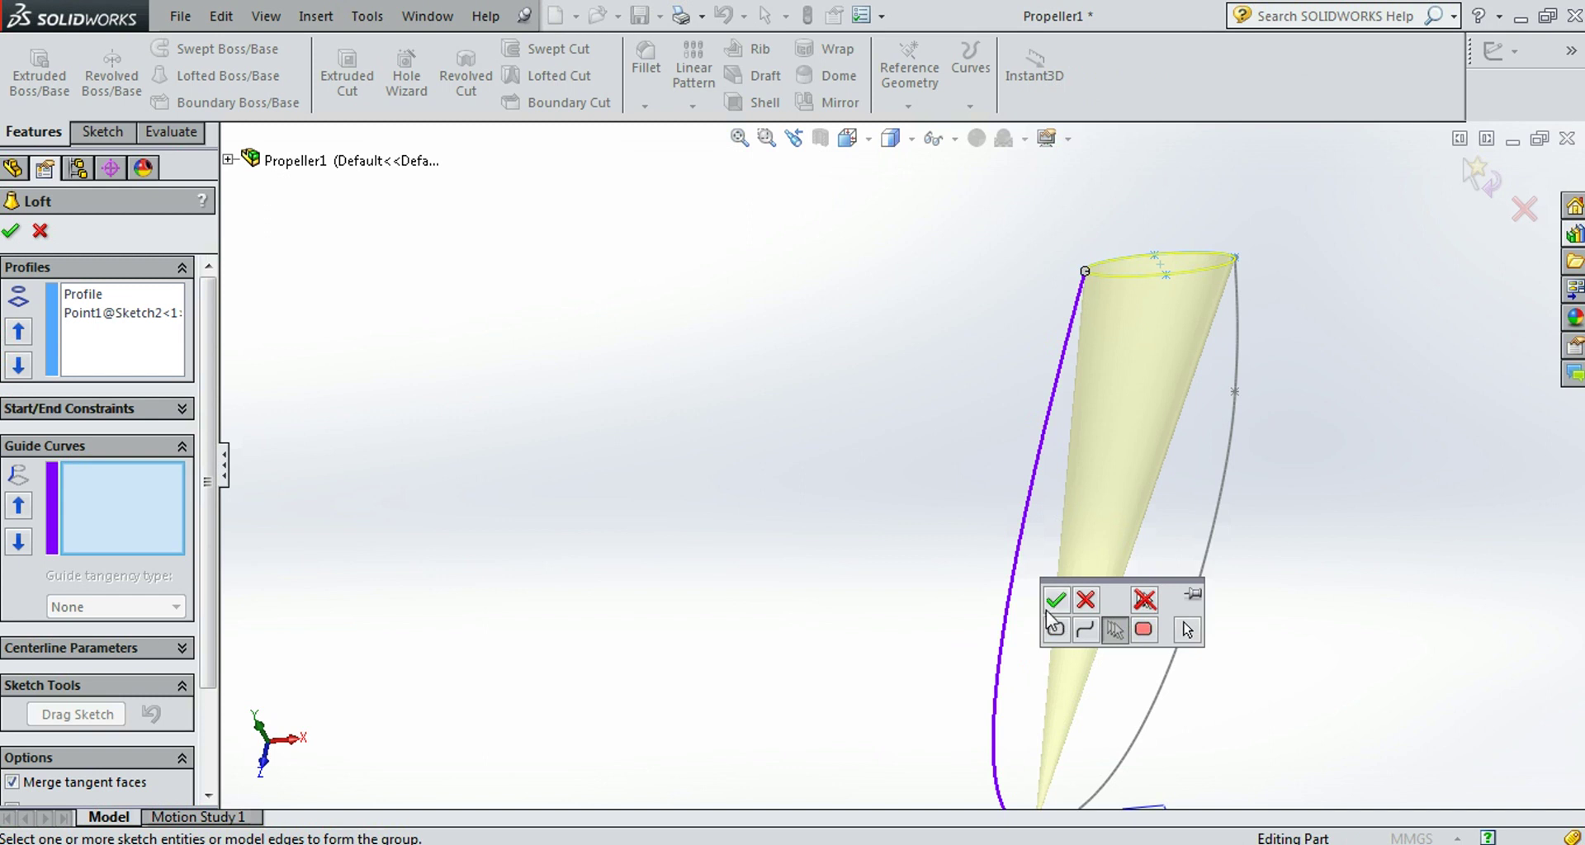
pyautogui.click(1055, 600)
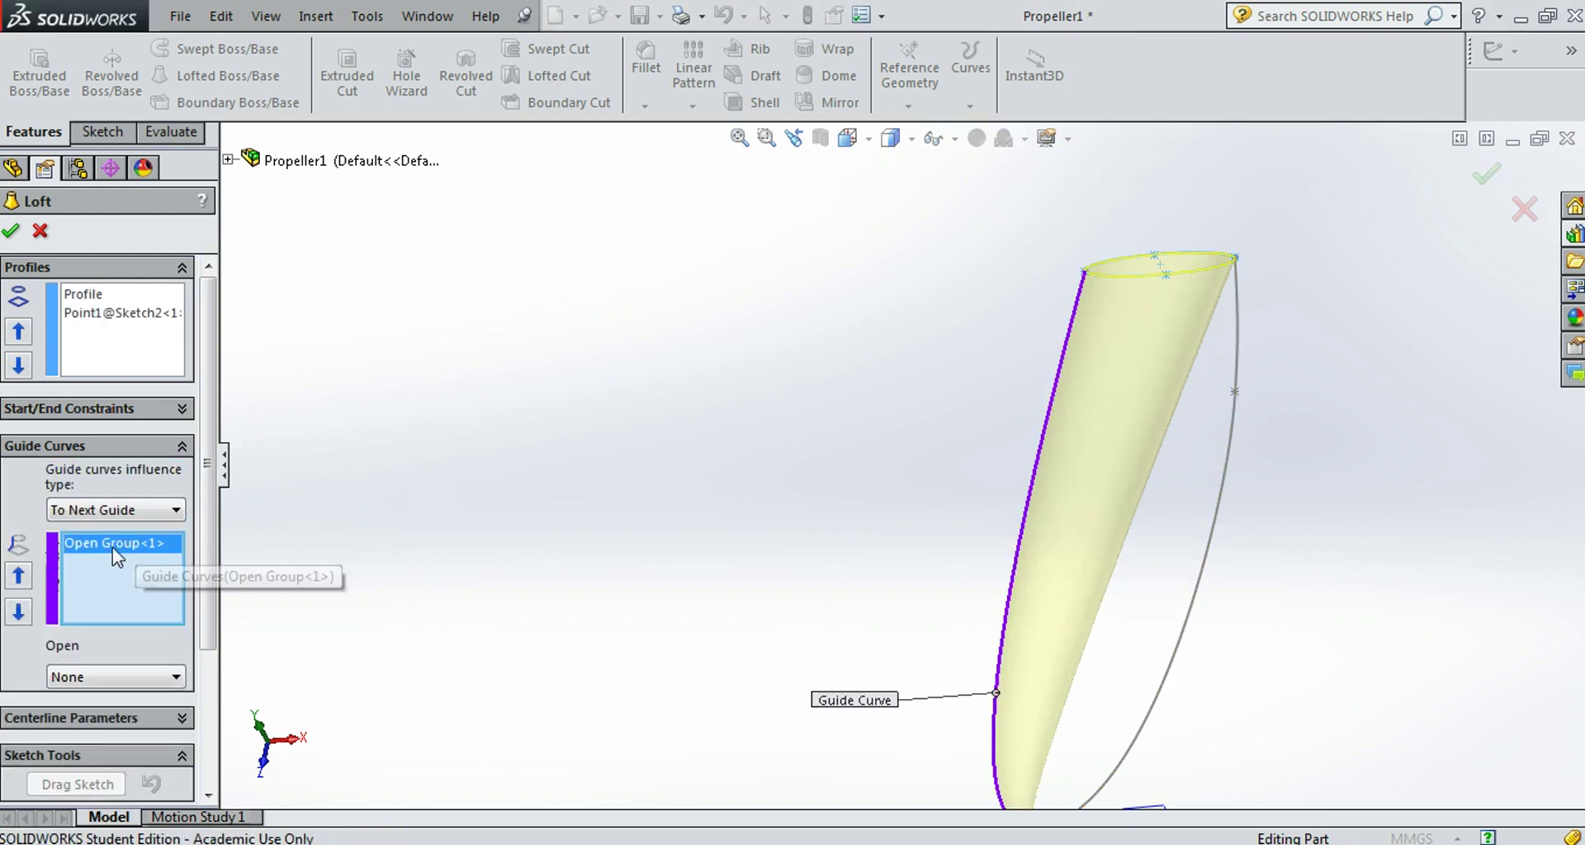
# Step: Add the right spline as the second guide curve and accept Loft1
pyautogui.rightClick(1178, 658)
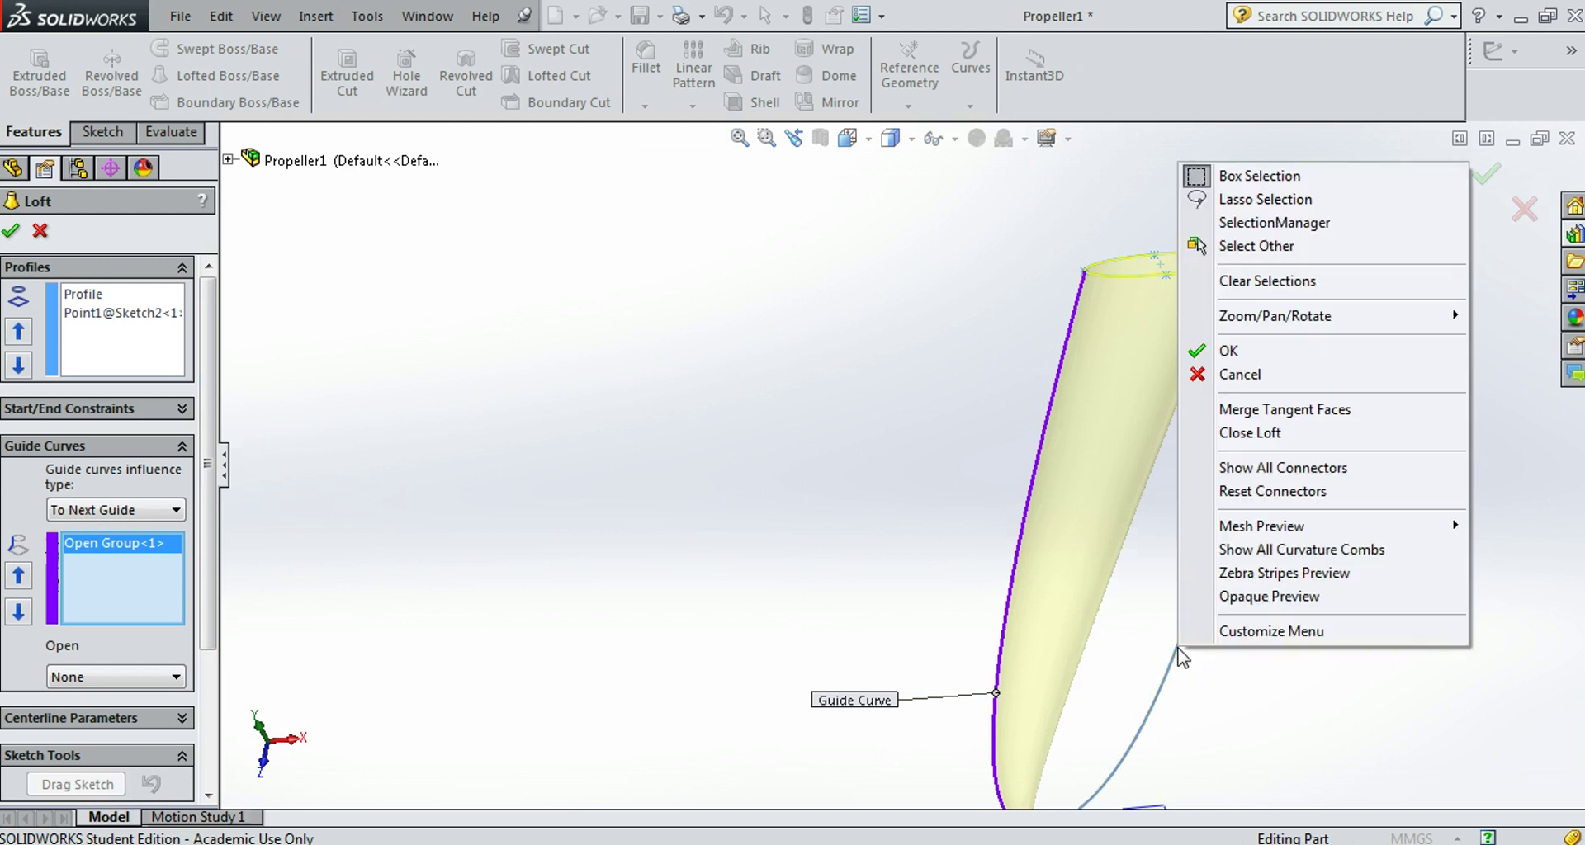
pyautogui.click(1253, 227)
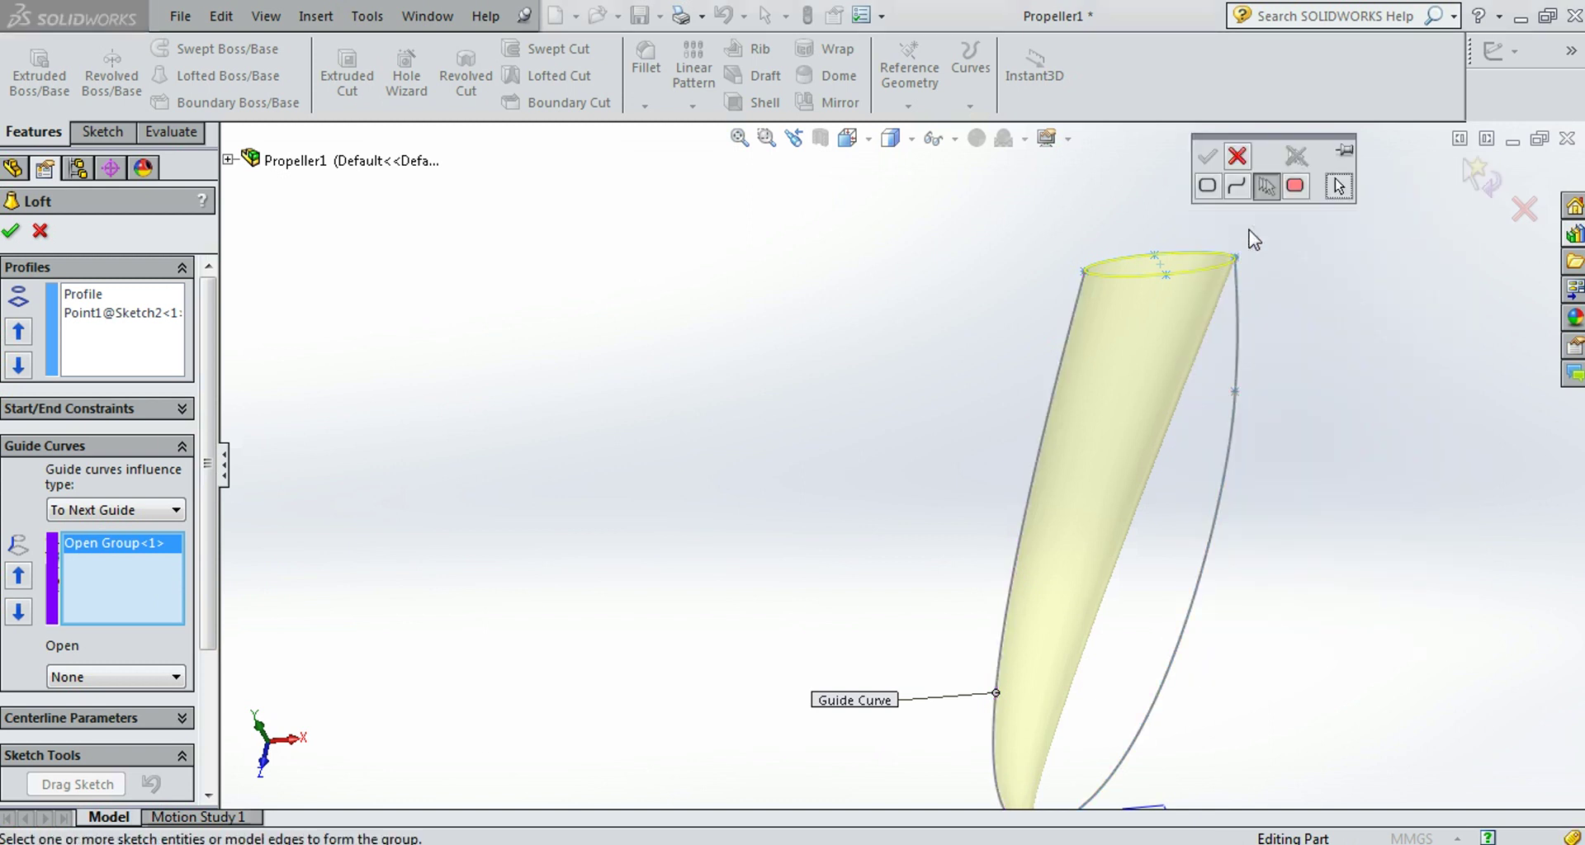
pyautogui.click(1236, 468)
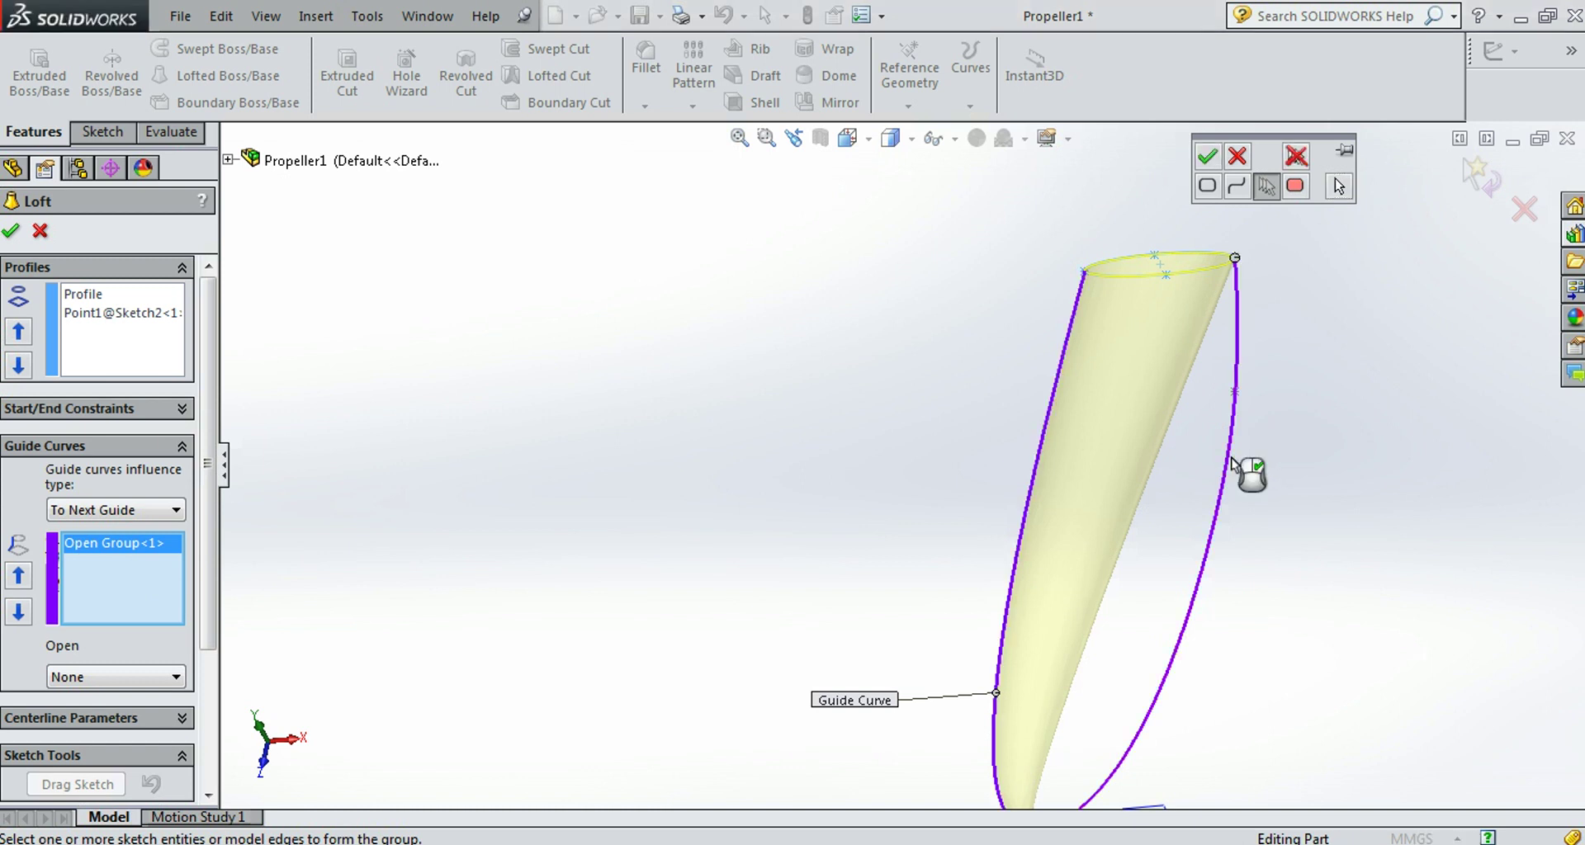
pyautogui.click(1210, 157)
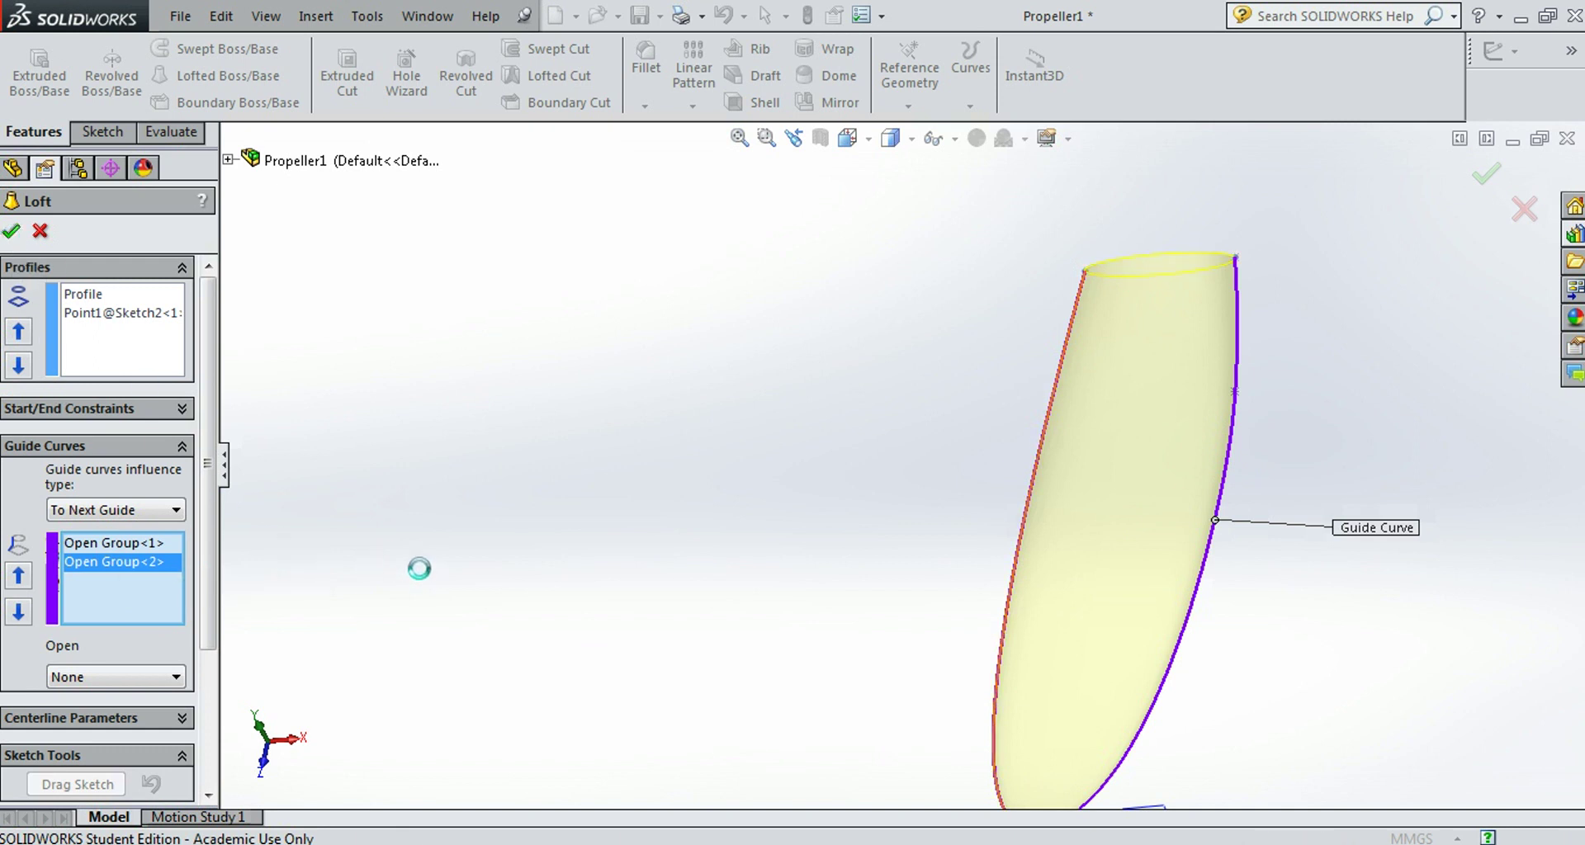
pyautogui.moveTo(632, 336)
pyautogui.mouseDown(button='middle')
pyautogui.moveTo(524, 410)
pyautogui.moveTo(556, 620)
pyautogui.moveTo(821, 616)
pyautogui.moveTo(678, 684)
pyautogui.moveTo(608, 785)
pyautogui.moveTo(577, 736)
pyautogui.mouseUp(button='middle')
pyautogui.keyDown('ctrl'); pyautogui.click(64, 385); pyautogui.keyUp('ctrl')
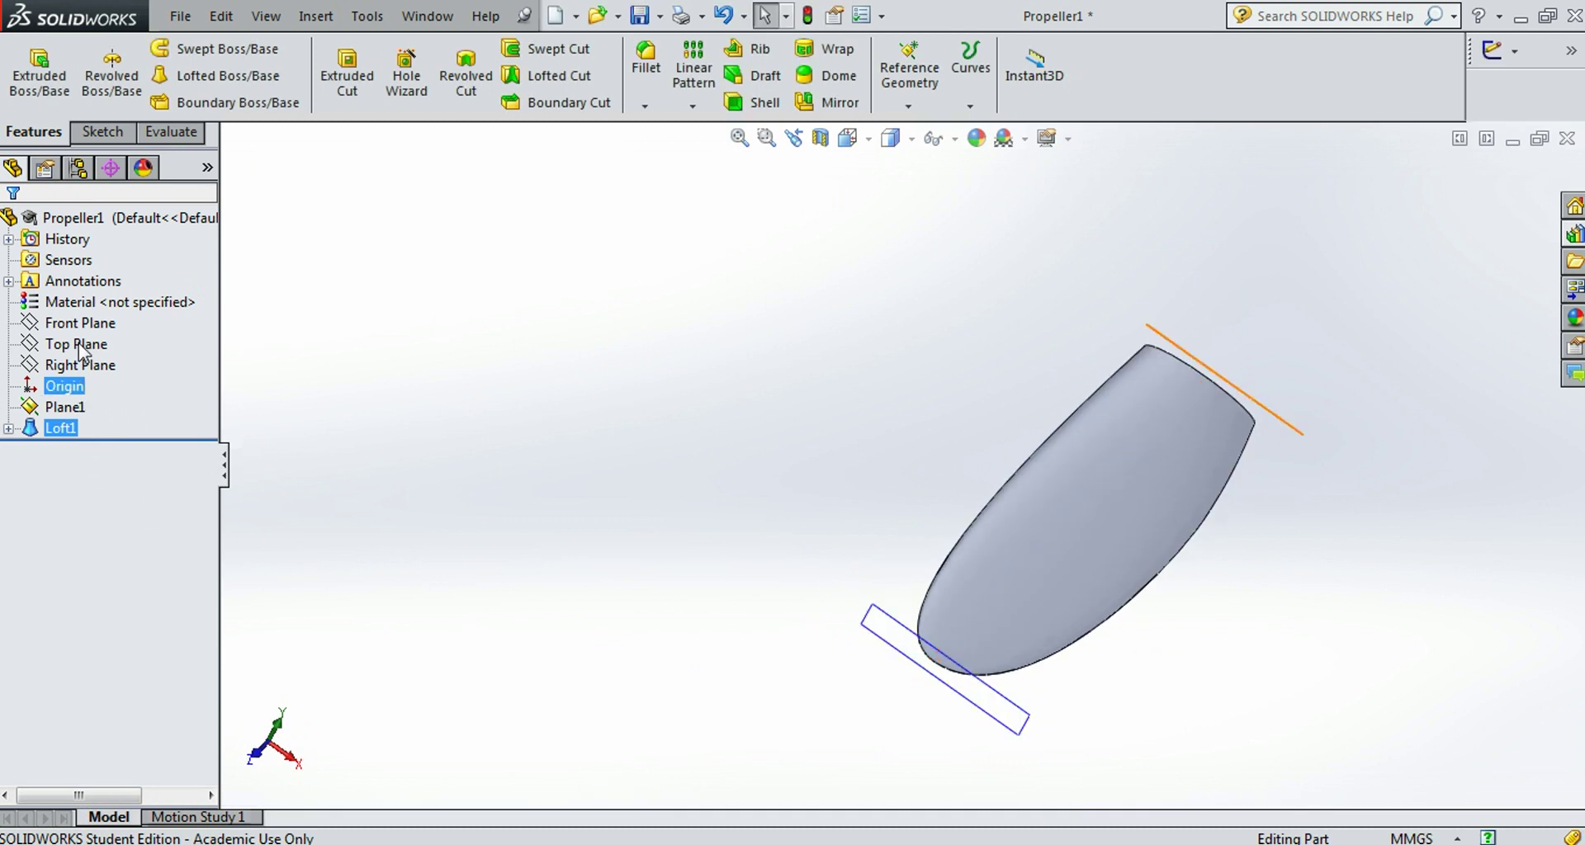
# Step: Start a sketch on the Top Plane, viewed from the top
pyautogui.click(75, 343)
pyautogui.click(96, 309)
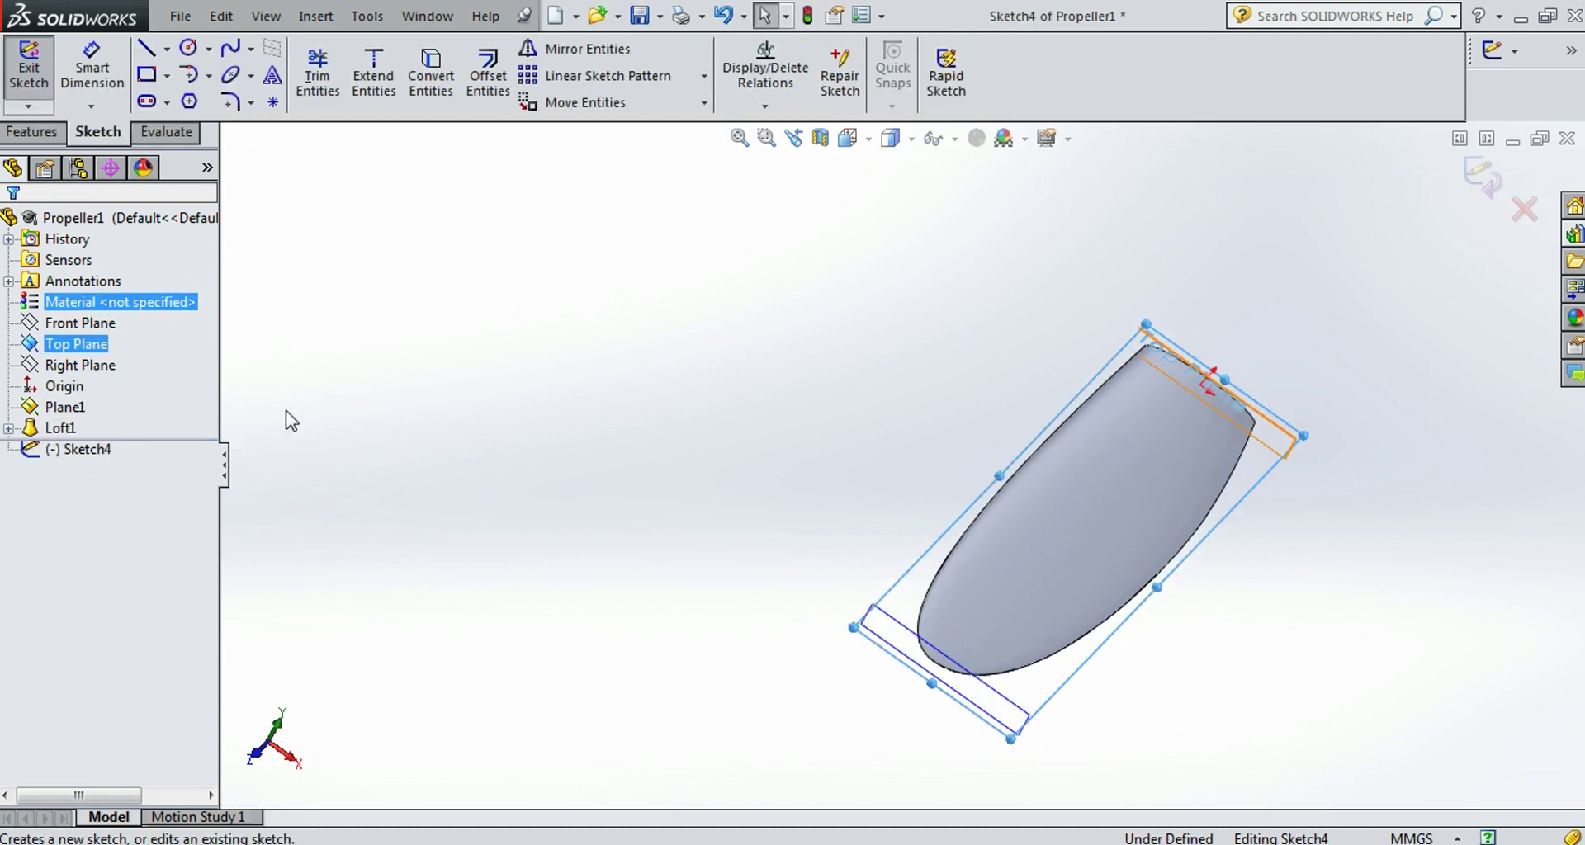
pyautogui.click(857, 142)
pyautogui.click(898, 376)
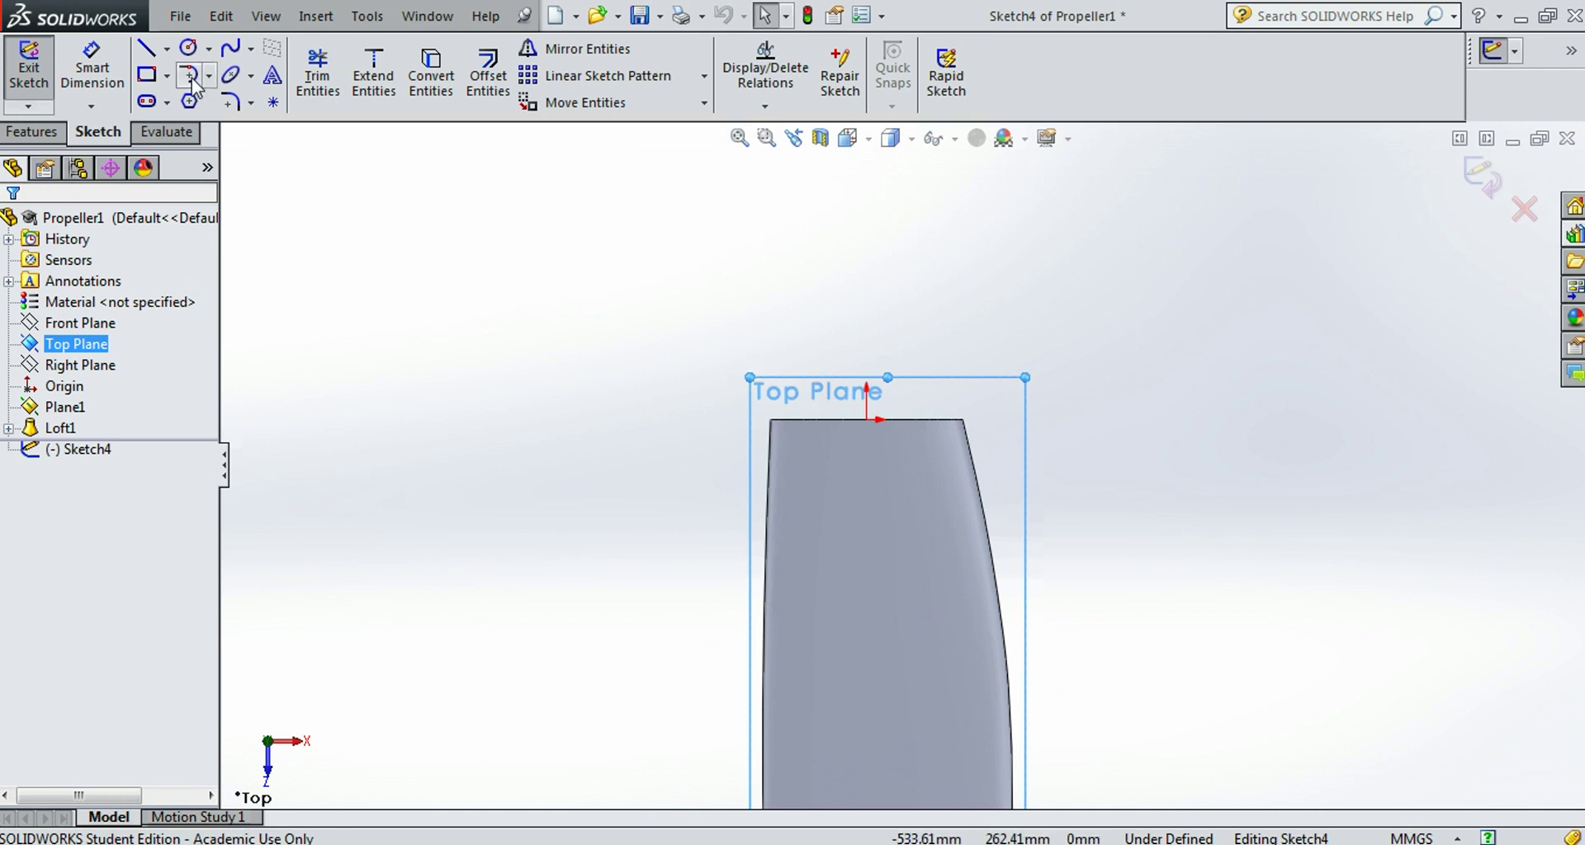
# Step: Draw two concentric hub circles, radii about 119 and 37.5
pyautogui.click(188, 48)
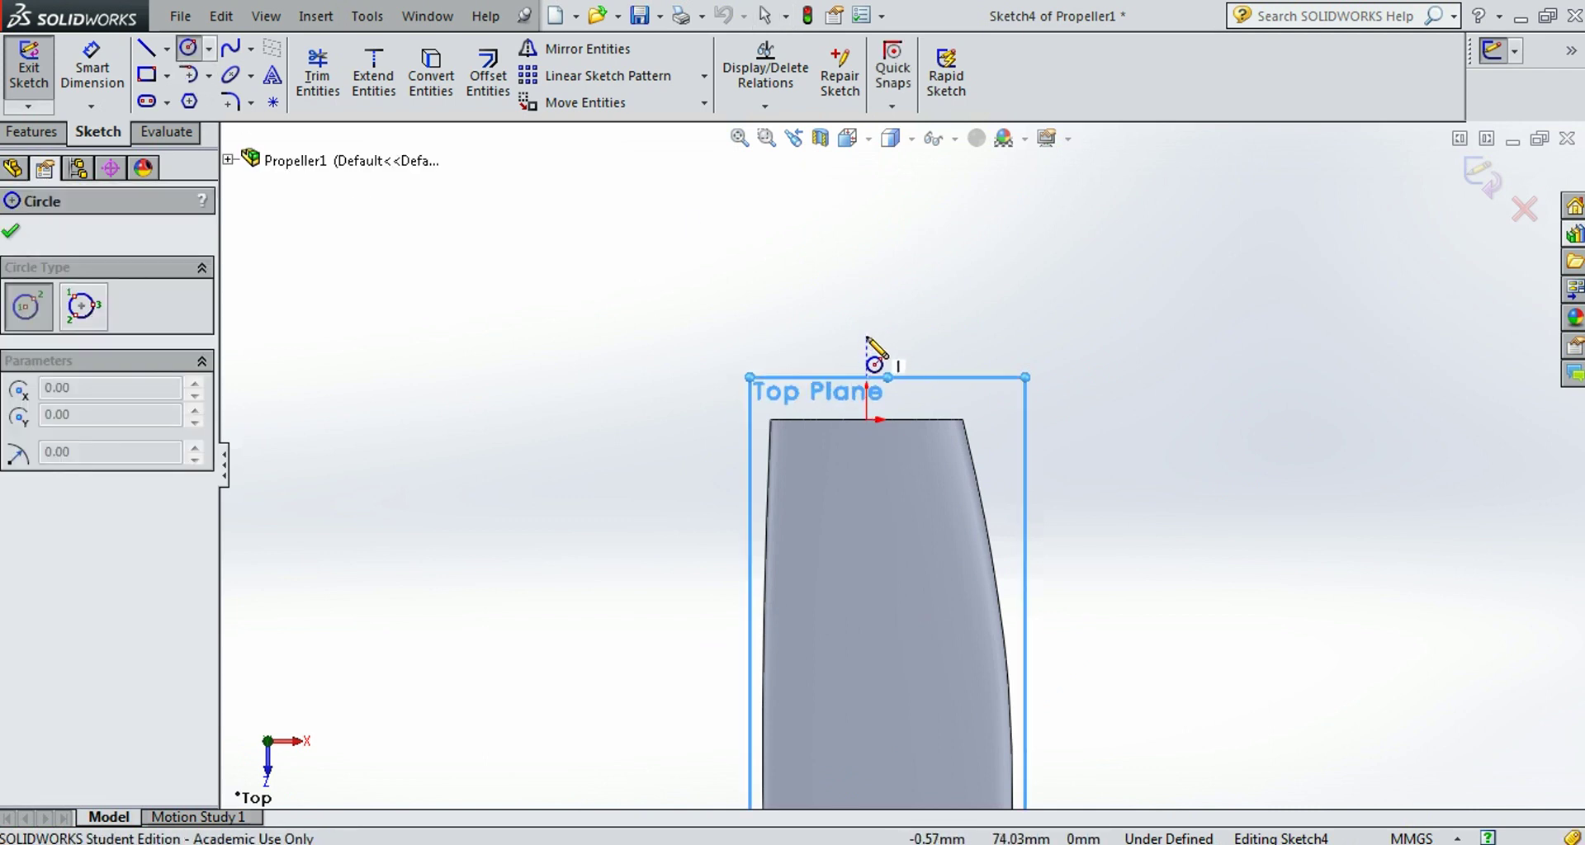
pyautogui.click(866, 335)
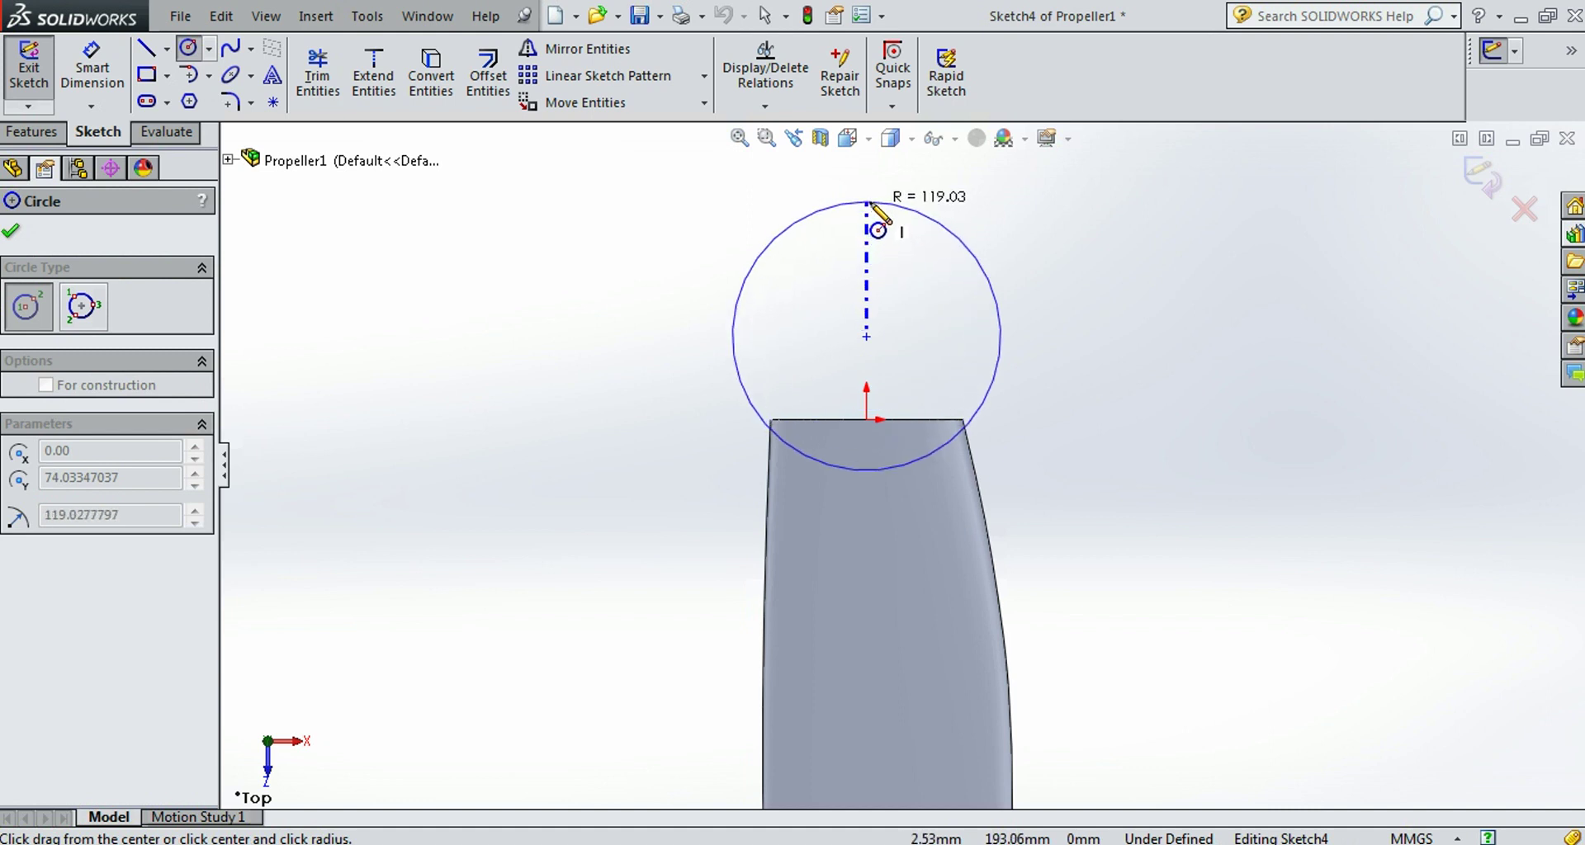
pyautogui.click(868, 203)
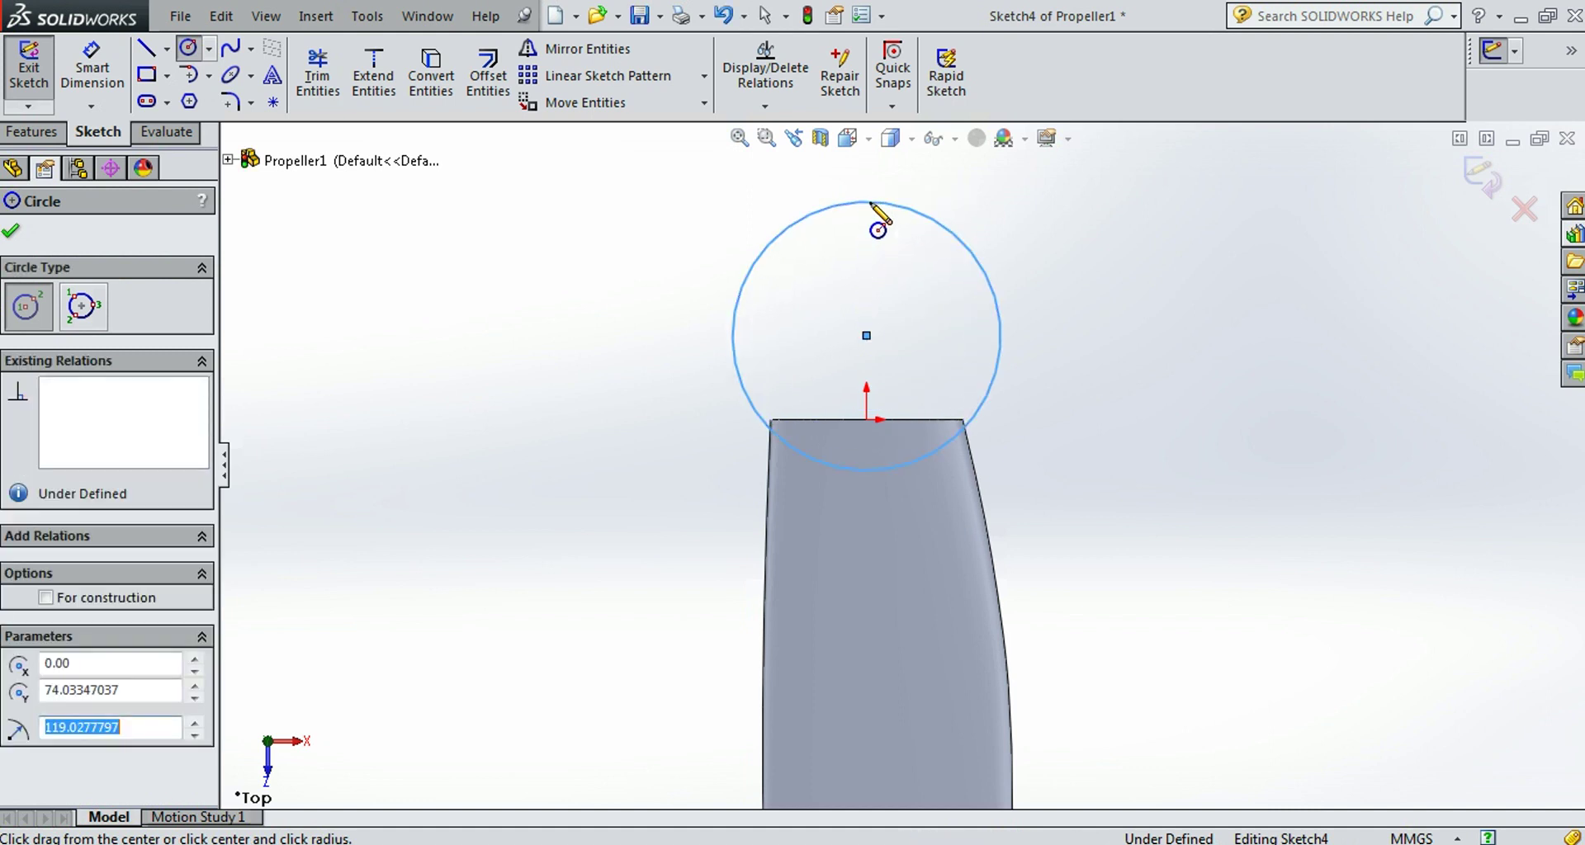
pyautogui.click(866, 336)
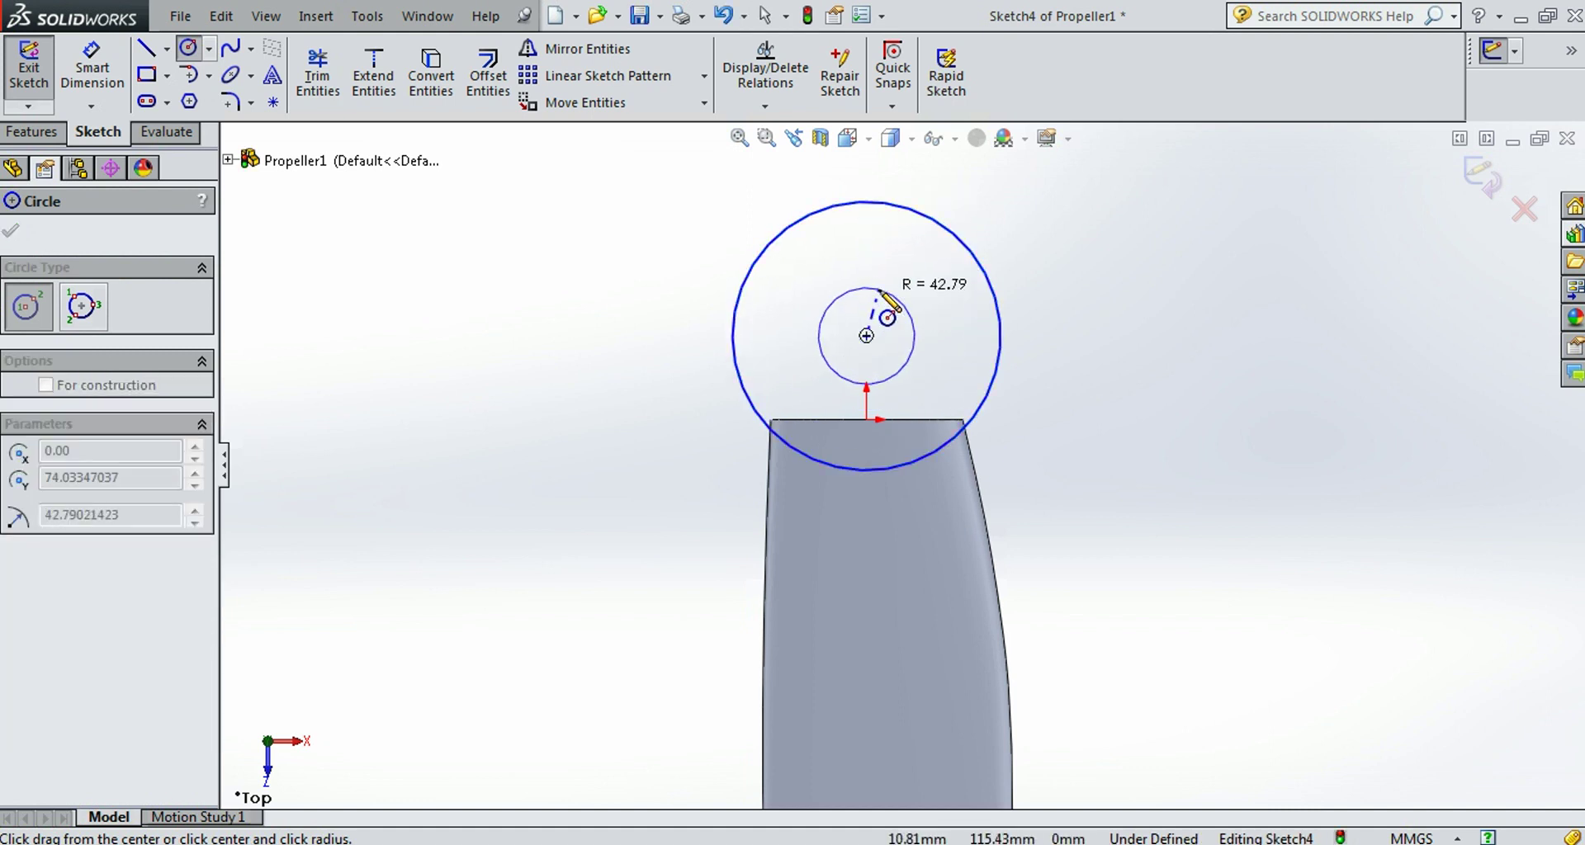
pyautogui.click(879, 295)
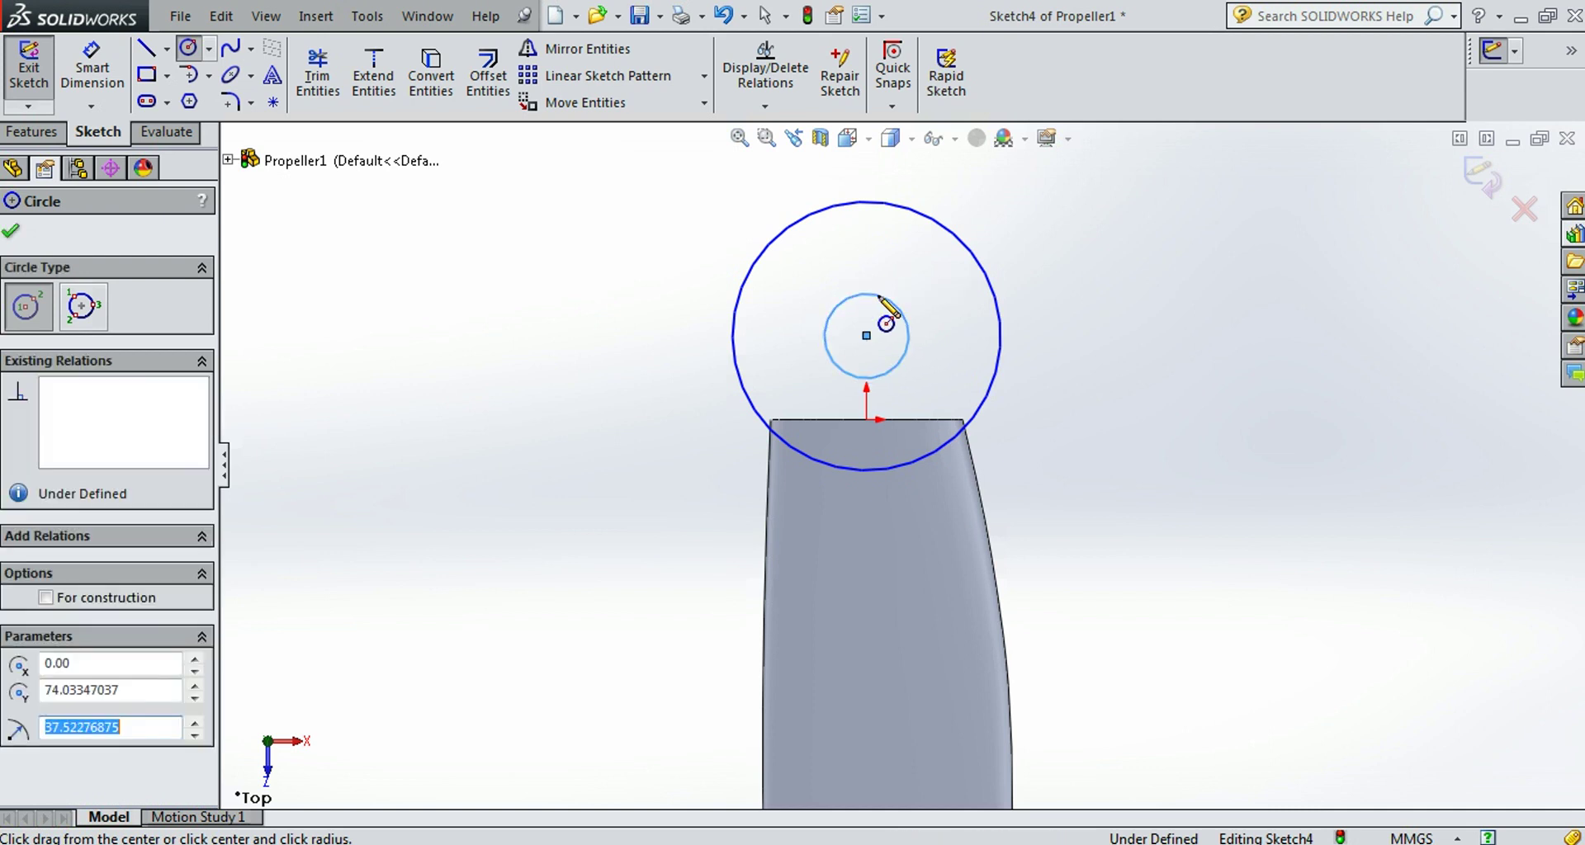
# Step: Extrude the two-circle hub sketch mid-plane to 70 mm as Boss-Extrude1, then view it isometrically
pyautogui.click(31, 132)
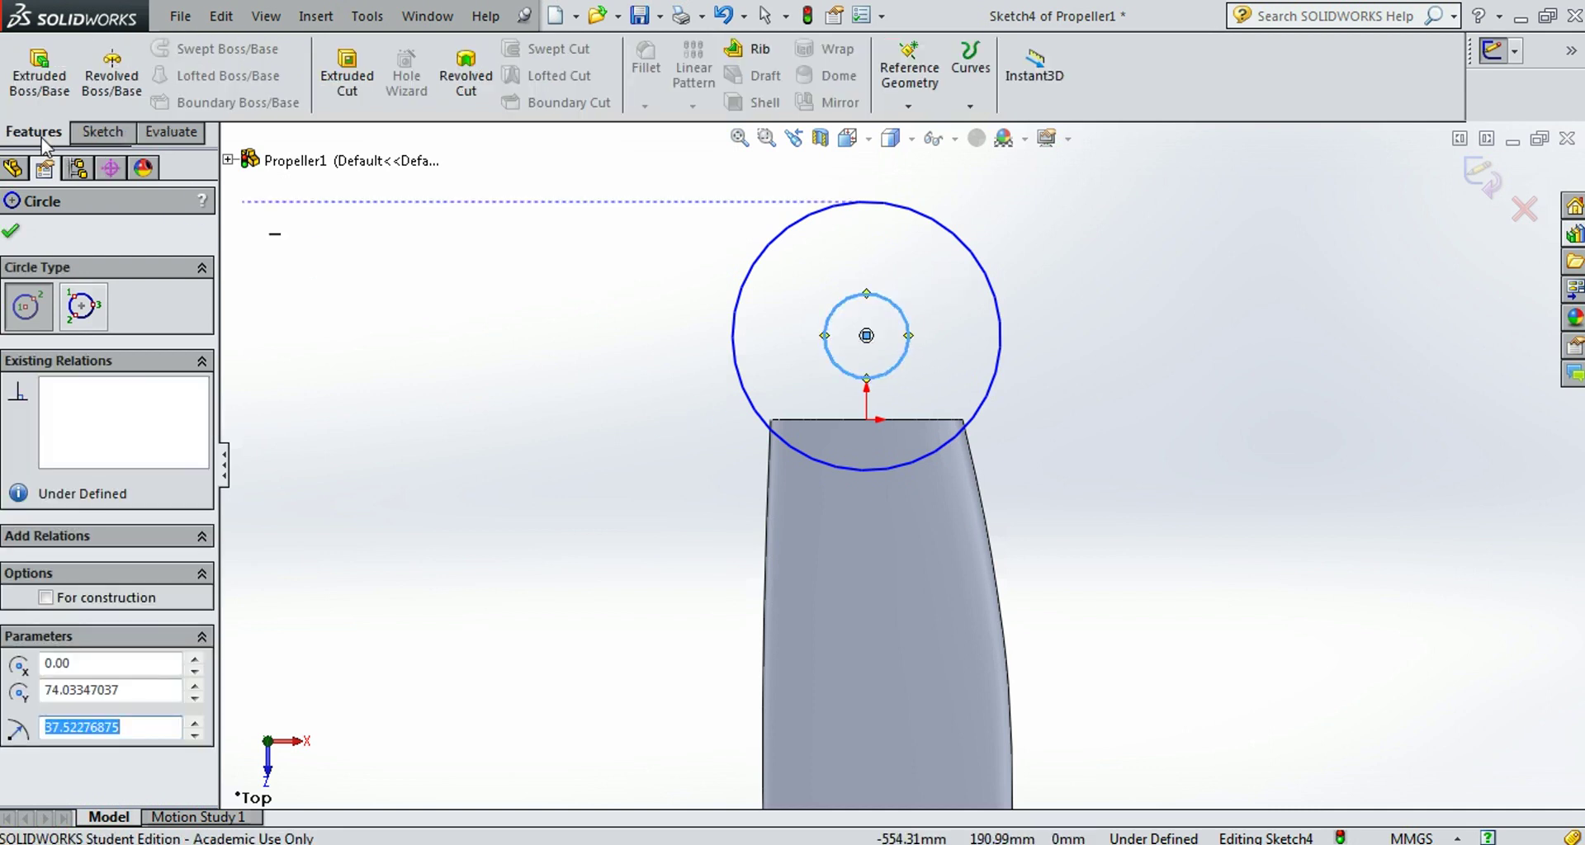
pyautogui.click(43, 95)
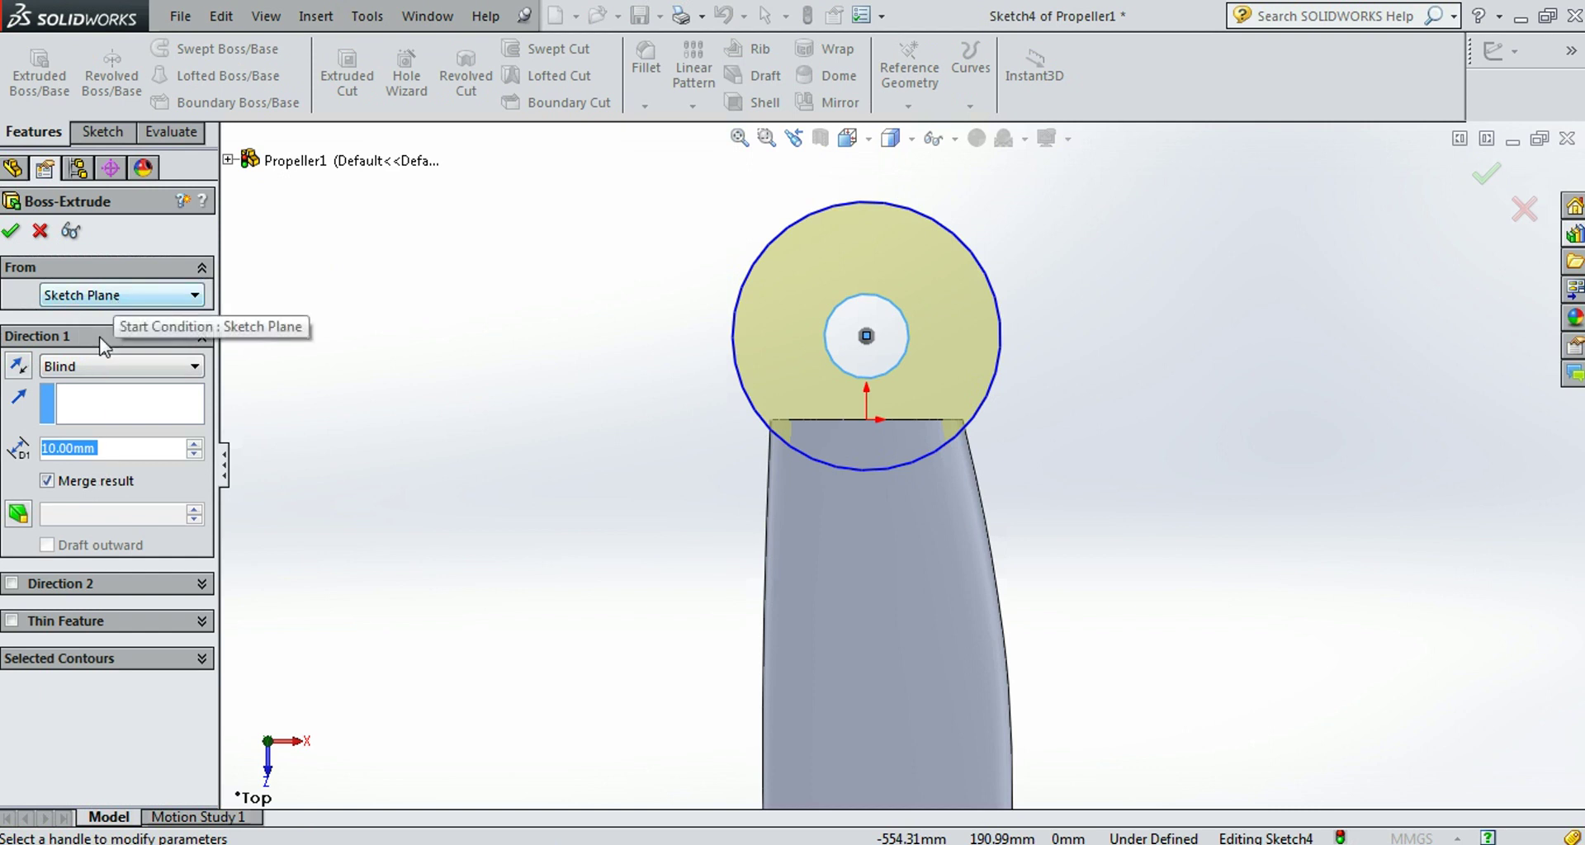
pyautogui.click(102, 366)
pyautogui.click(91, 486)
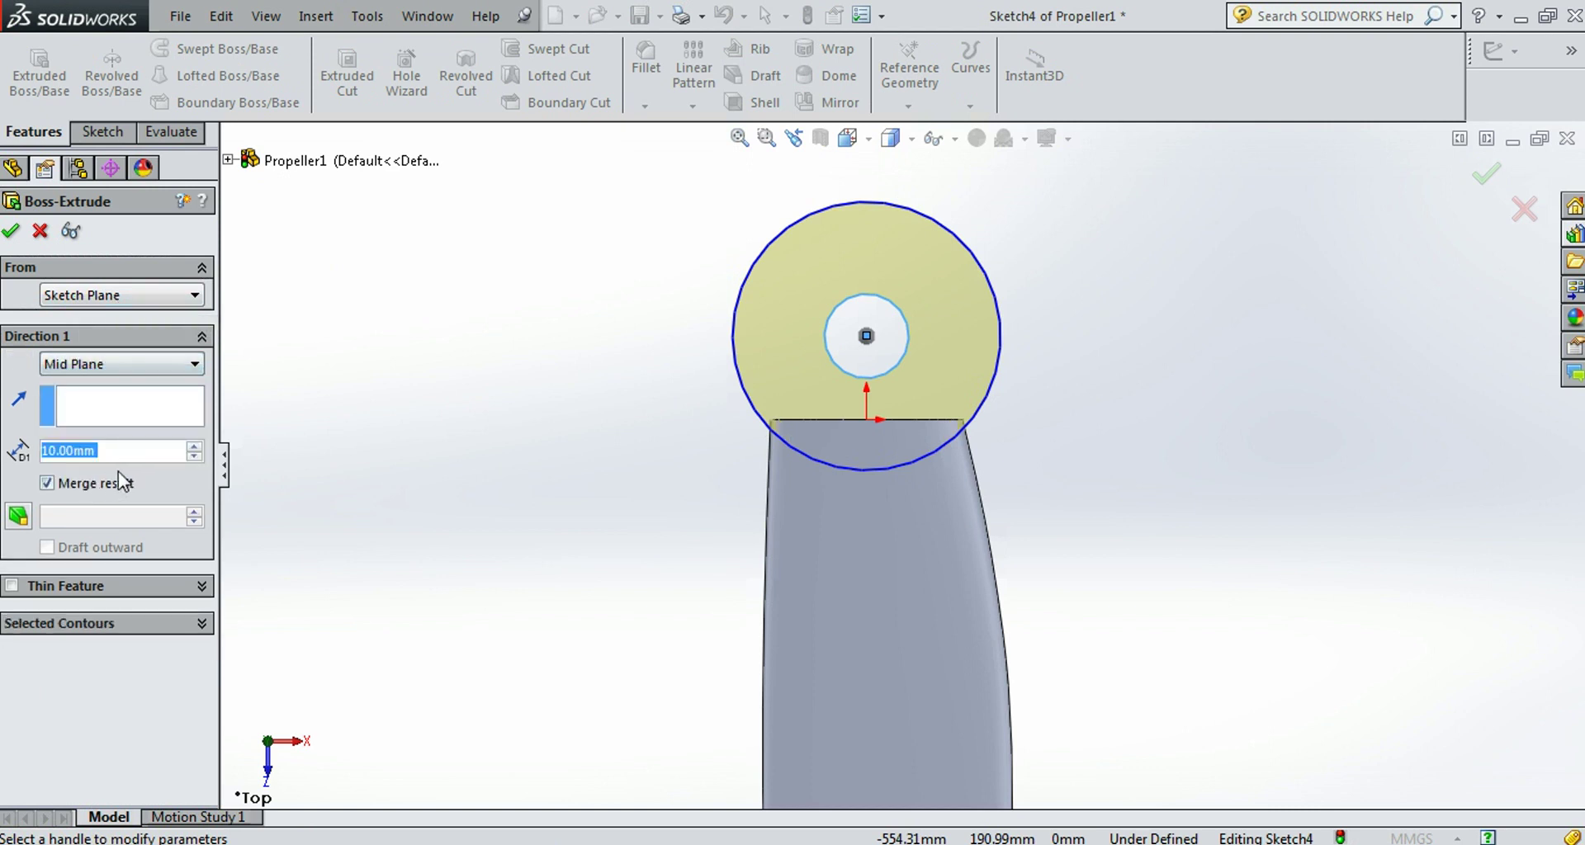
pyautogui.moveTo(499, 538)
pyautogui.mouseDown(button='middle')
pyautogui.moveTo(377, 219)
pyautogui.moveTo(342, 313)
pyautogui.mouseUp(button='middle')
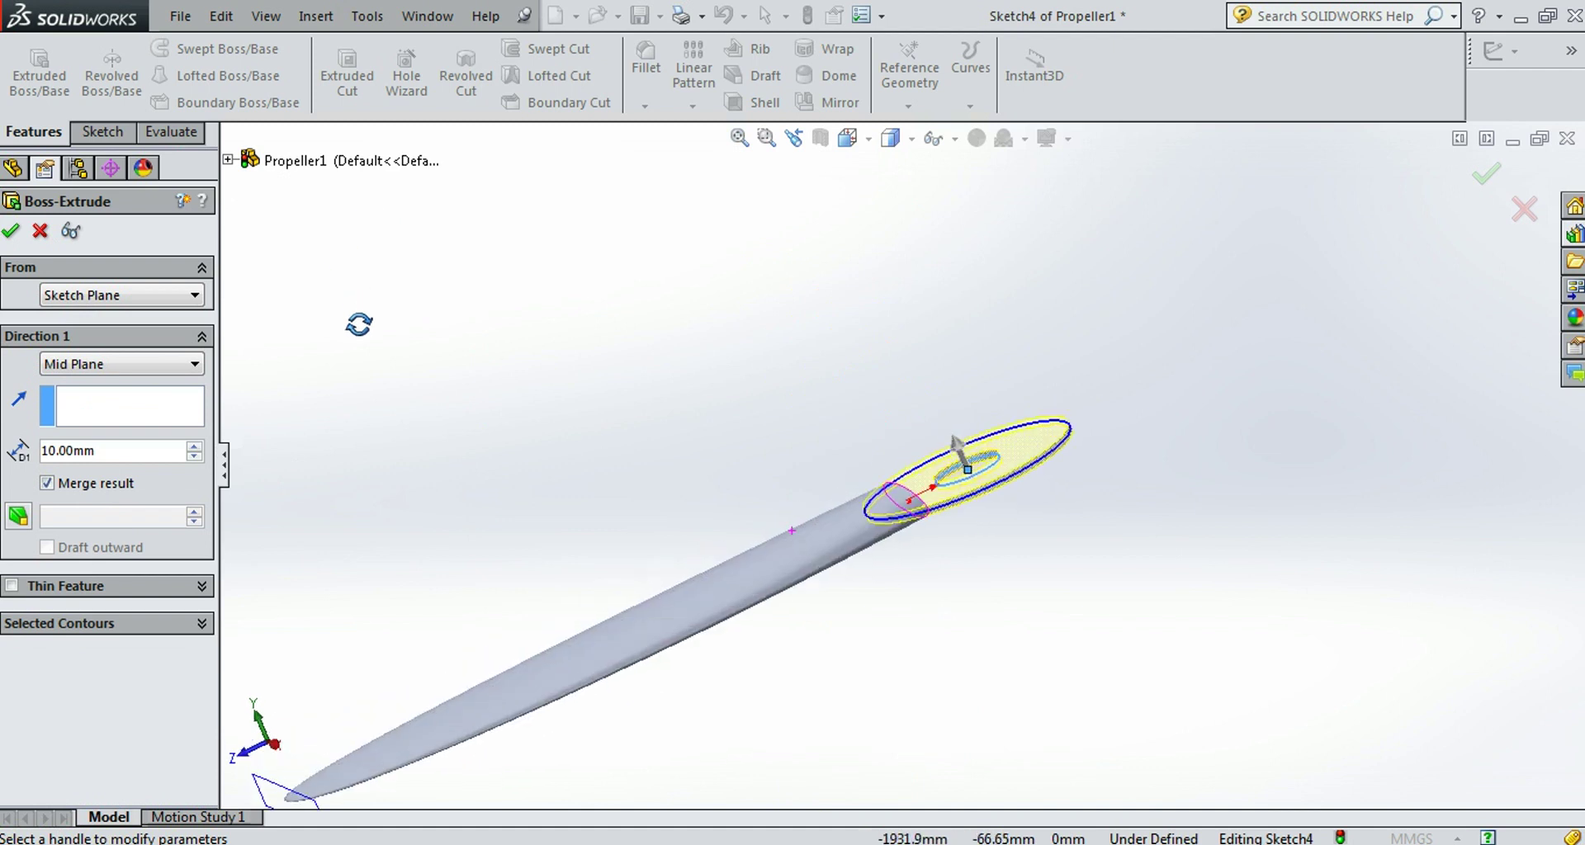
pyautogui.click(195, 446)
pyautogui.click(195, 446)
pyautogui.click(195, 446)
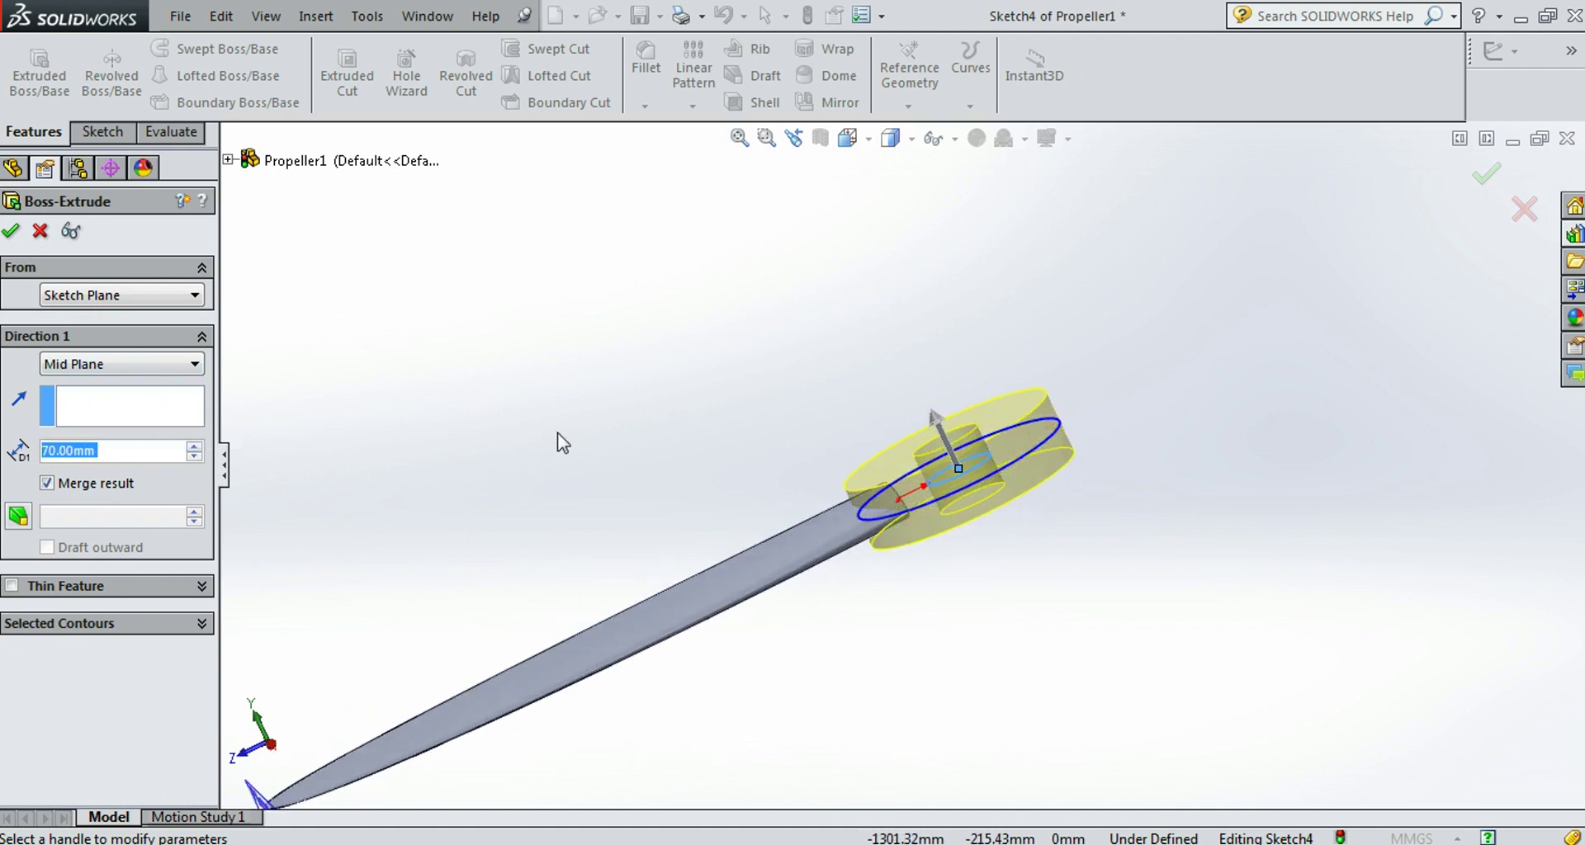
pyautogui.click(12, 231)
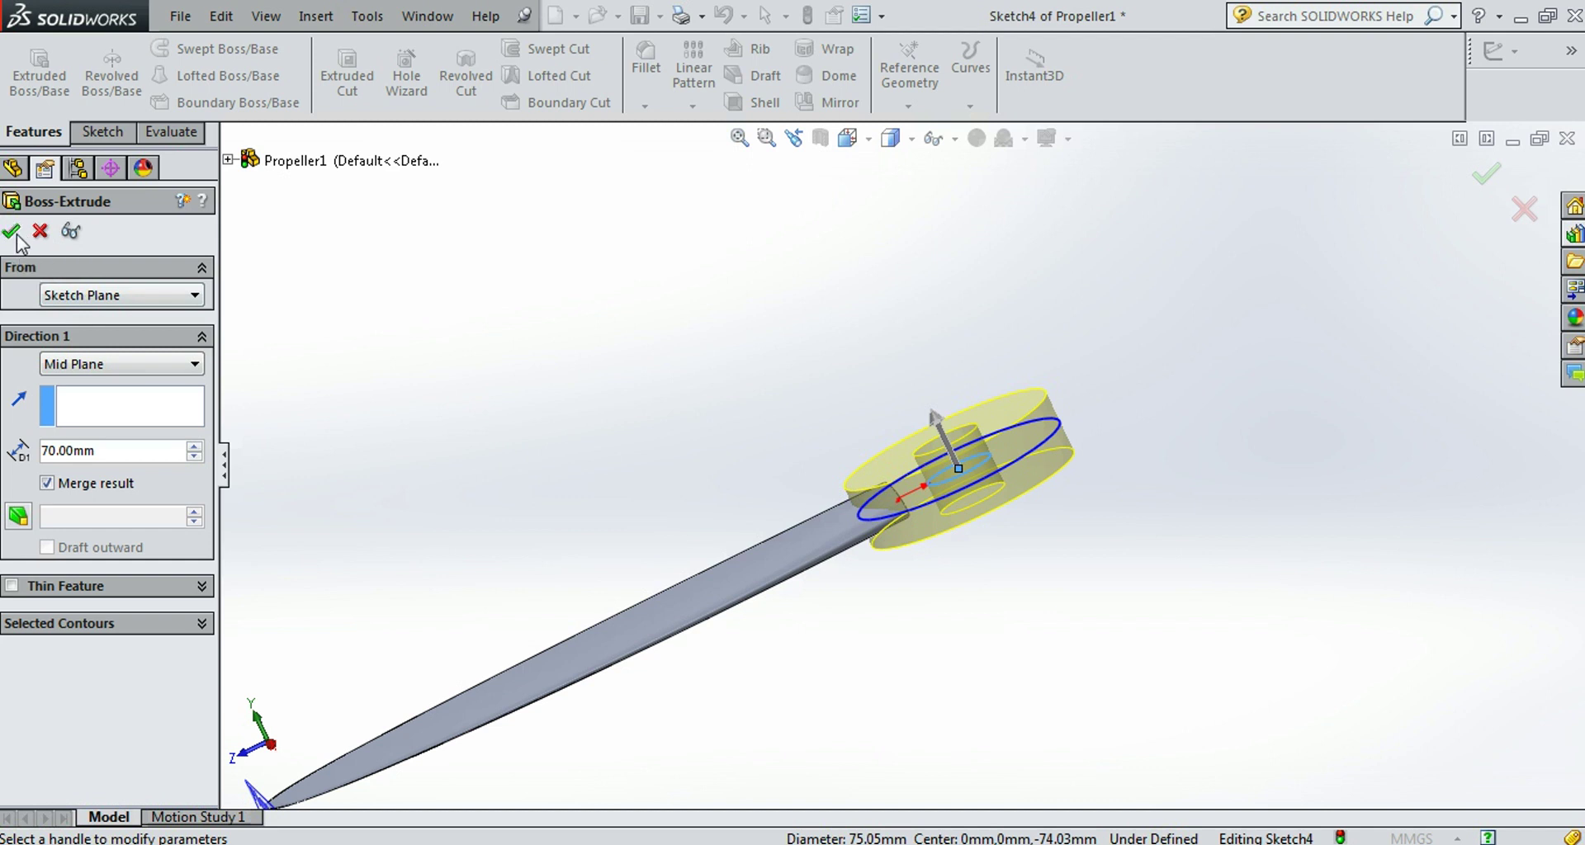
pyautogui.moveTo(374, 444); pyautogui.dragTo(420, 474, button='middle')
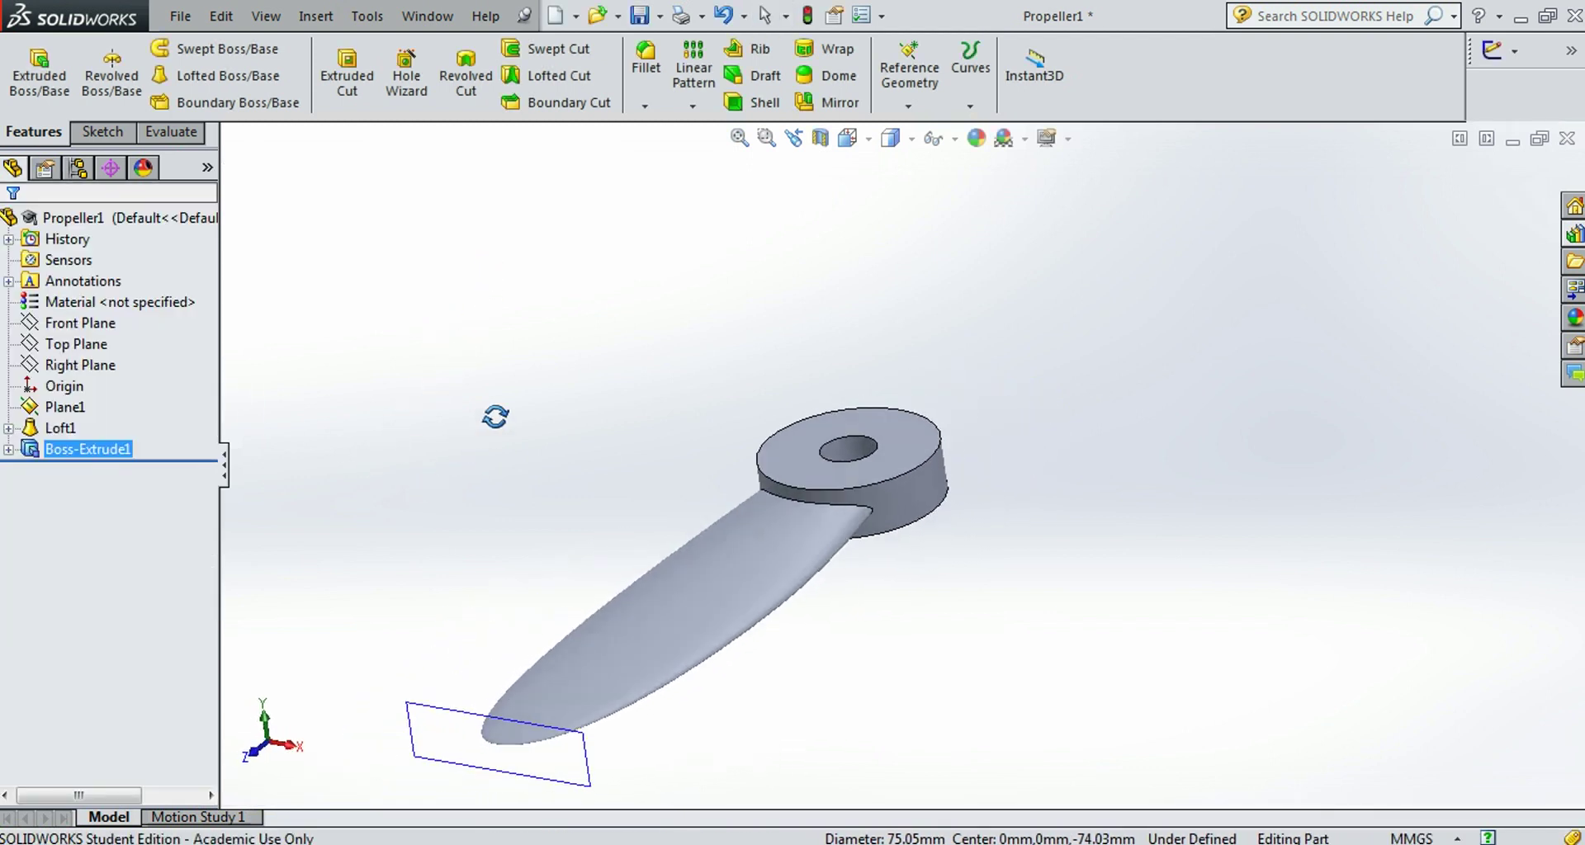
pyautogui.moveTo(420, 474); pyautogui.dragTo(460, 375, button='middle')
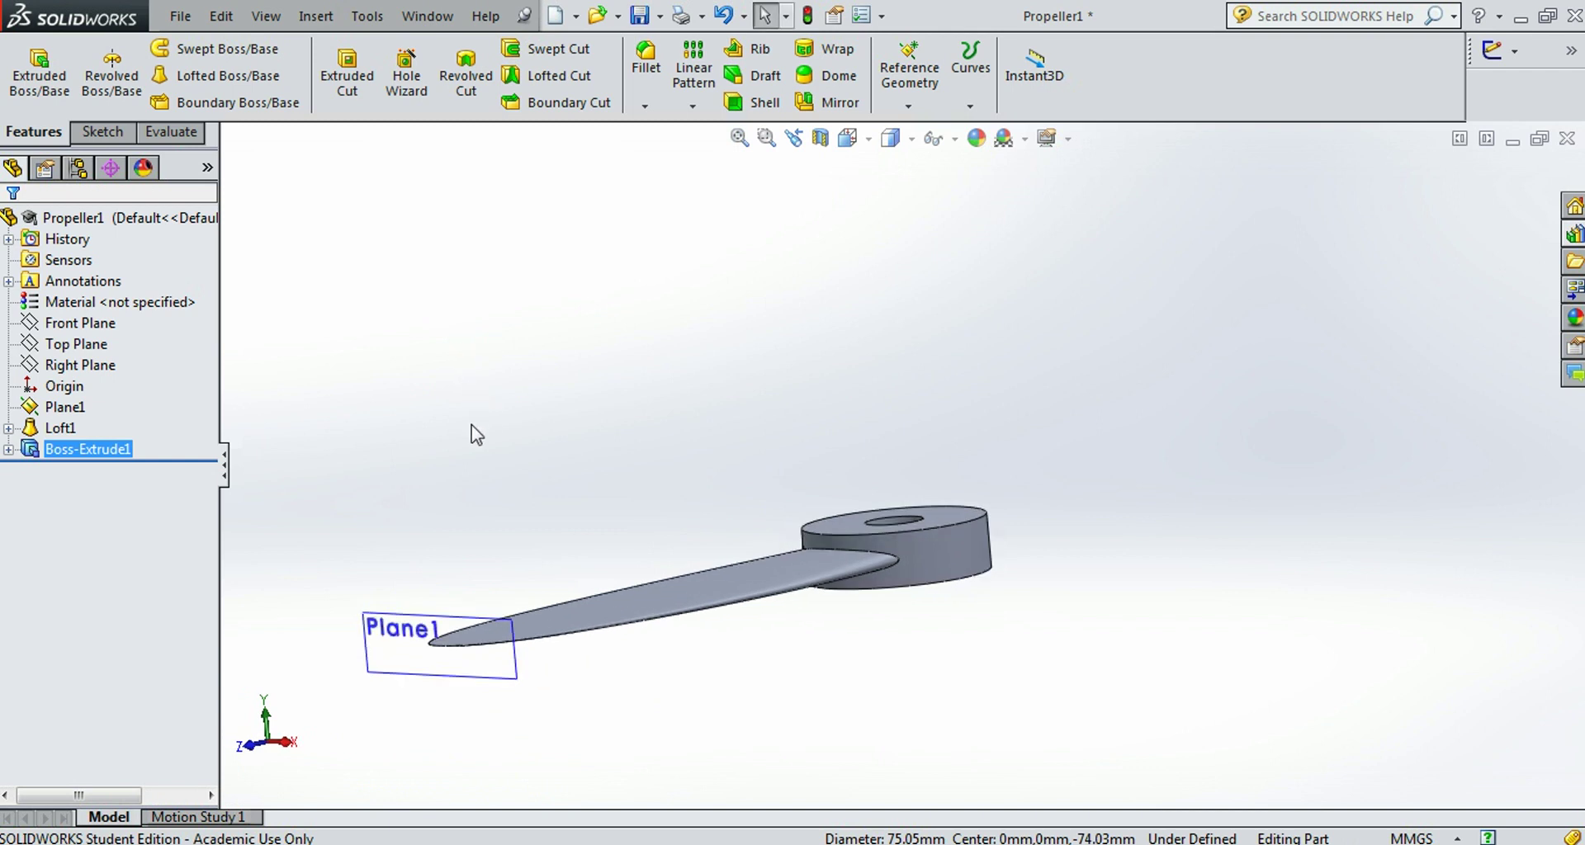
pyautogui.hotkey('ctrl', '7')
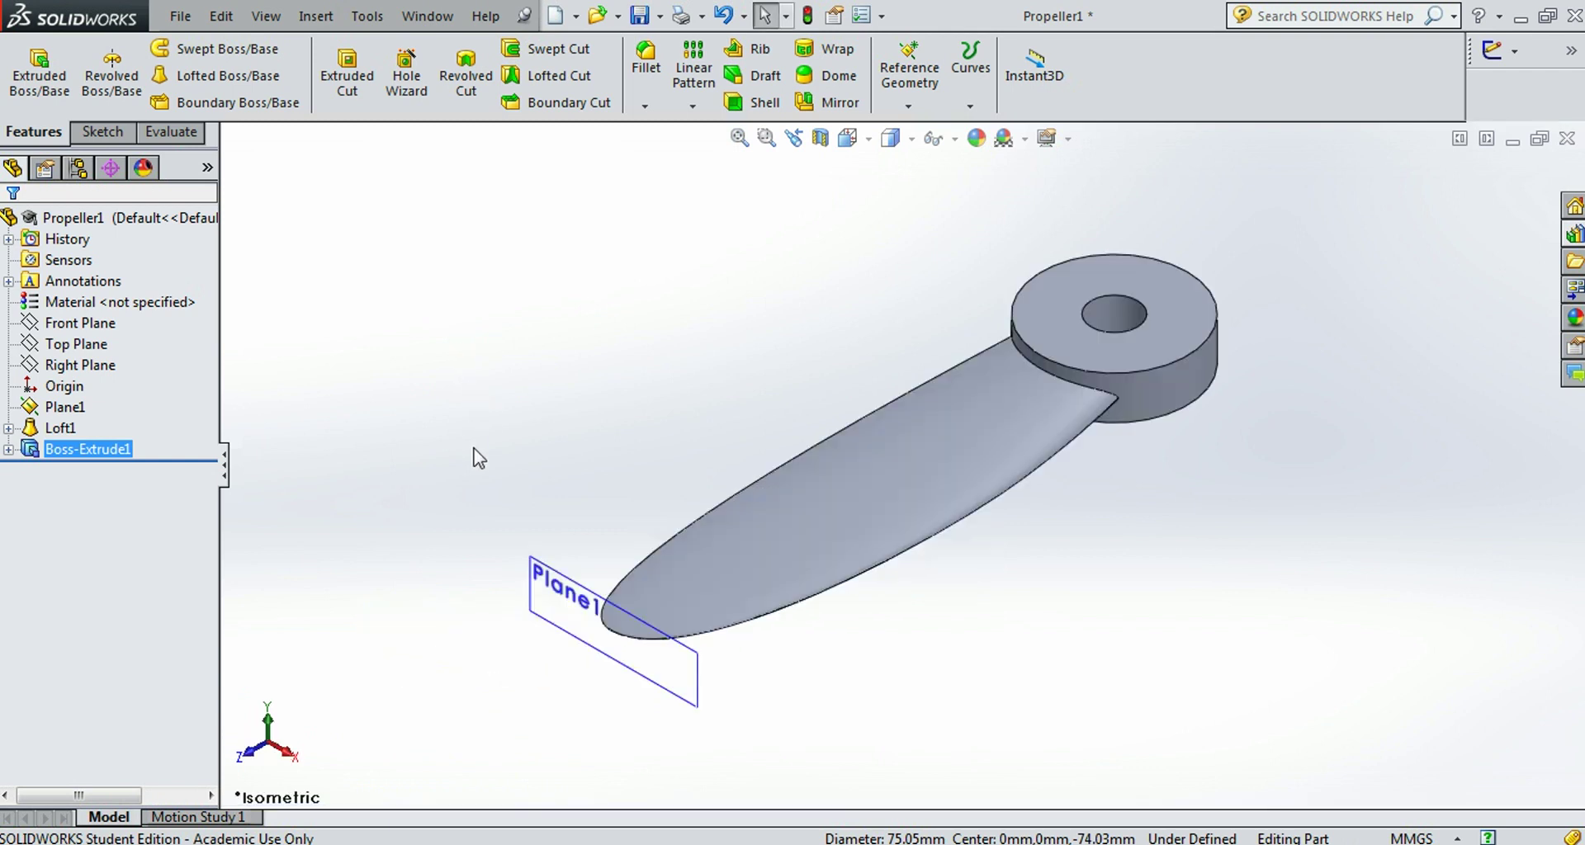
# Step: Round the blade-to-hub edge with a 10 mm fillet and save the part
pyautogui.click(645, 105)
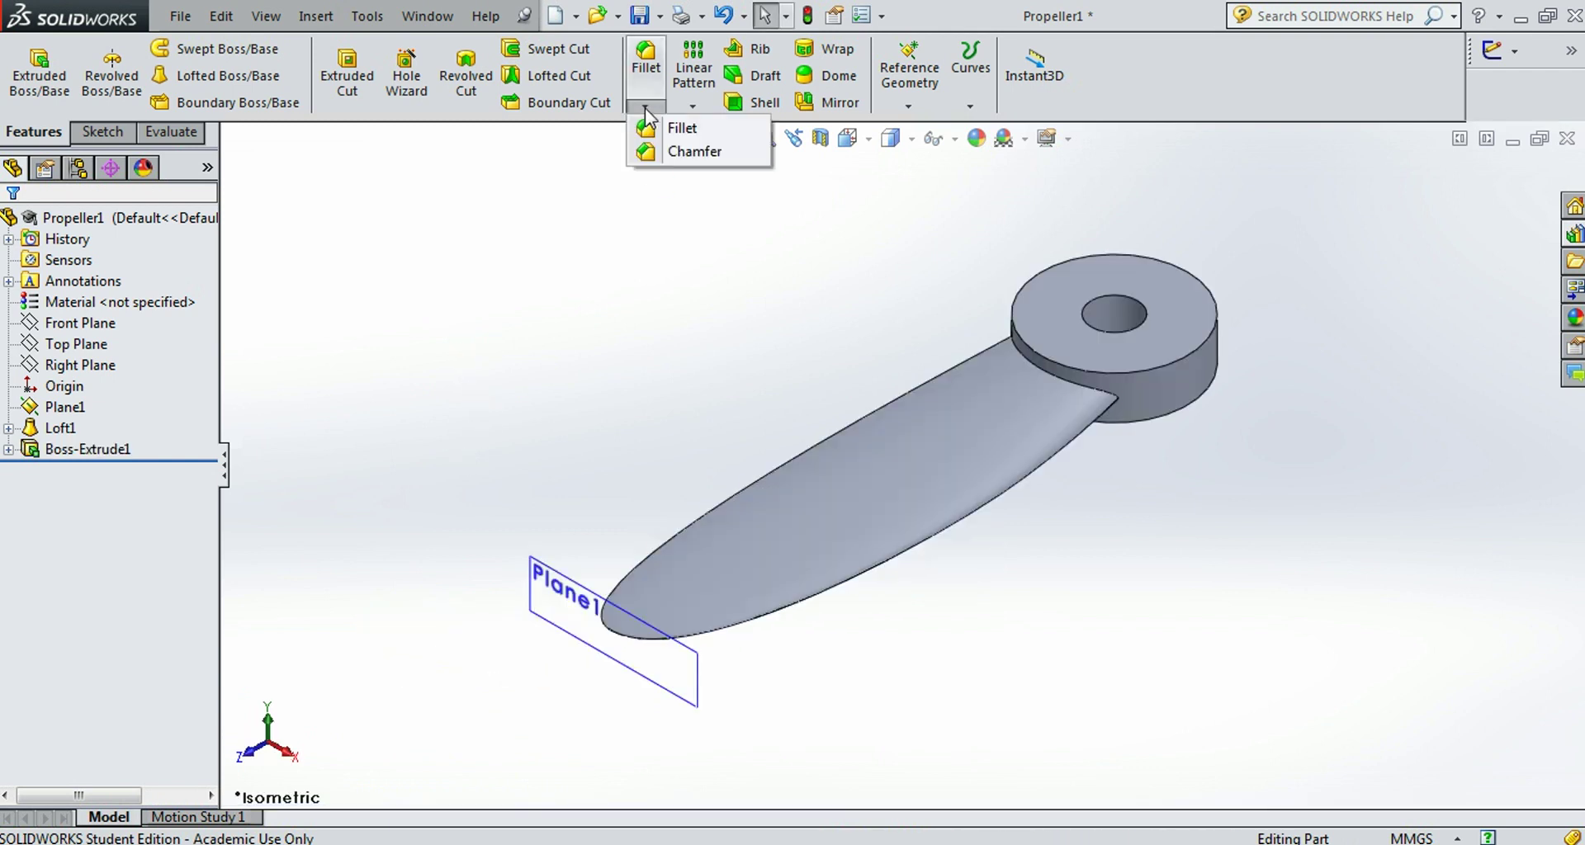
pyautogui.click(668, 131)
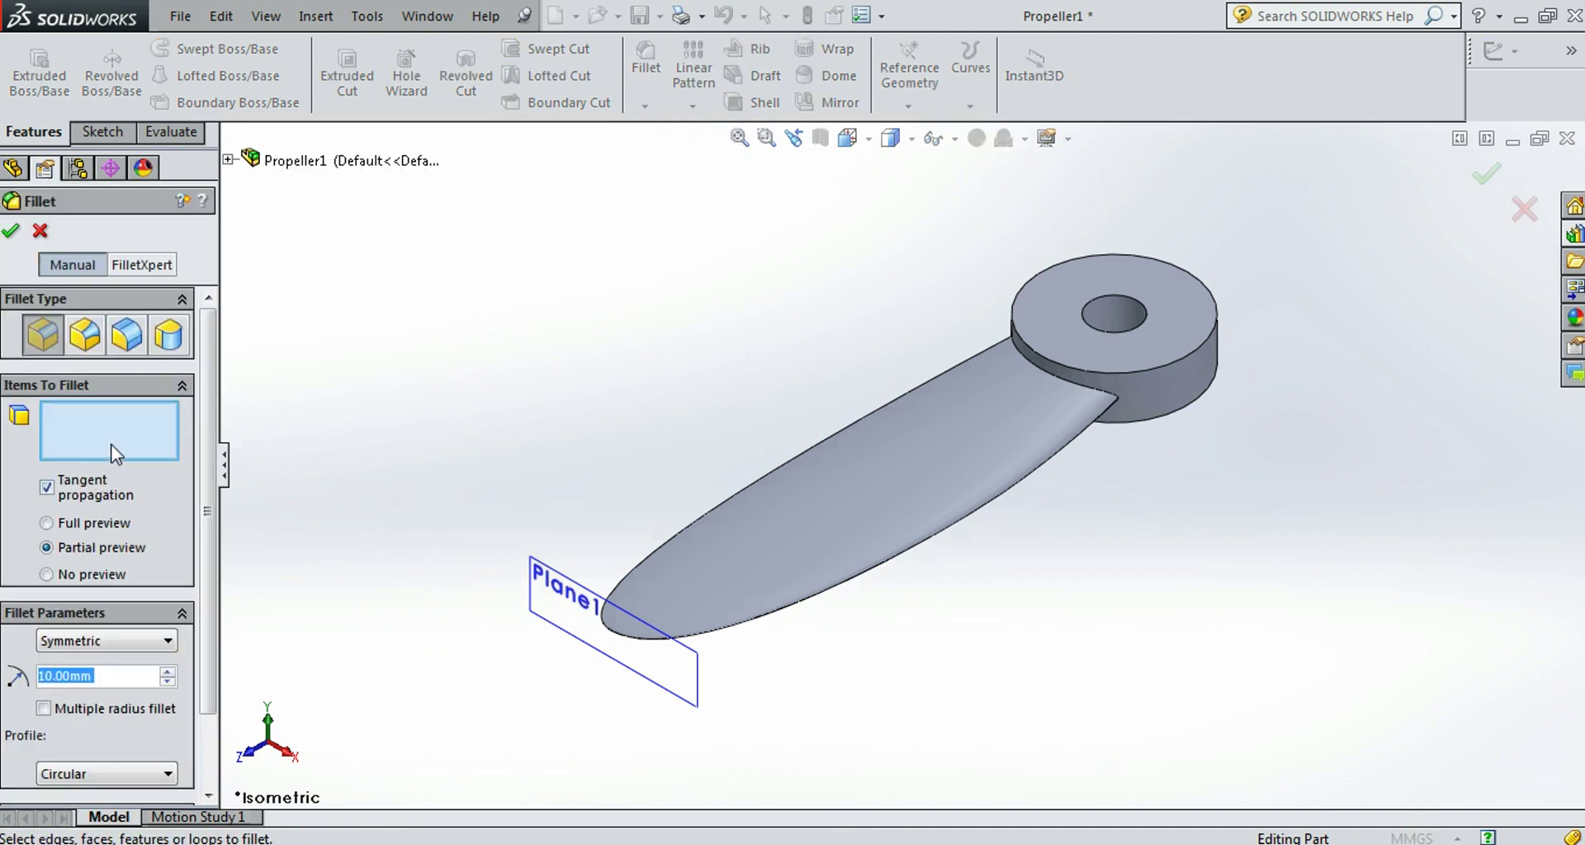
pyautogui.click(1098, 396)
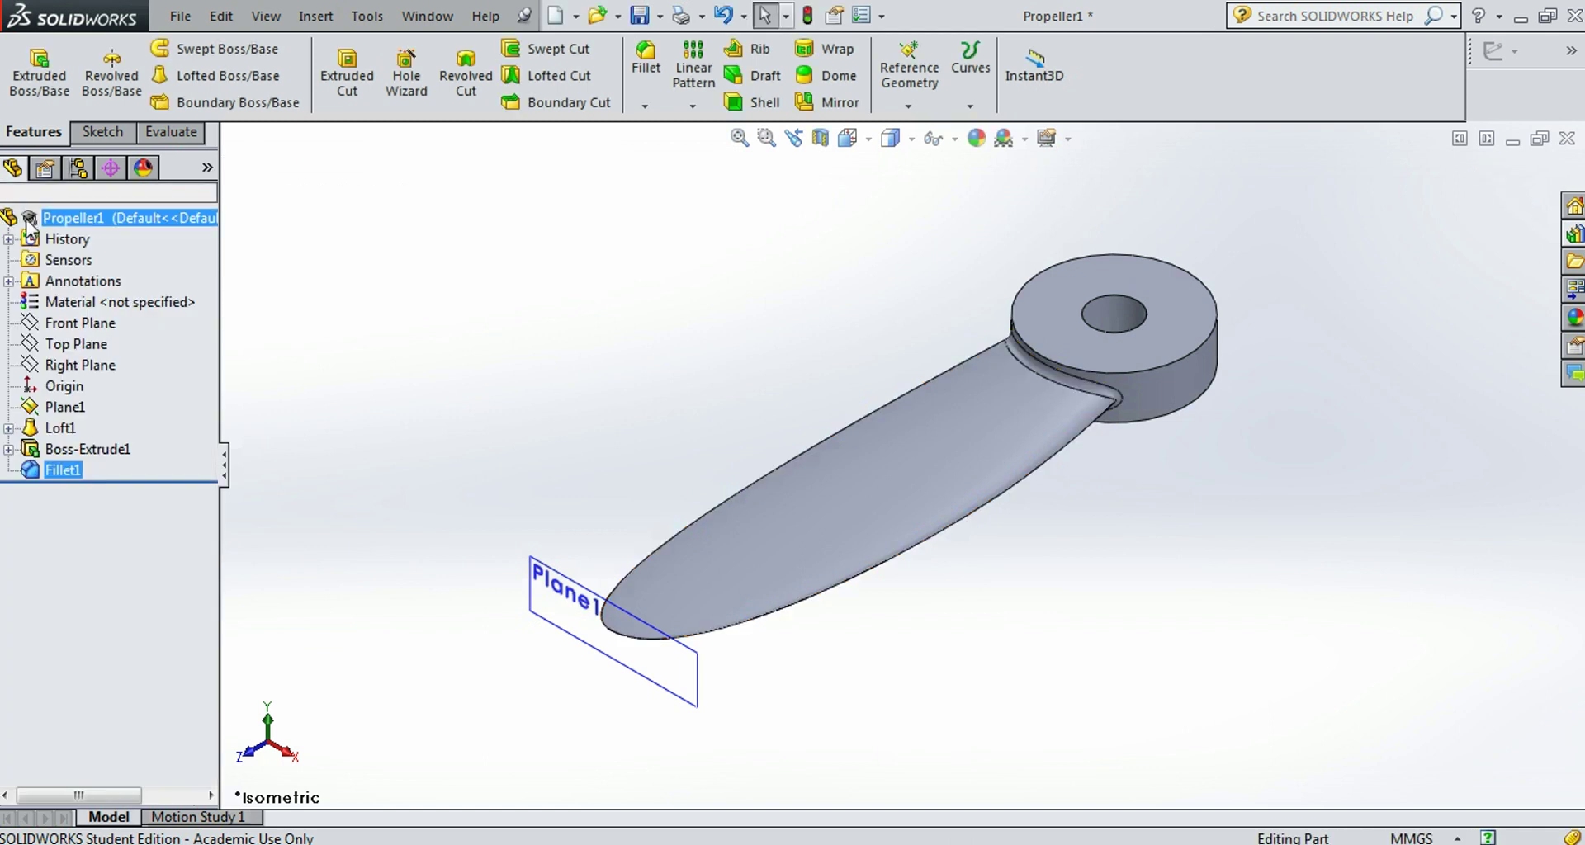
pyautogui.moveTo(1160, 345)
pyautogui.mouseDown(button='middle')
pyautogui.moveTo(1141, 285)
pyautogui.moveTo(1092, 444)
pyautogui.mouseUp(button='middle')
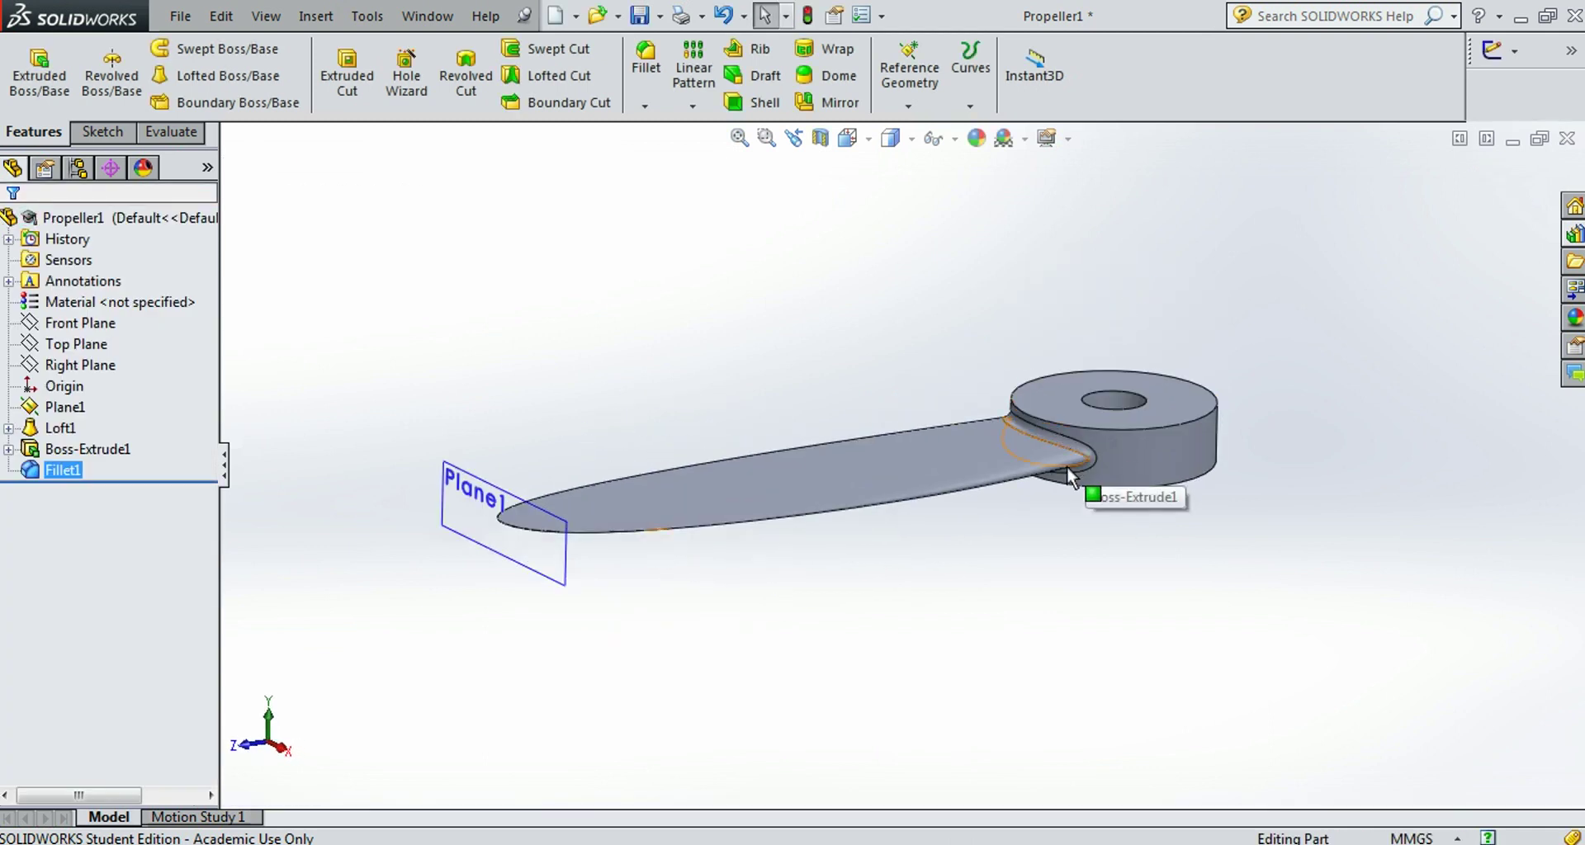
pyautogui.scroll(-2, 1067, 467)
pyautogui.scroll(-2, 1035, 404)
pyautogui.scroll(-2, 1068, 495)
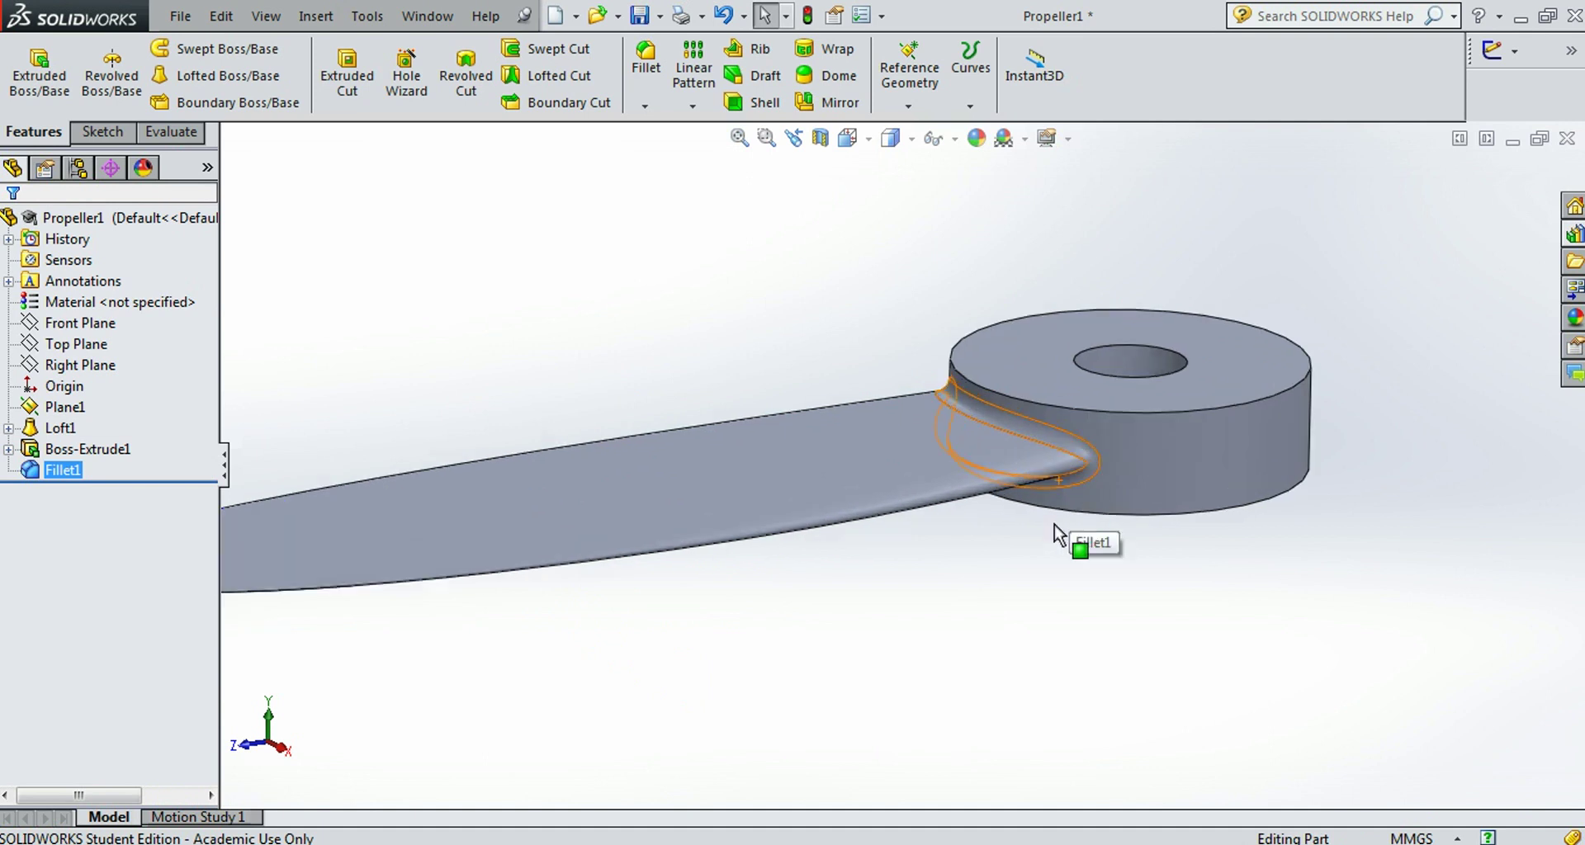
pyautogui.hotkey('ctrl', '7')
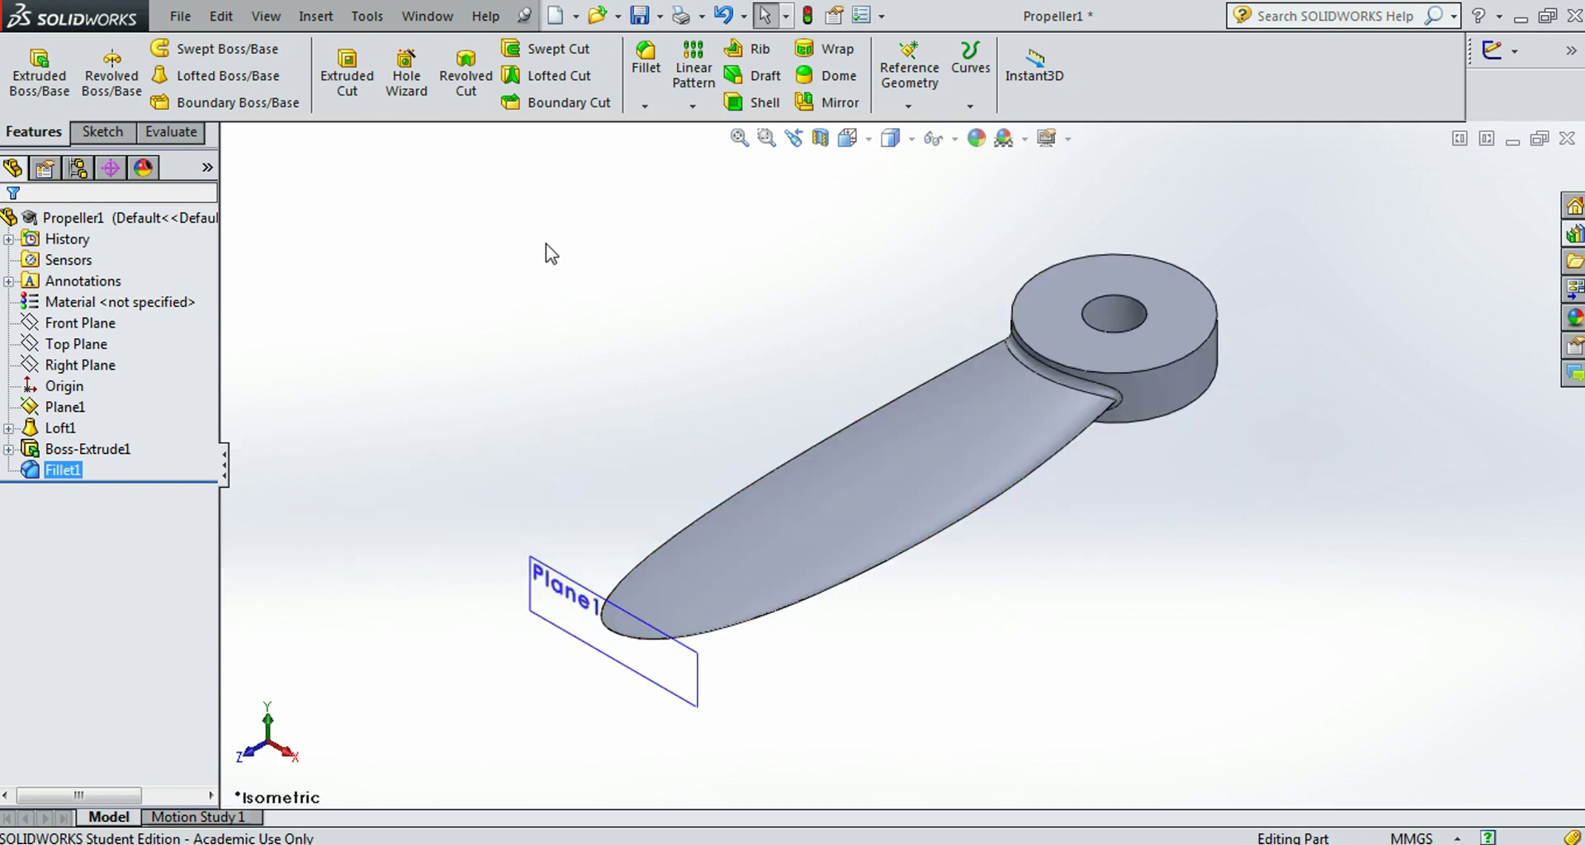
pyautogui.hotkey('ctrl', 's')
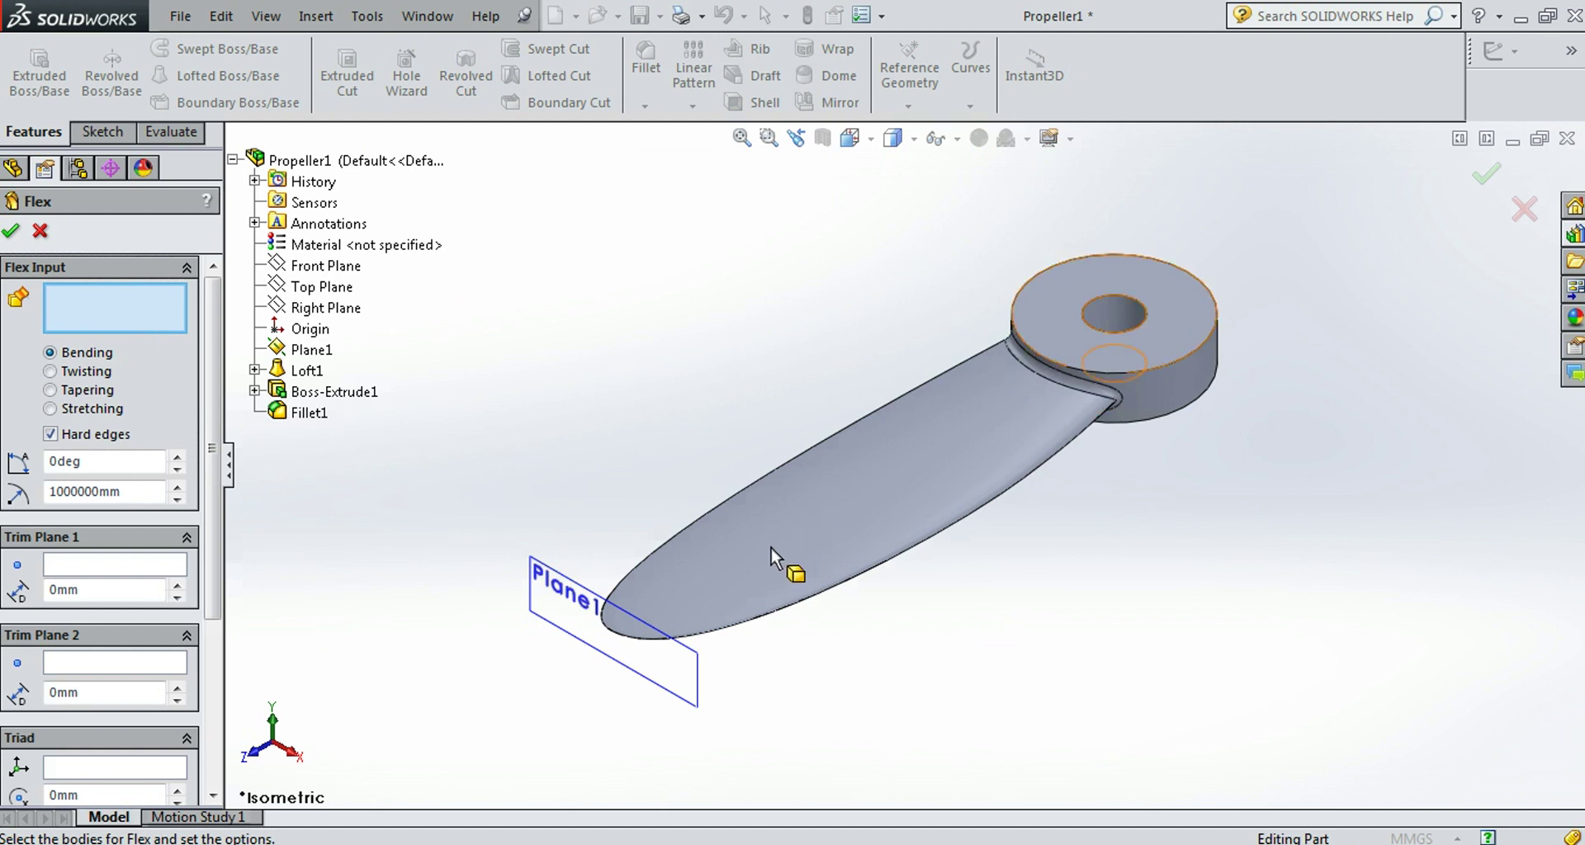
# Step: Flex the propeller body in Twisting mode with Trim Plane 1 at the blade root
pyautogui.click(733, 489)
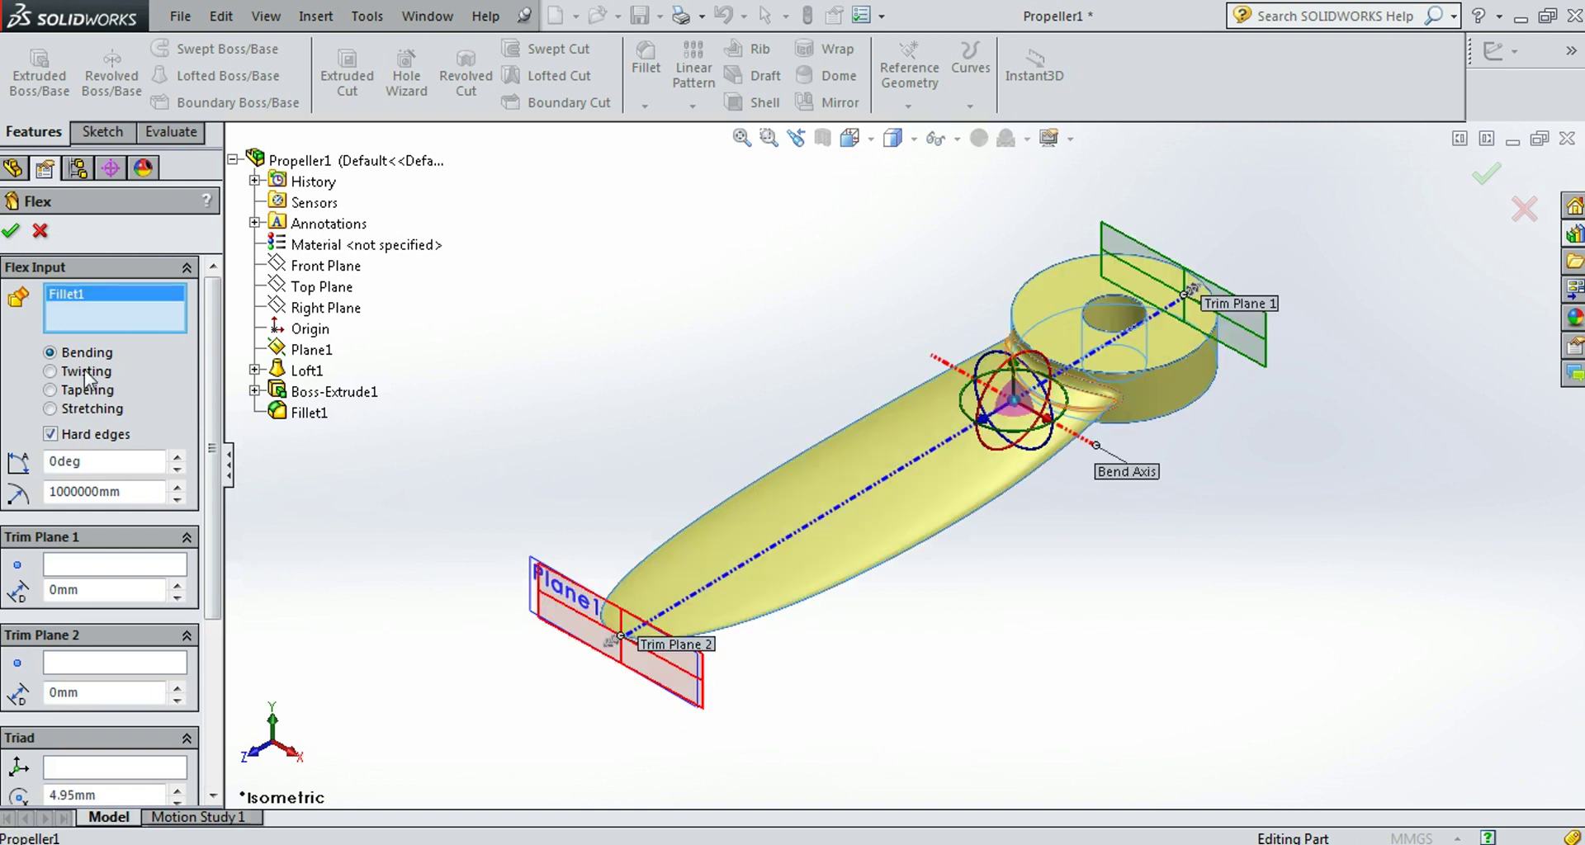
pyautogui.click(51, 372)
pyautogui.moveTo(618, 370)
pyautogui.mouseDown(button='middle')
pyautogui.moveTo(665, 441)
pyautogui.moveTo(673, 492)
pyautogui.mouseUp(button='middle')
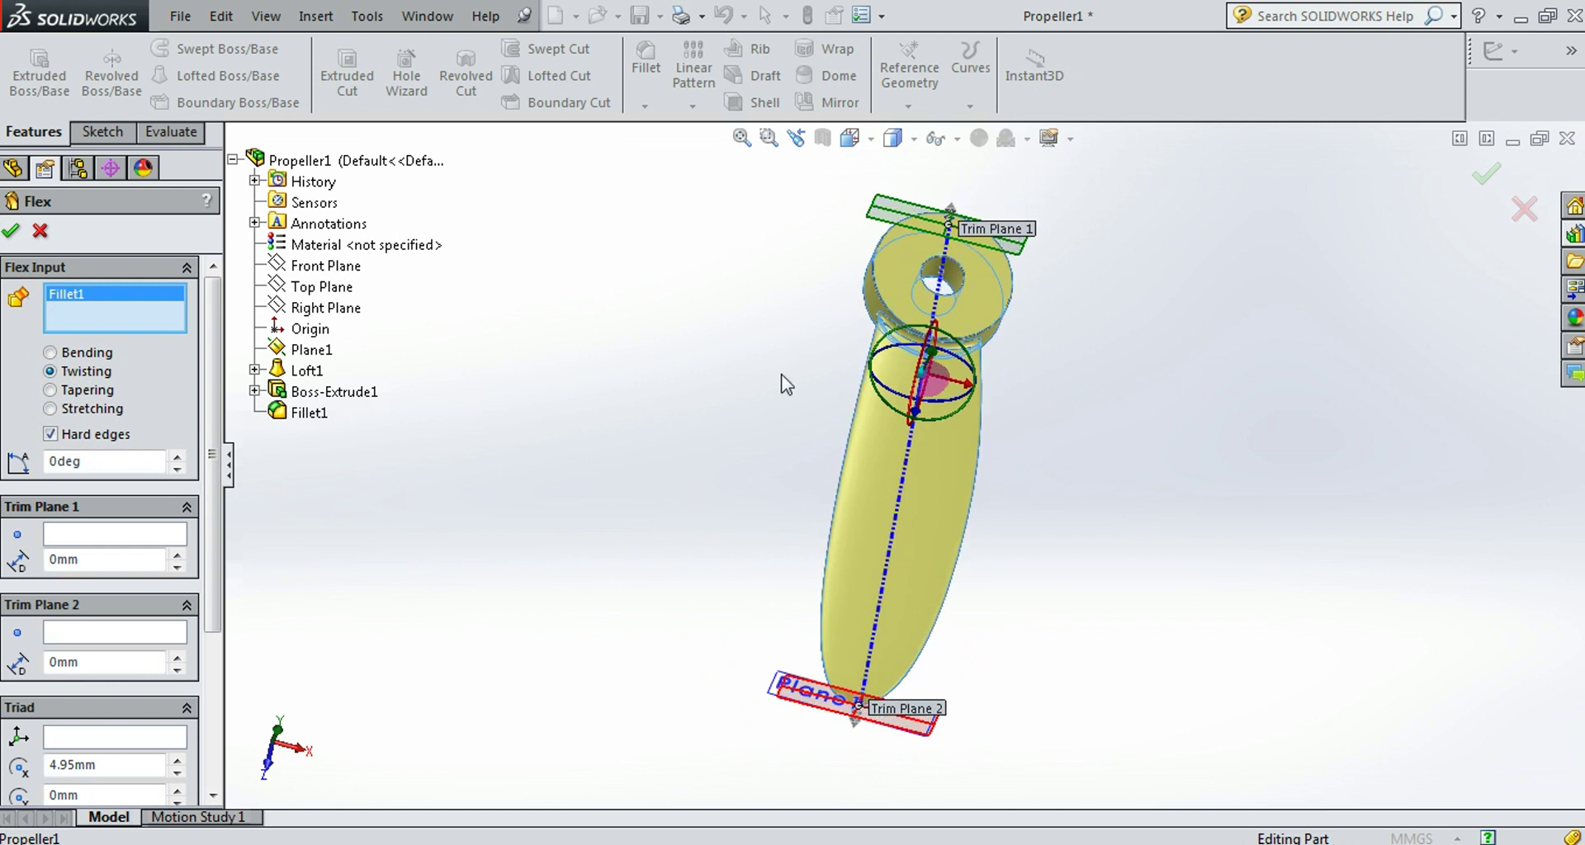
pyautogui.scroll(-3, 941, 281)
pyautogui.moveTo(972, 225); pyautogui.dragTo(925, 491)
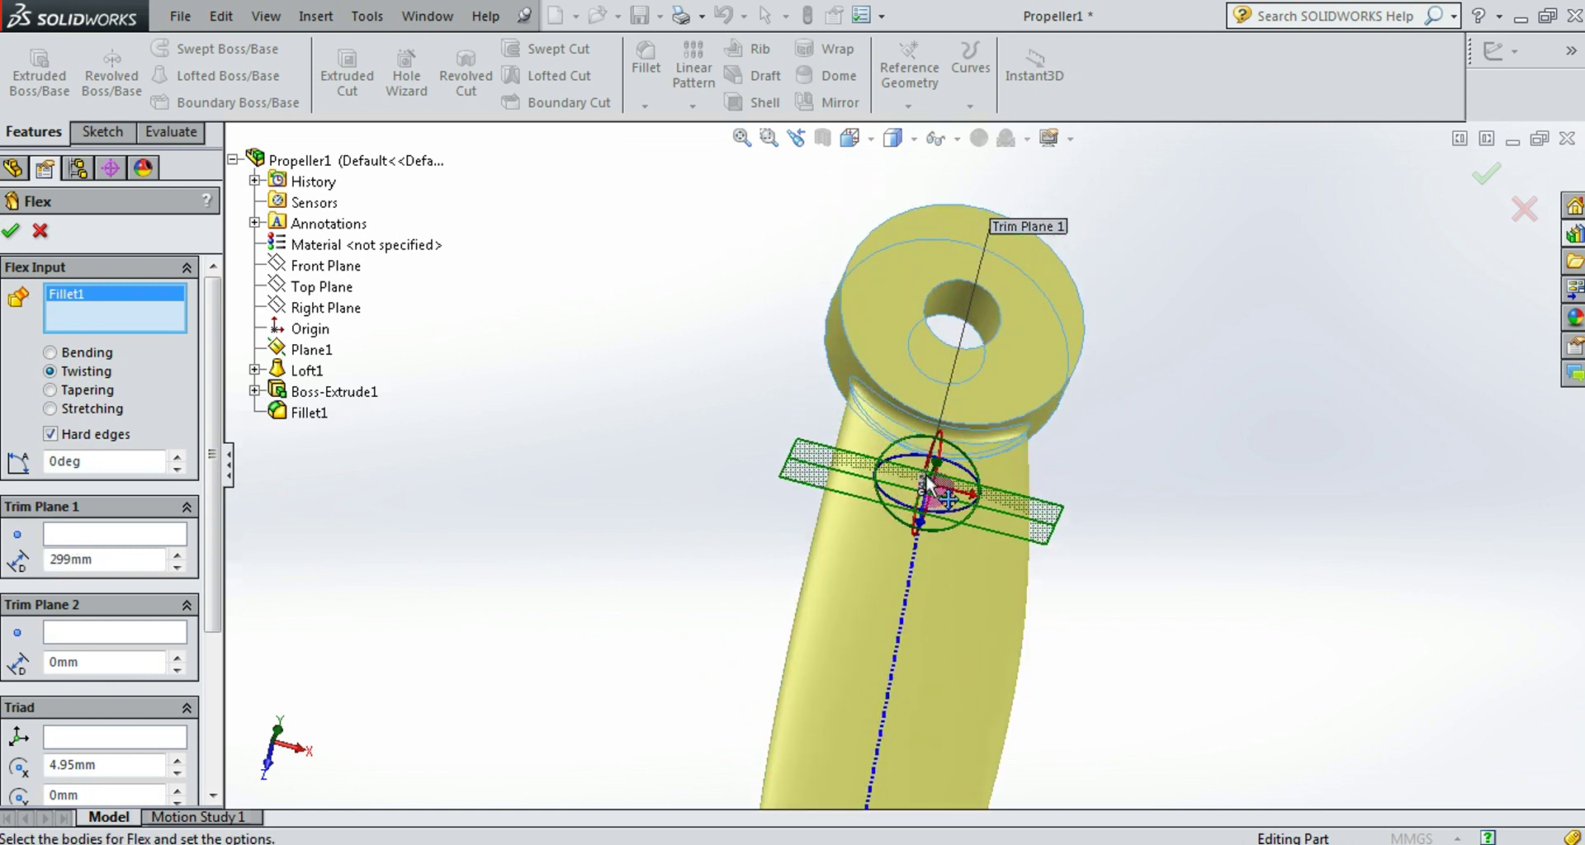
pyautogui.moveTo(753, 487)
pyautogui.mouseDown(button='middle')
pyautogui.moveTo(665, 421)
pyautogui.moveTo(736, 364)
pyautogui.moveTo(719, 435)
pyautogui.moveTo(640, 333)
pyautogui.mouseUp(button='middle')
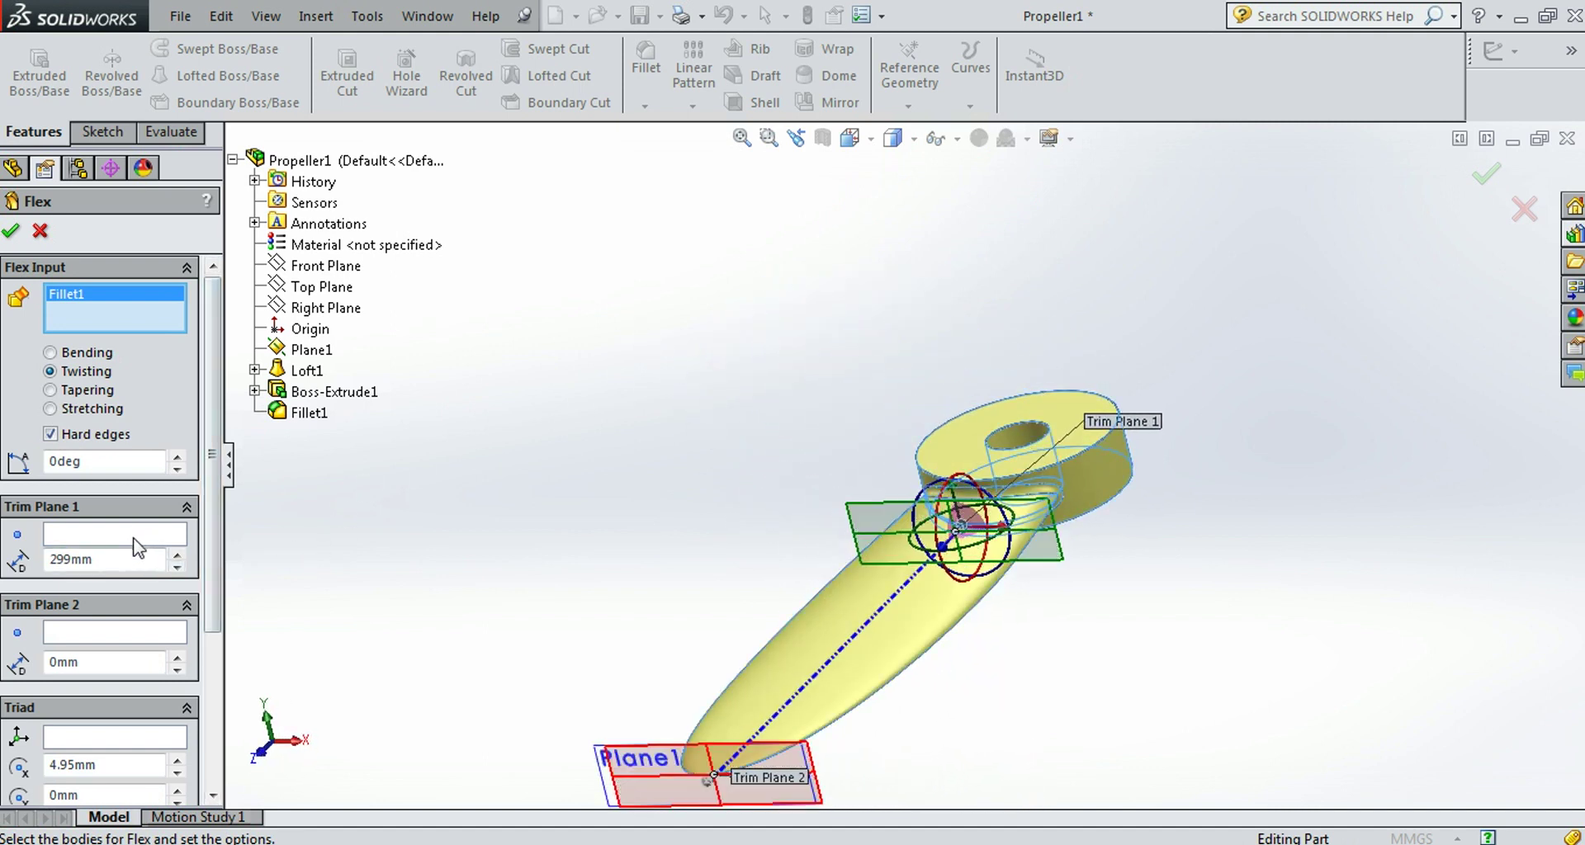
# Step: Set the twist angle to 14° and inspect the twisted blade
pyautogui.click(137, 535)
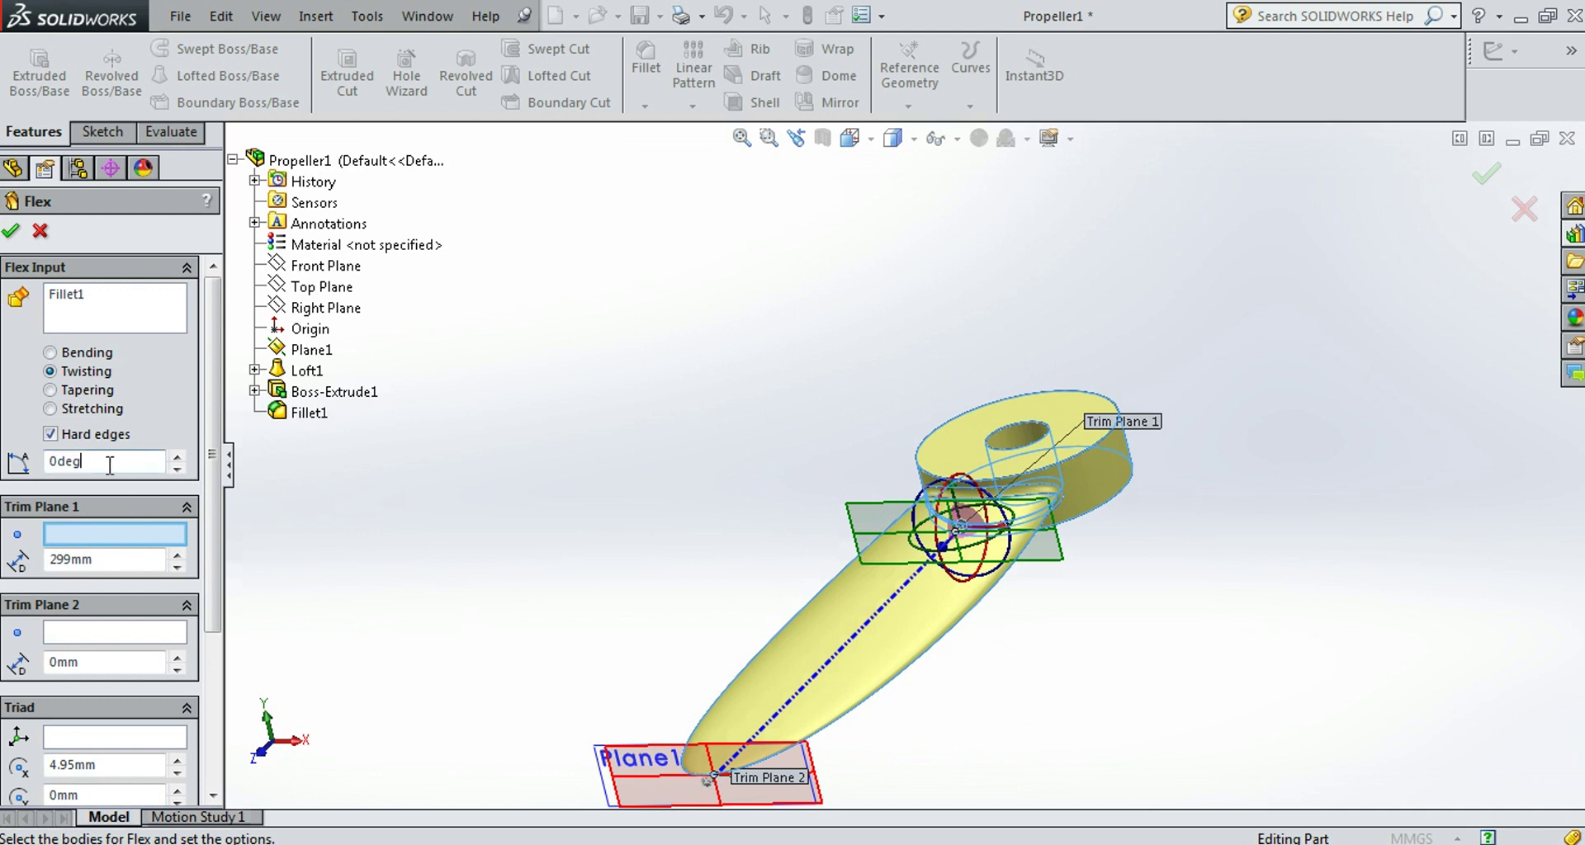
pyautogui.click(176, 458)
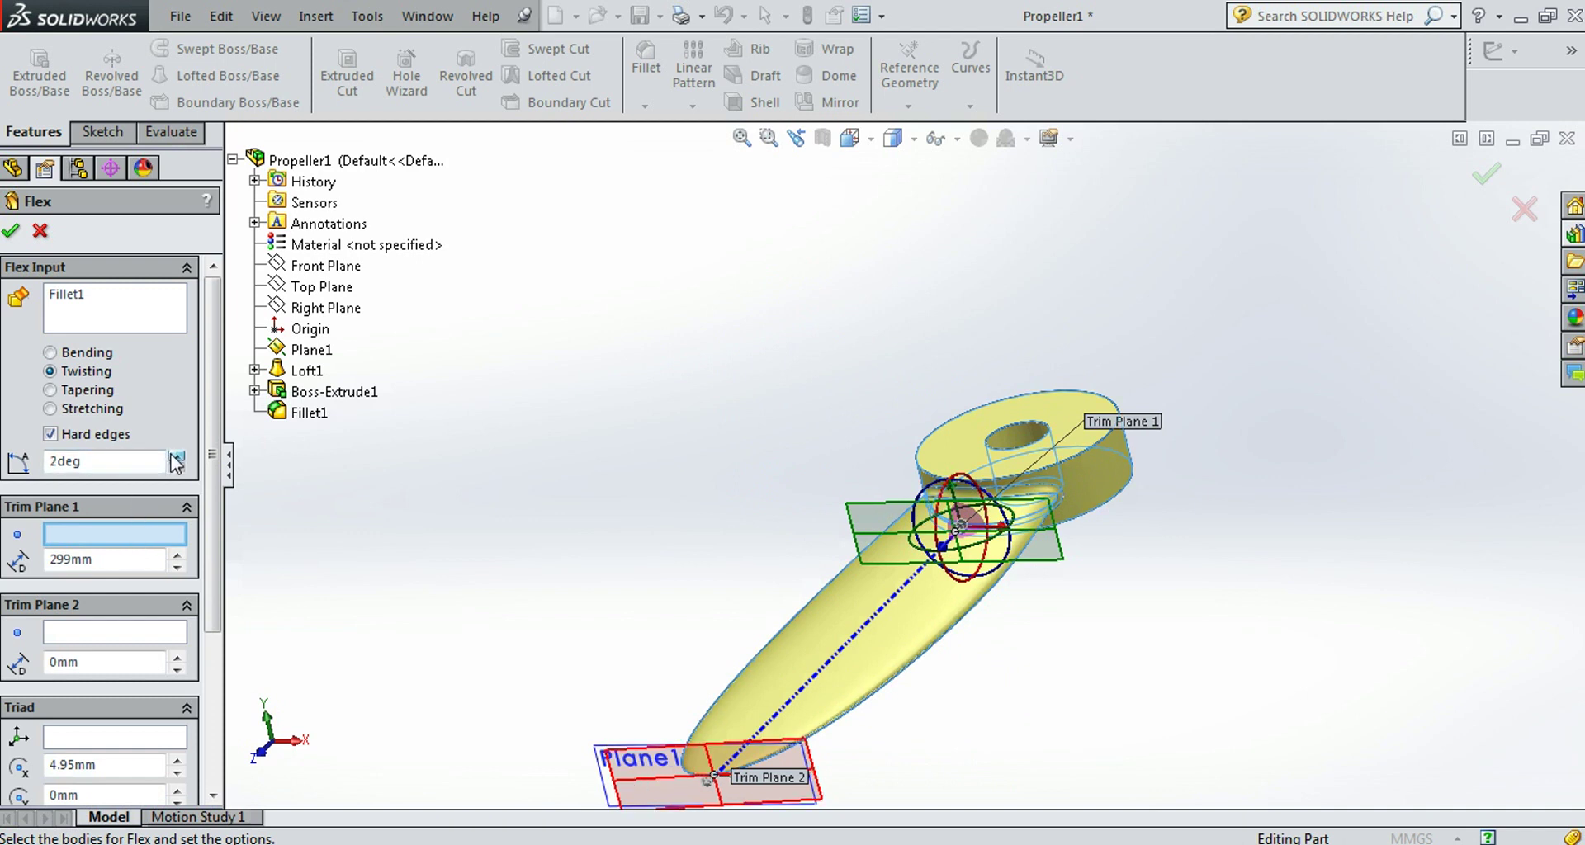
pyautogui.click(175, 458)
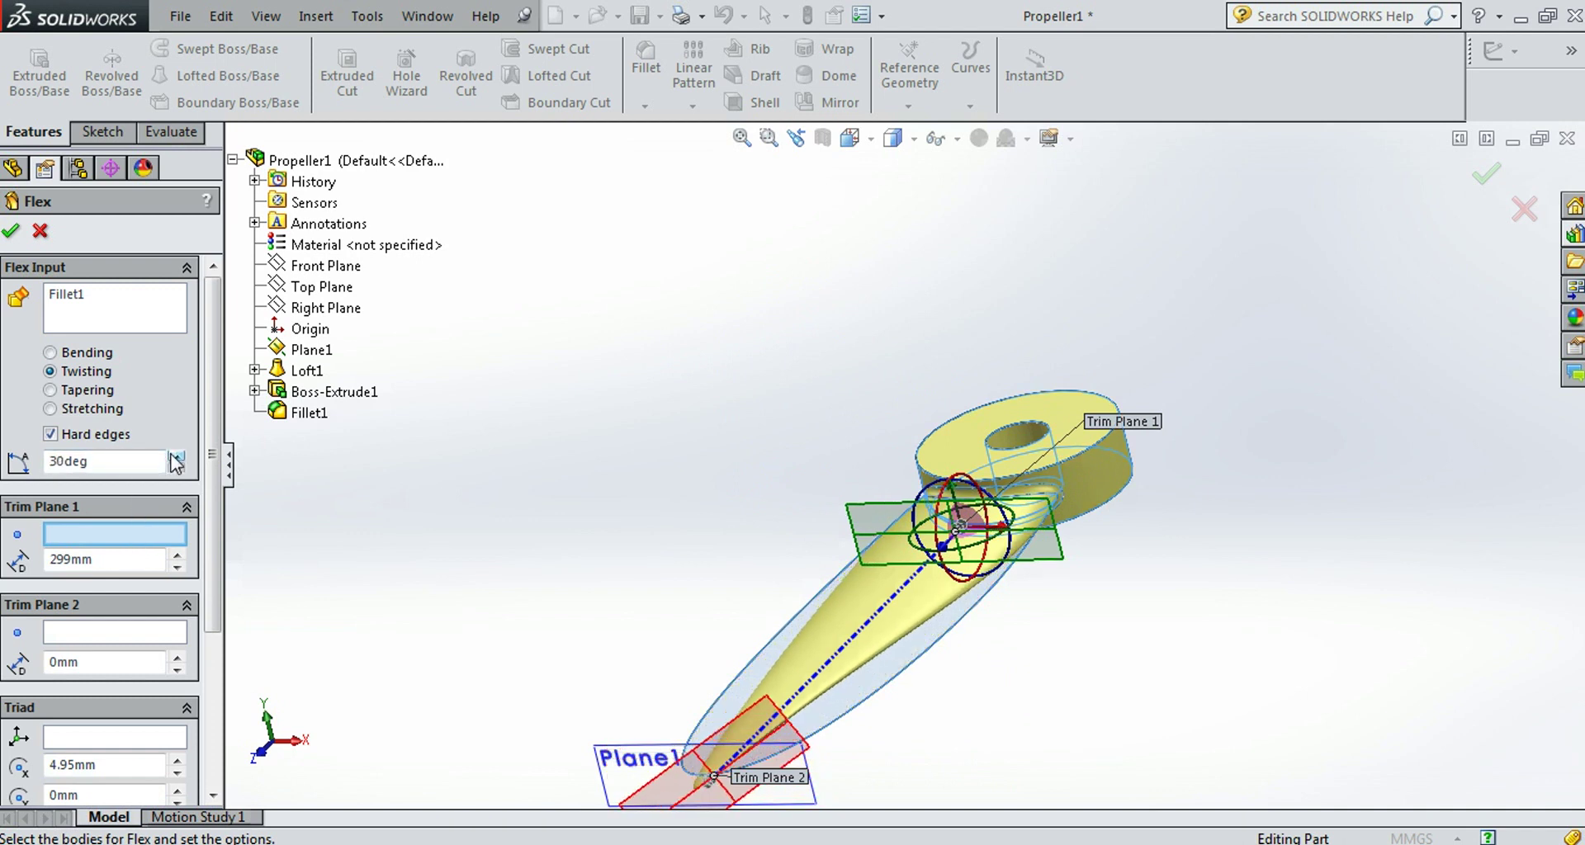
pyautogui.click(177, 467)
pyautogui.write('14')
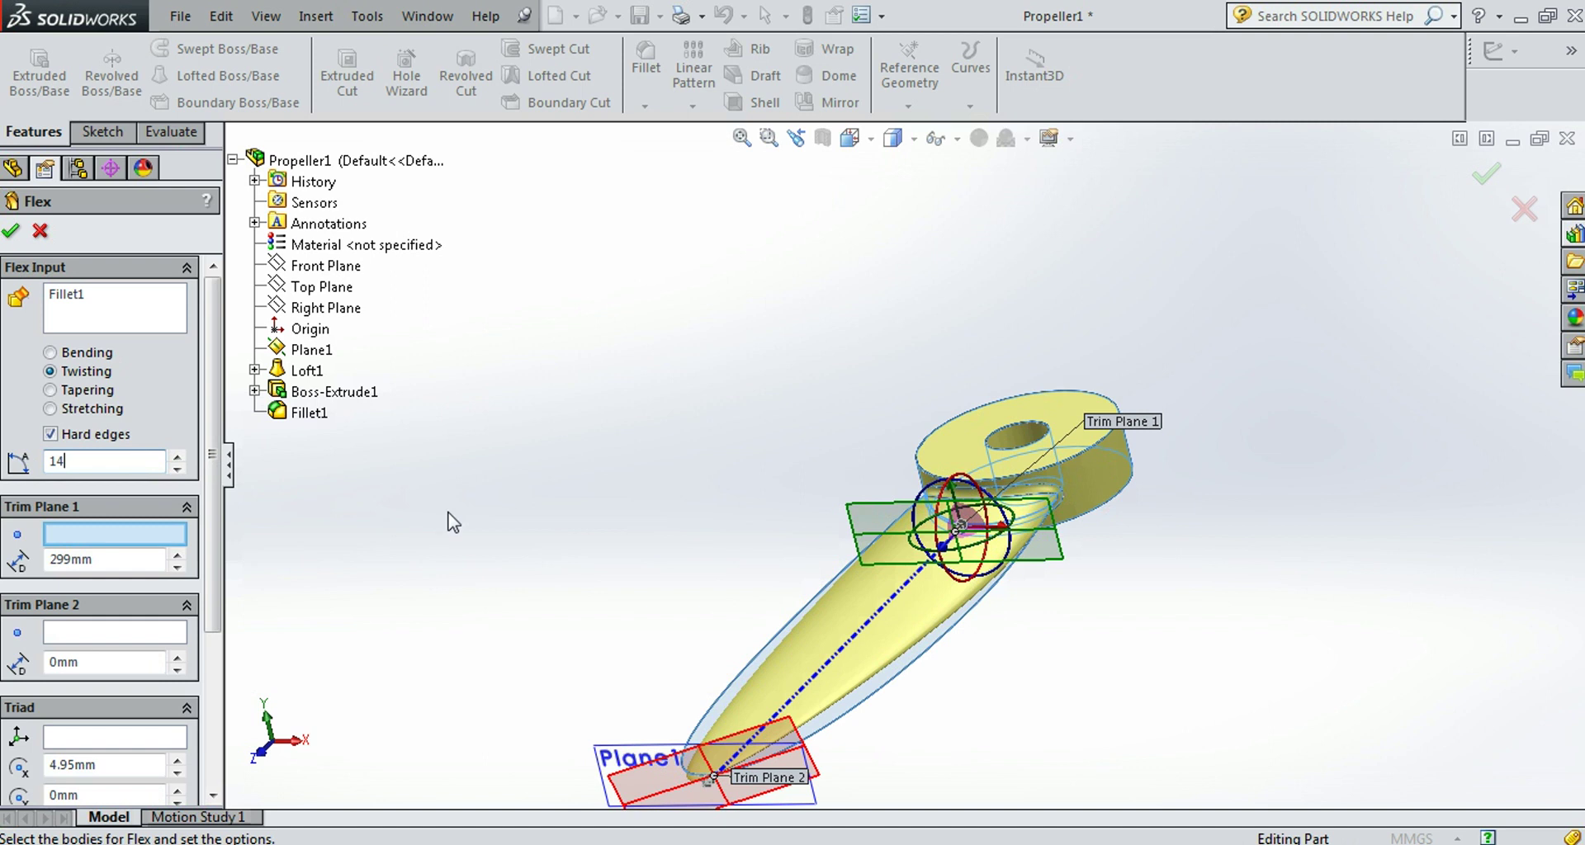
pyautogui.press('Return')
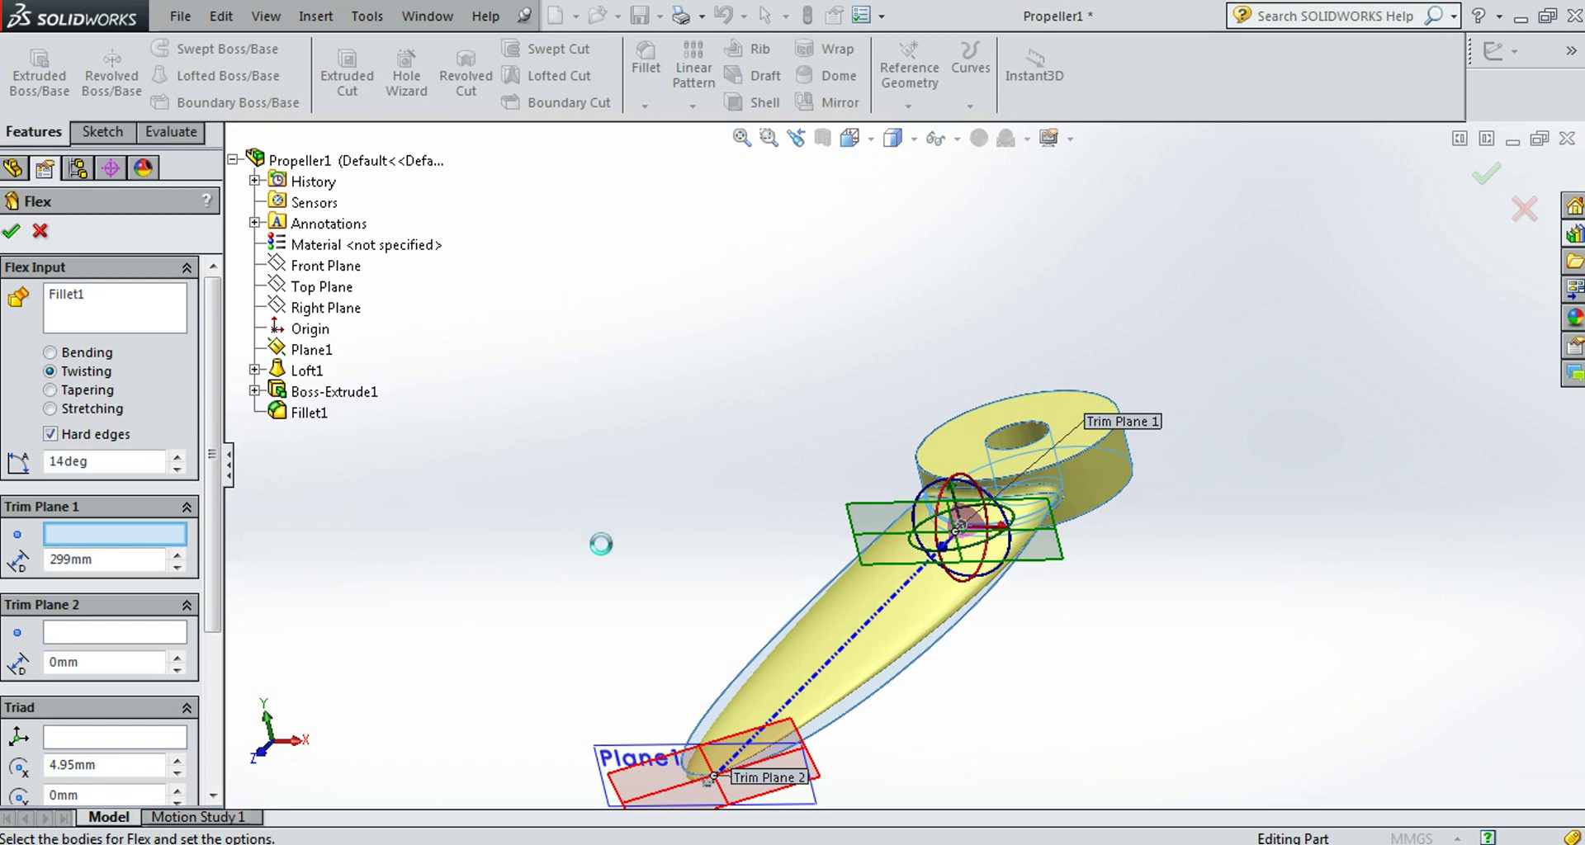
pyautogui.moveTo(732, 619)
pyautogui.mouseDown(button='middle')
pyautogui.moveTo(735, 492)
pyautogui.moveTo(789, 508)
pyautogui.moveTo(843, 492)
pyautogui.moveTo(842, 379)
pyautogui.moveTo(847, 422)
pyautogui.moveTo(800, 485)
pyautogui.moveTo(721, 484)
pyautogui.moveTo(697, 432)
pyautogui.moveTo(733, 481)
pyautogui.moveTo(814, 471)
pyautogui.mouseUp(button='middle')
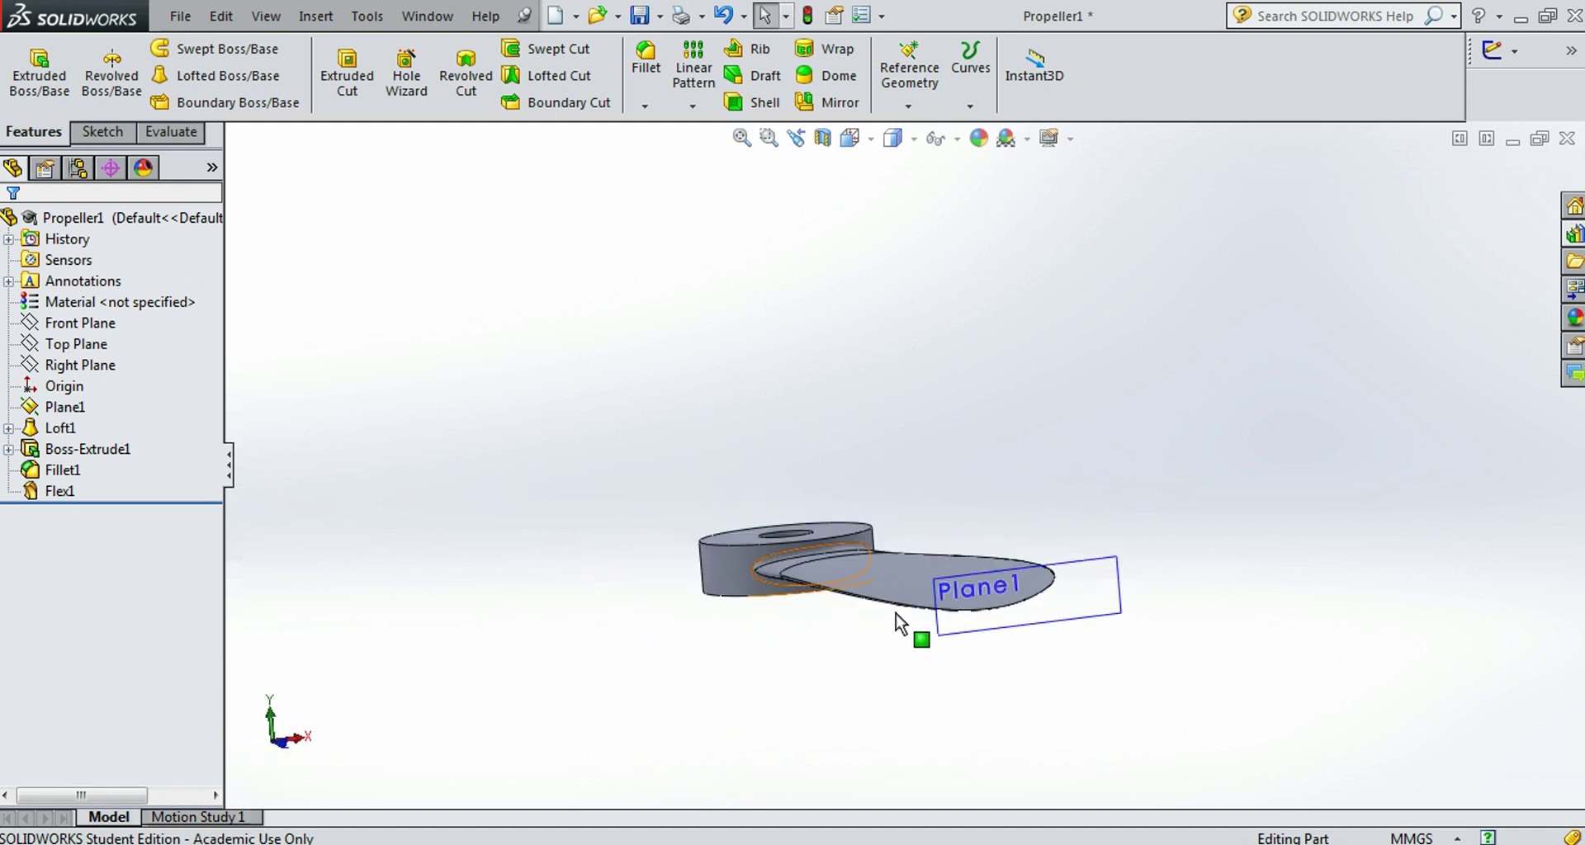
pyautogui.moveTo(860, 626)
pyautogui.mouseDown(button='middle')
pyautogui.moveTo(860, 556)
pyautogui.moveTo(816, 625)
pyautogui.moveTo(817, 608)
pyautogui.moveTo(736, 644)
pyautogui.moveTo(765, 669)
pyautogui.moveTo(673, 603)
pyautogui.mouseUp(button='middle')
pyautogui.press('z')
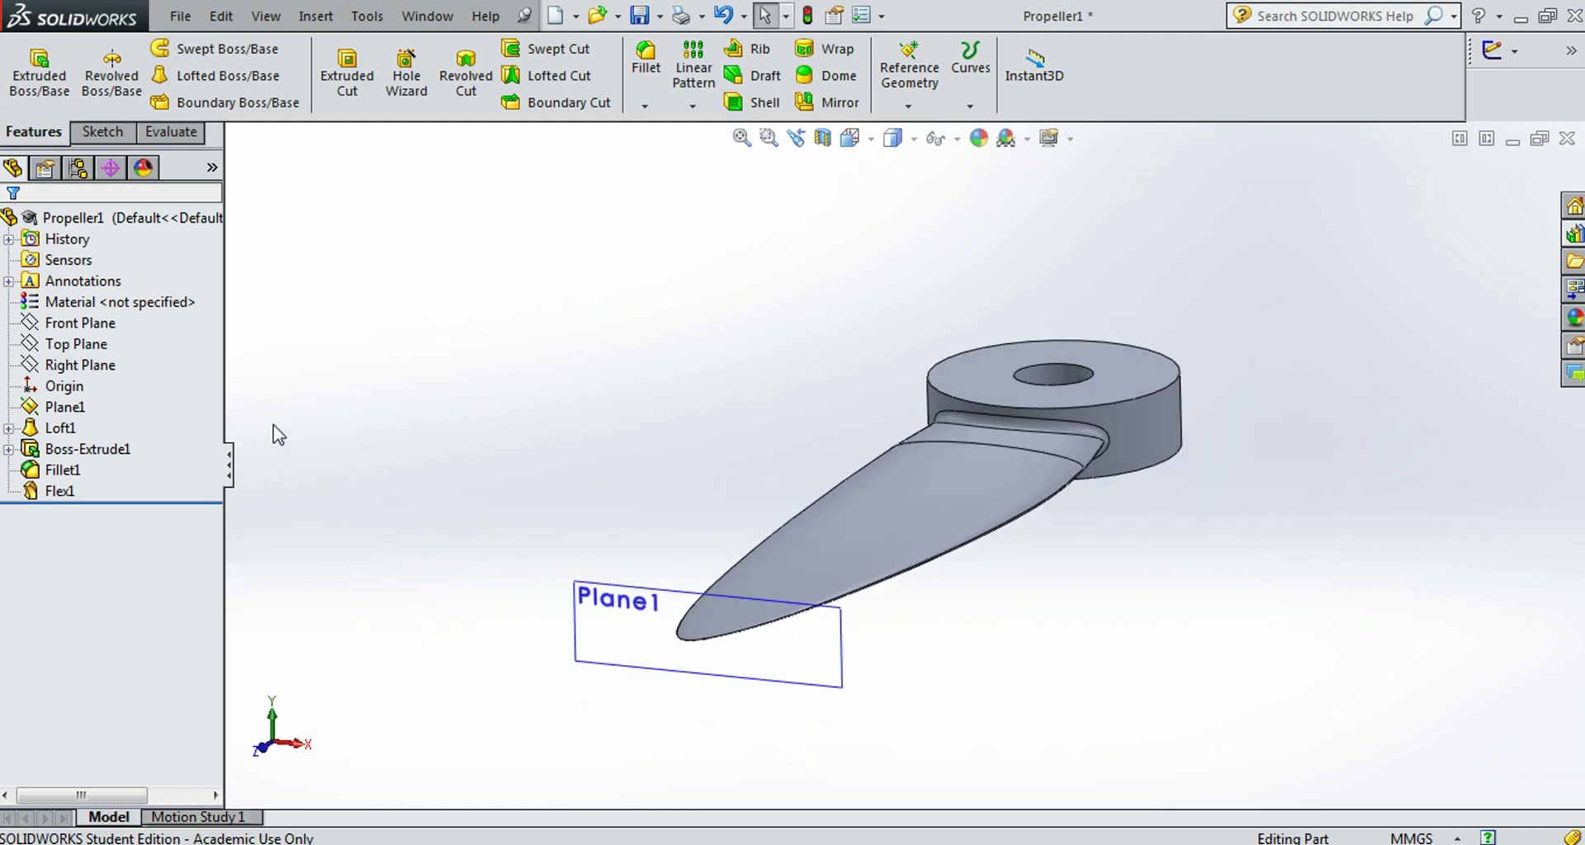
# Step: Hide Plane1 and save Propeller1
pyautogui.rightClick(81, 412)
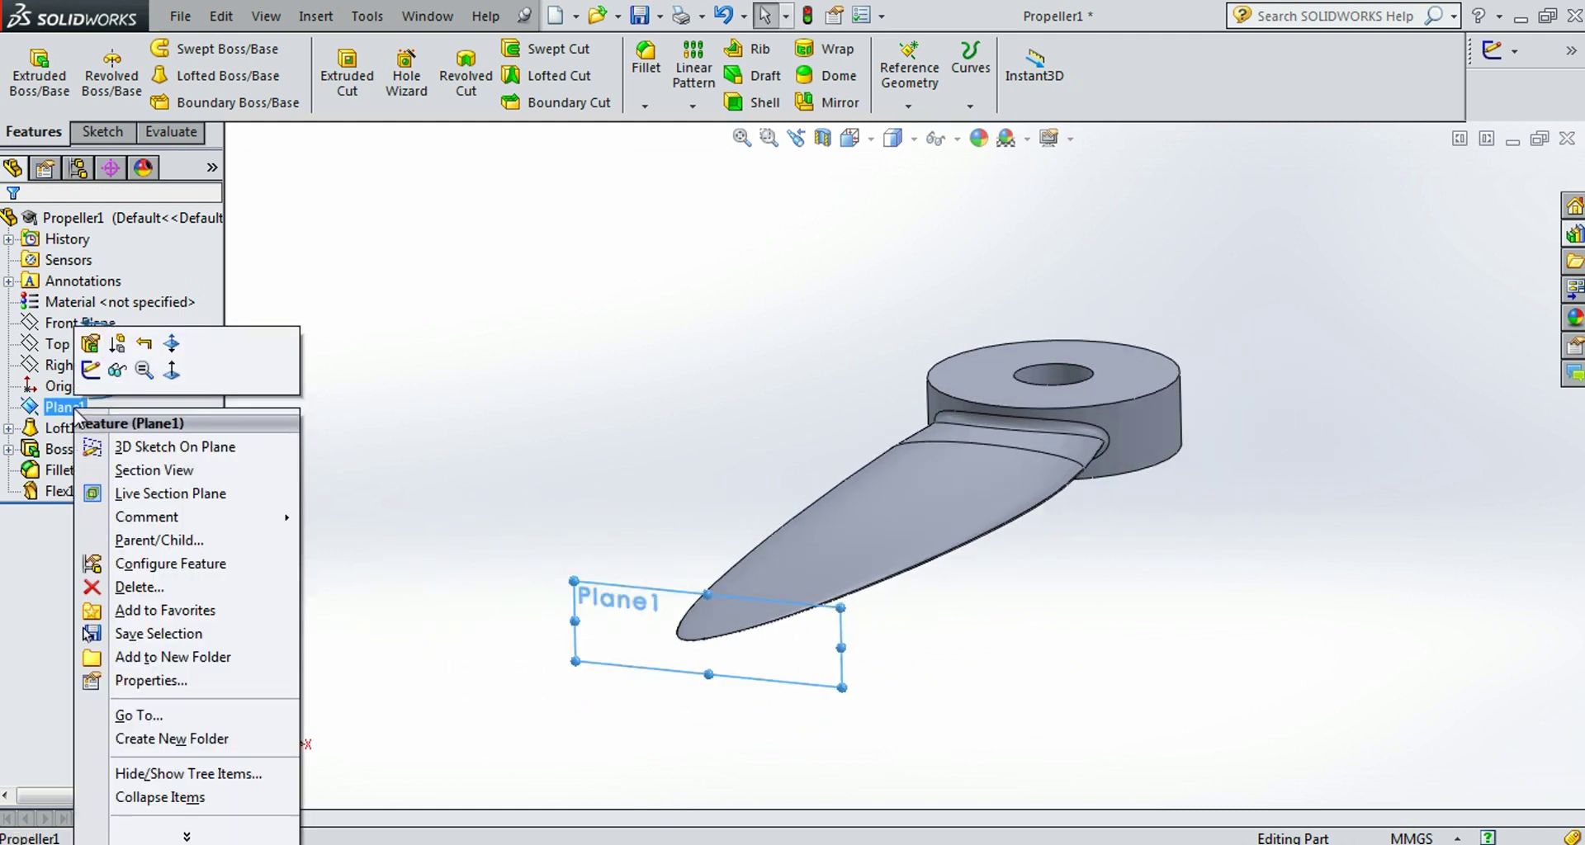
pyautogui.click(116, 370)
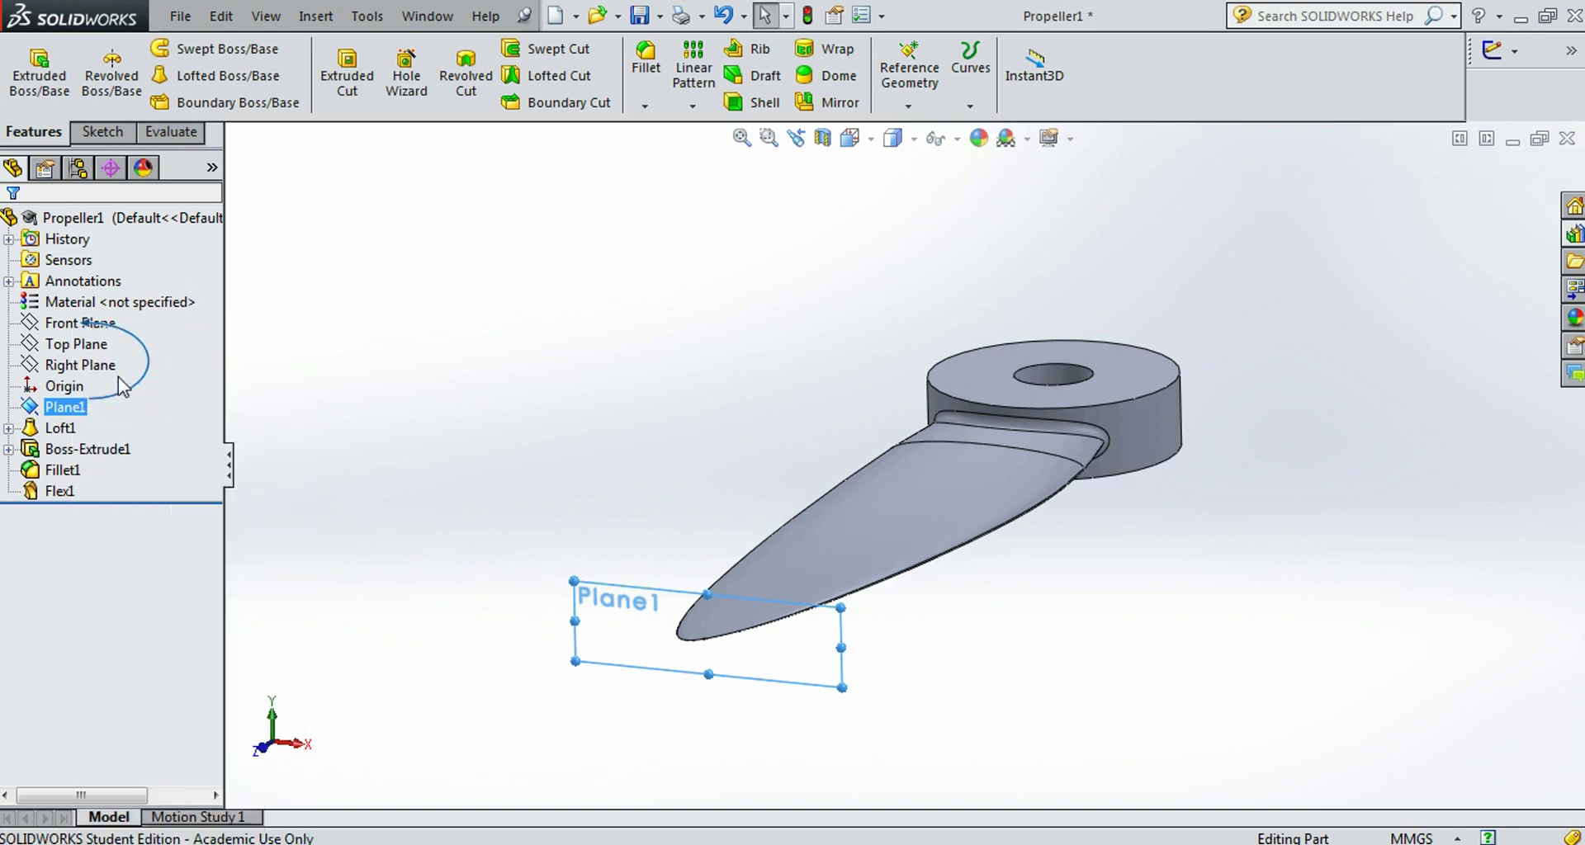
pyautogui.moveTo(558, 452)
pyautogui.mouseDown(button='middle')
pyautogui.moveTo(512, 453)
pyautogui.moveTo(520, 487)
pyautogui.moveTo(520, 471)
pyautogui.mouseUp(button='middle')
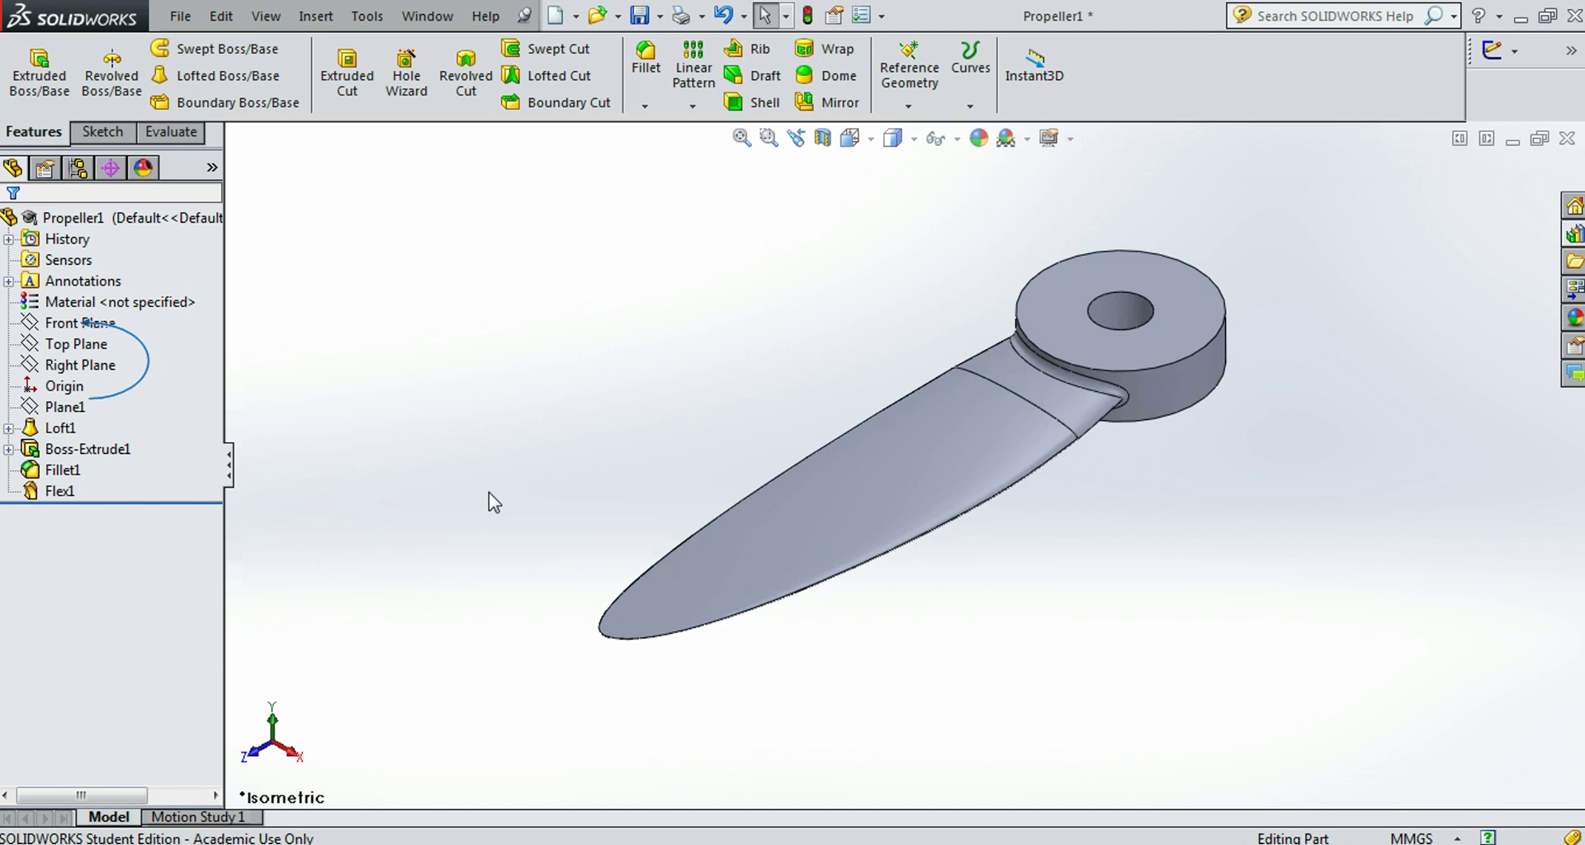
pyautogui.hotkey('ctrl', 's')
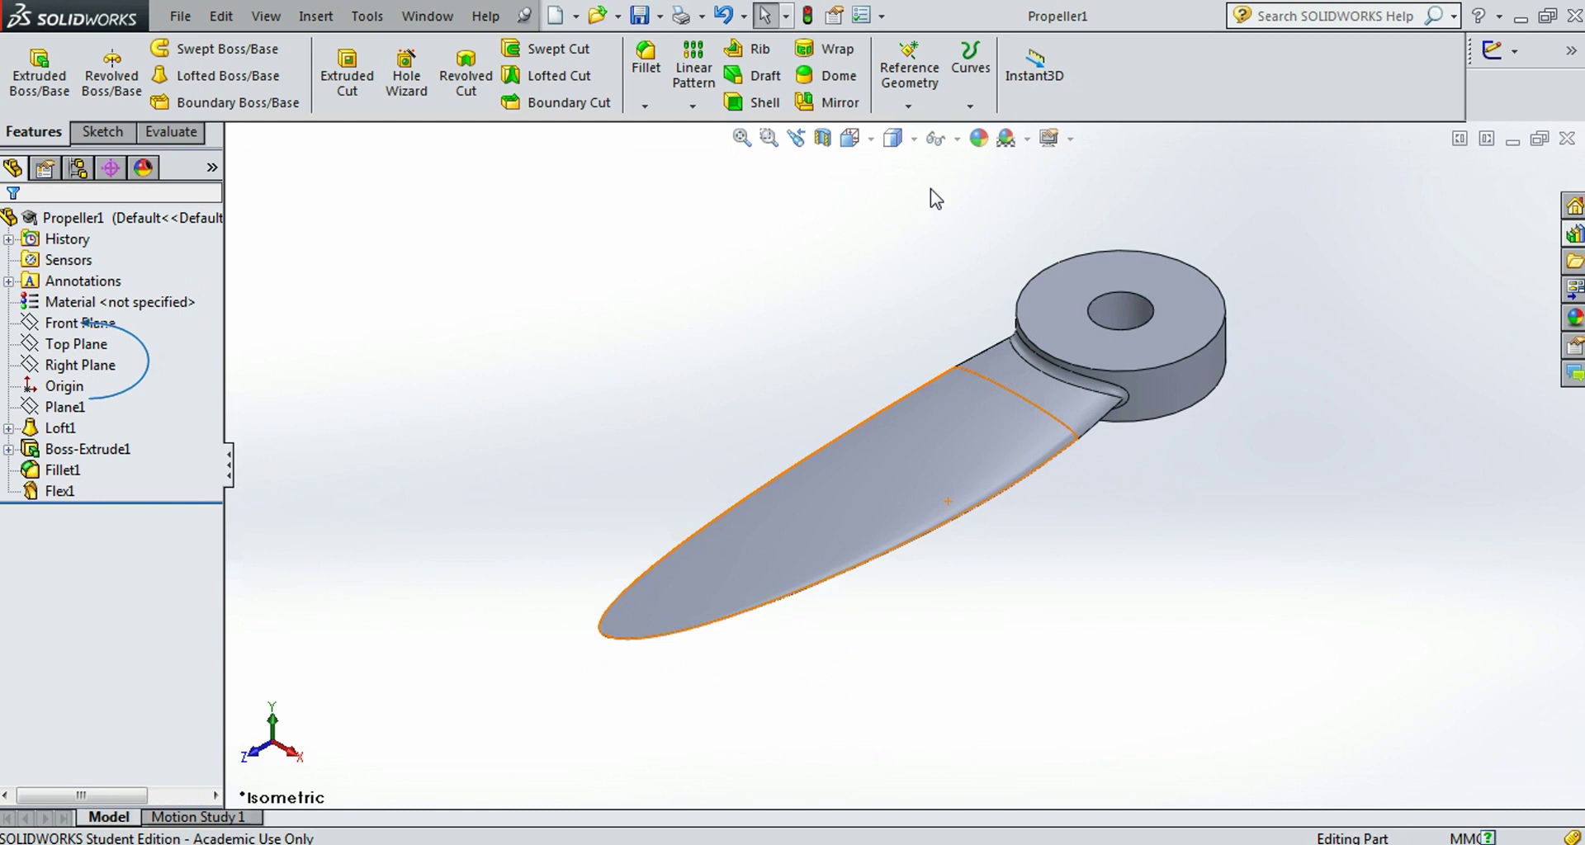
# Step: Create Axis1 through the hub's centre hole from its cylindrical face
pyautogui.click(1131, 307)
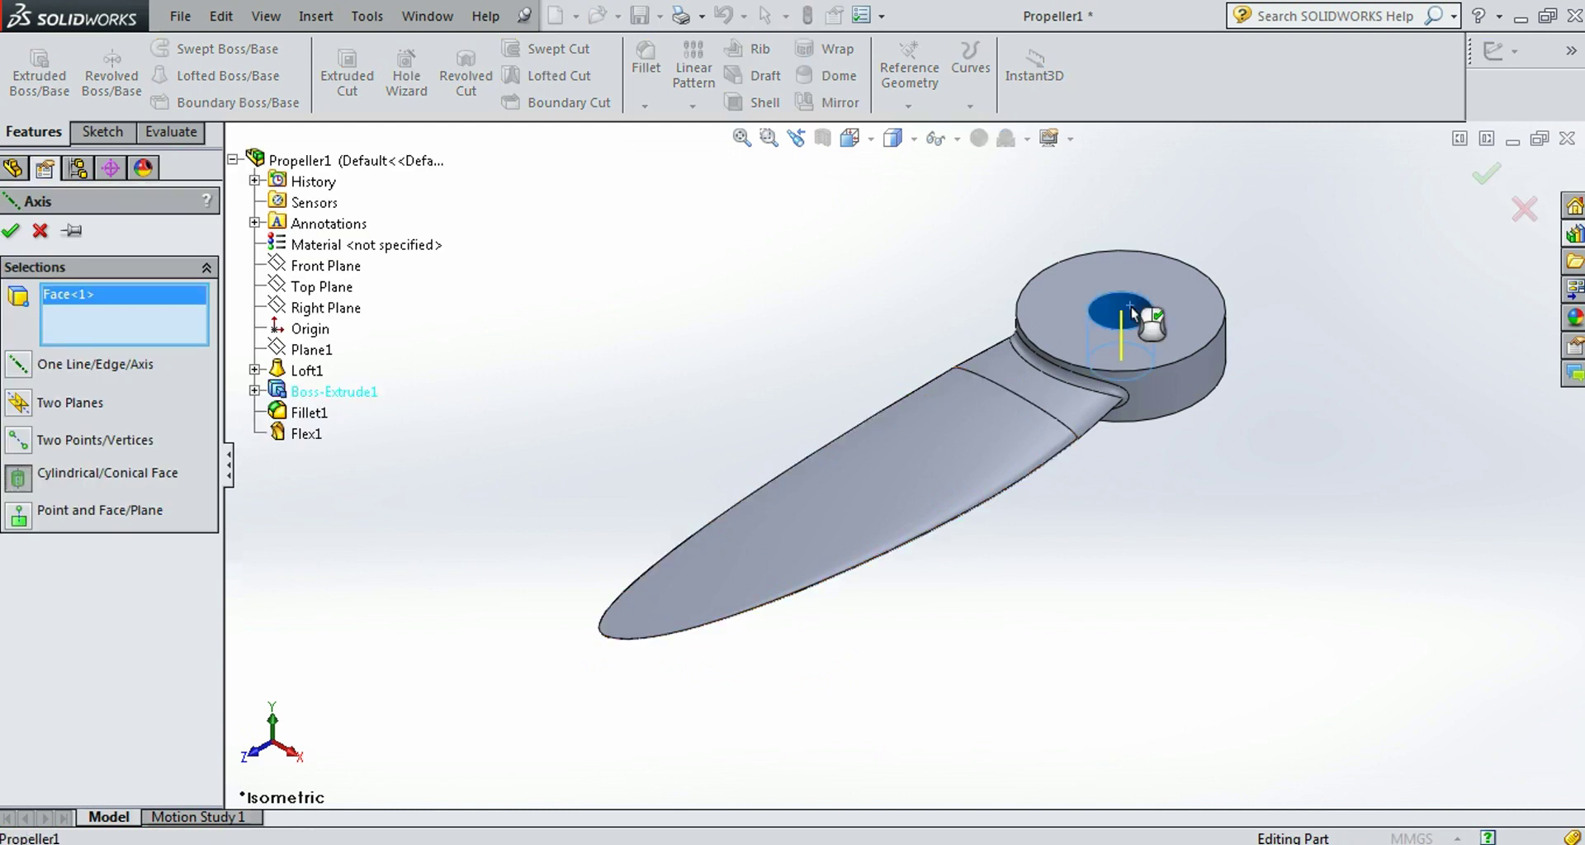
pyautogui.click(12, 232)
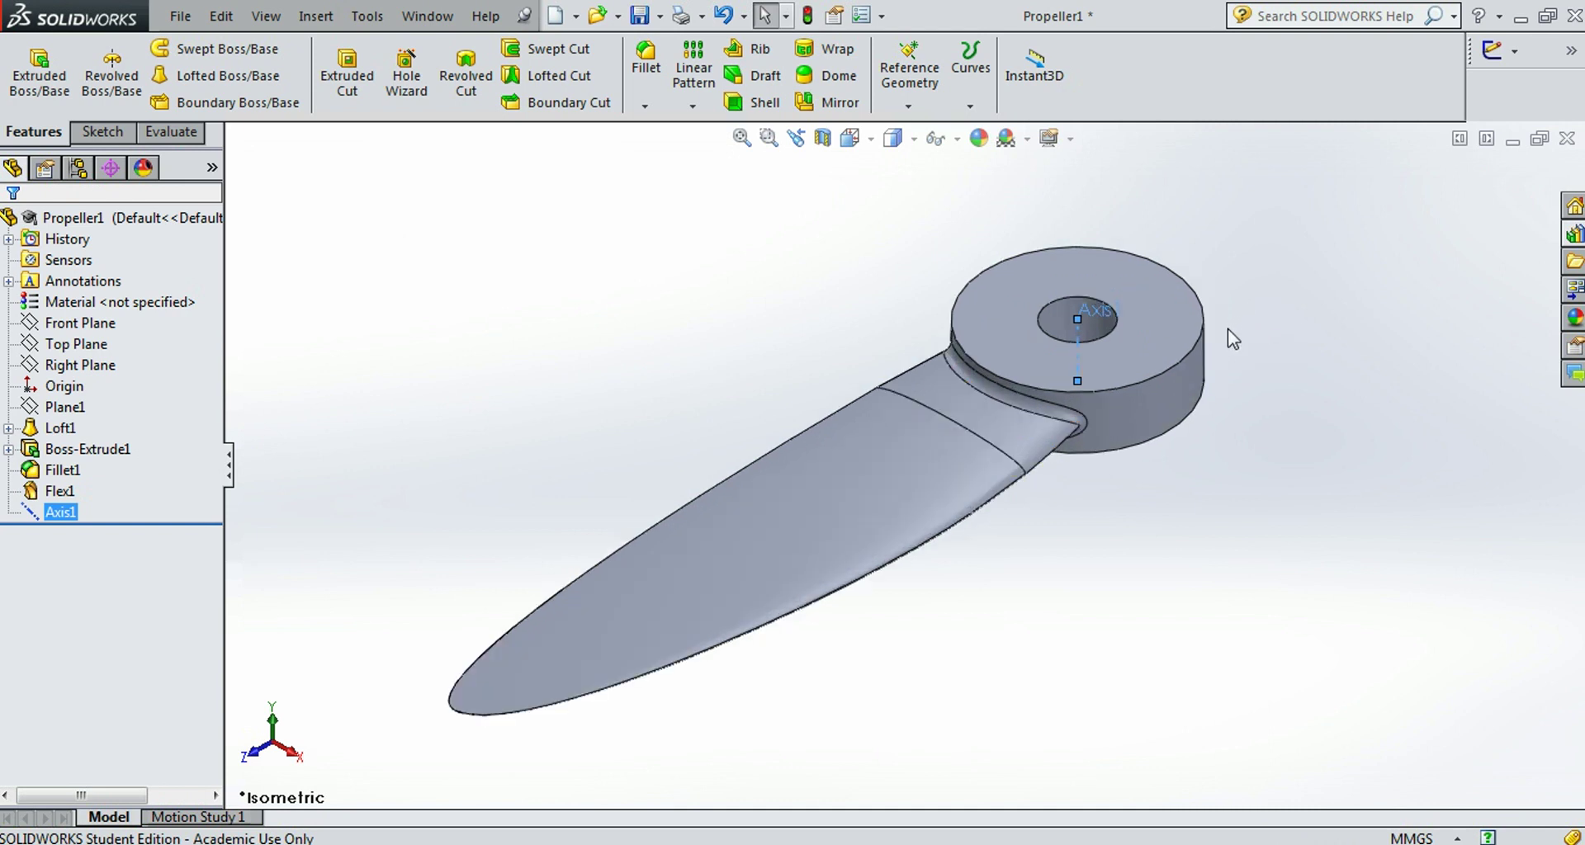
pyautogui.scroll(-3, 1227, 331)
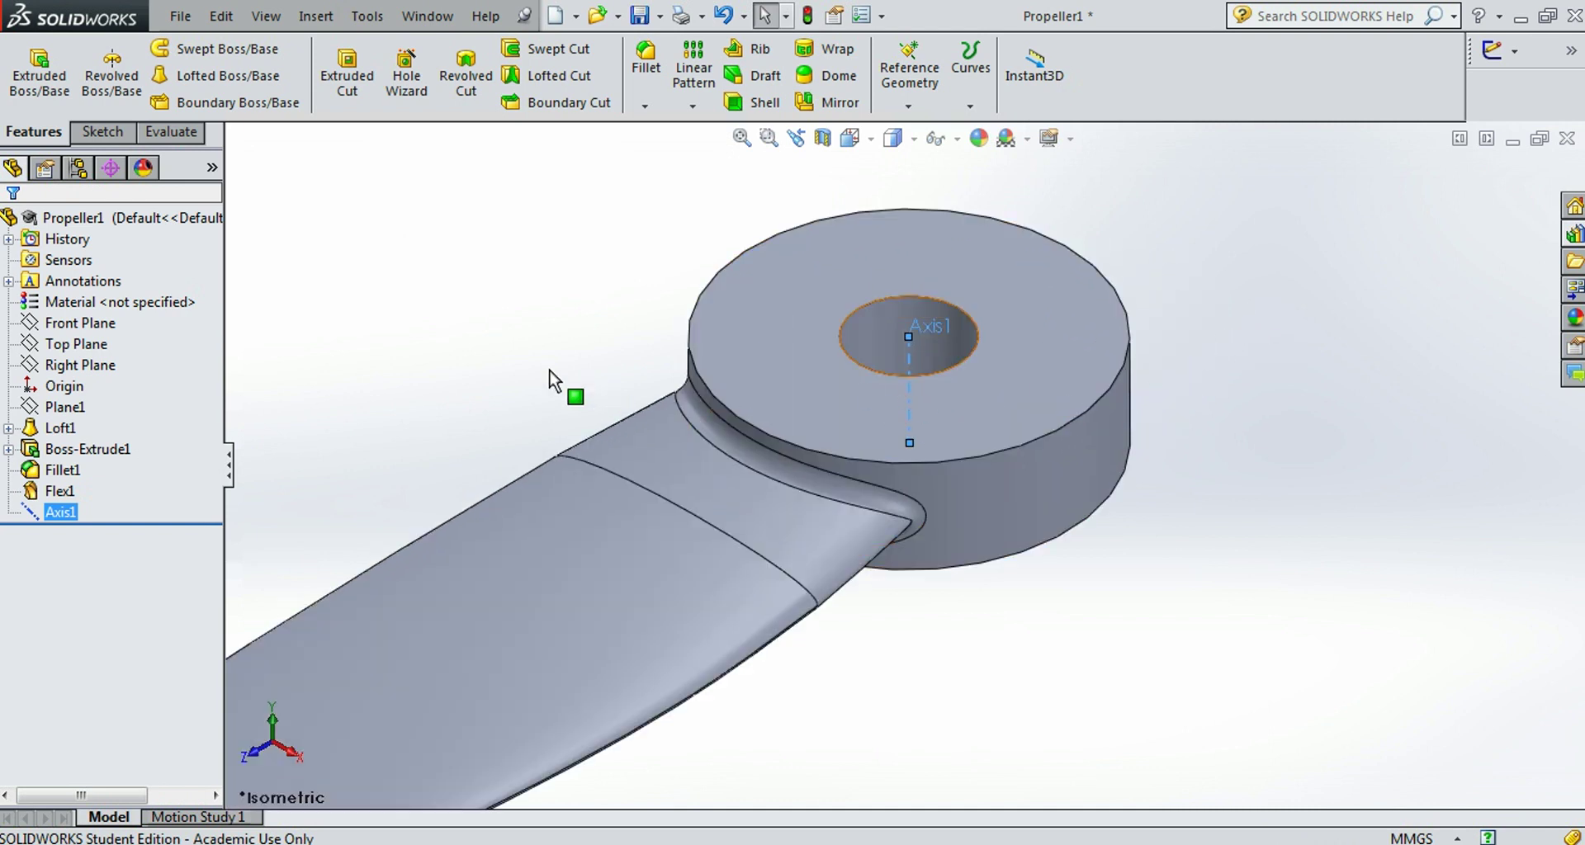
pyautogui.scroll(2, 548, 378)
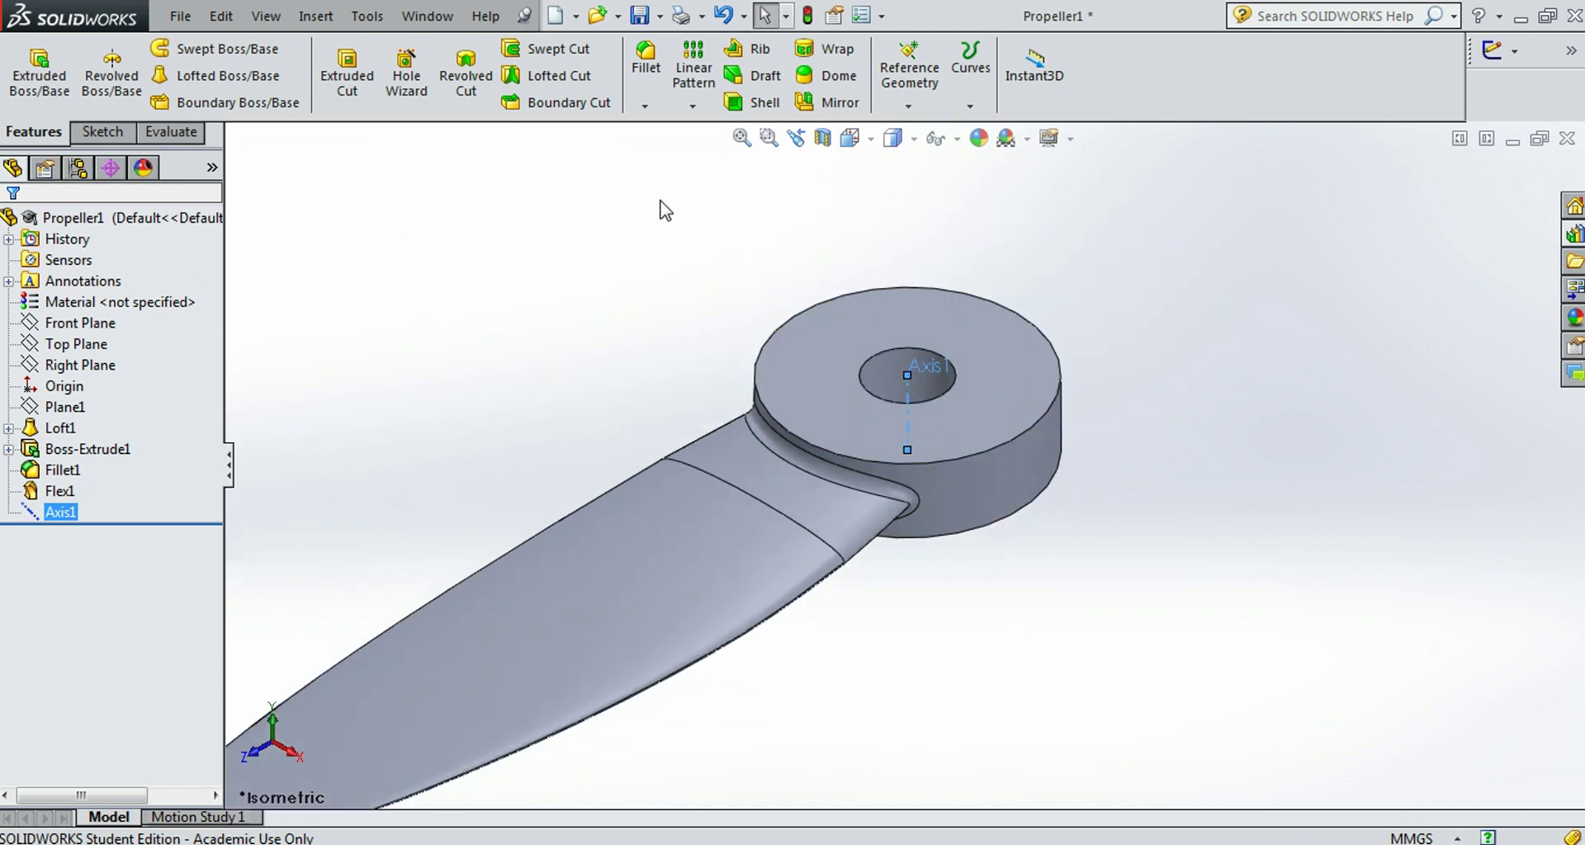
pyautogui.click(693, 106)
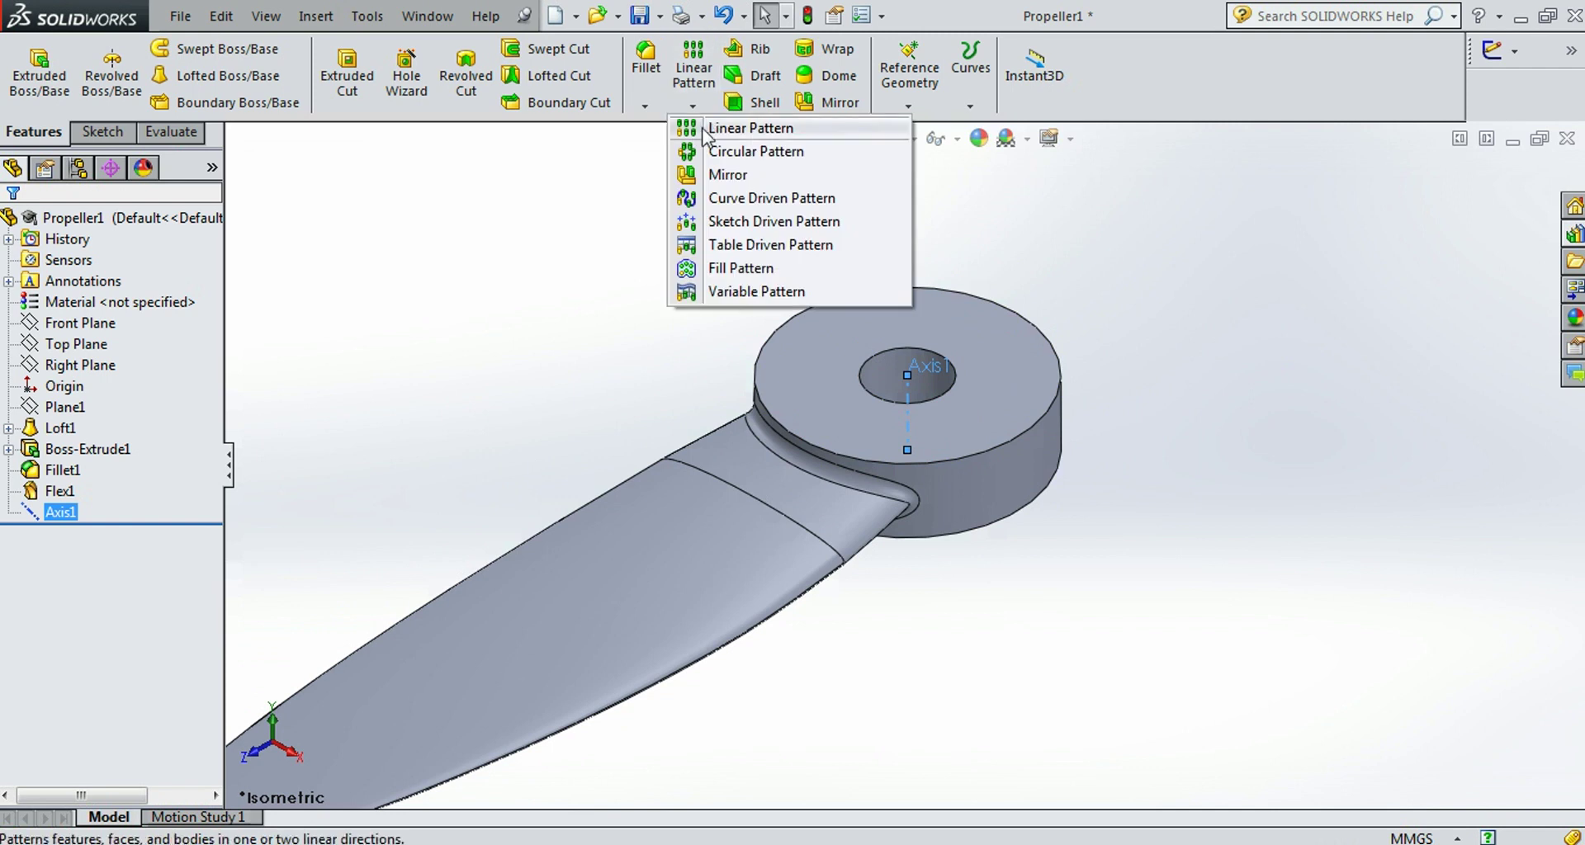
# Step: Pattern Loft1 and Fillet1 three times, equally spaced over 360° around Axis1
pyautogui.click(756, 152)
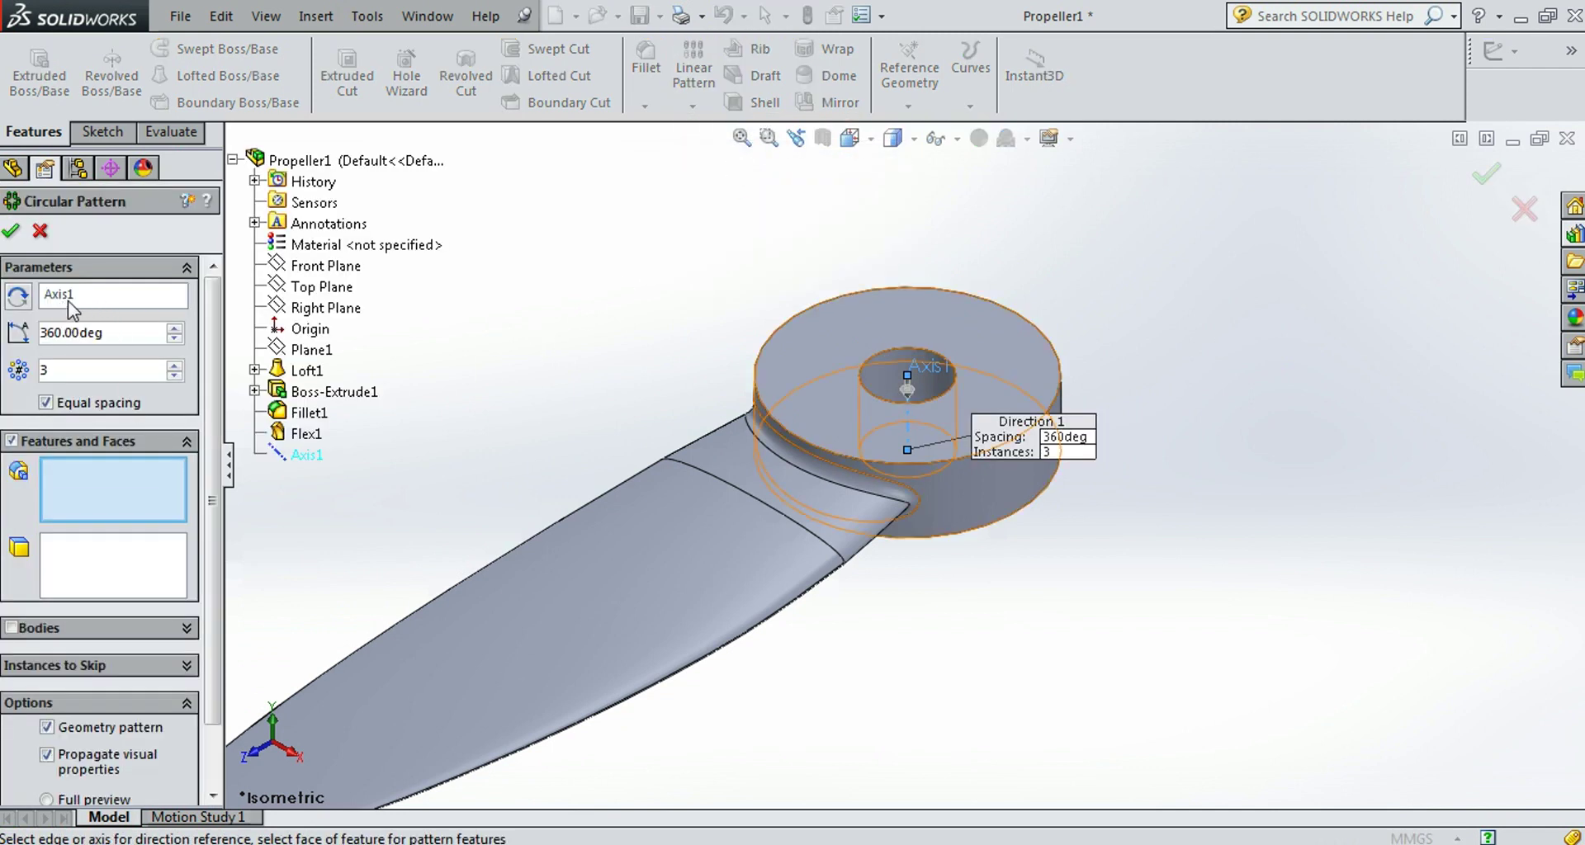
pyautogui.click(113, 295)
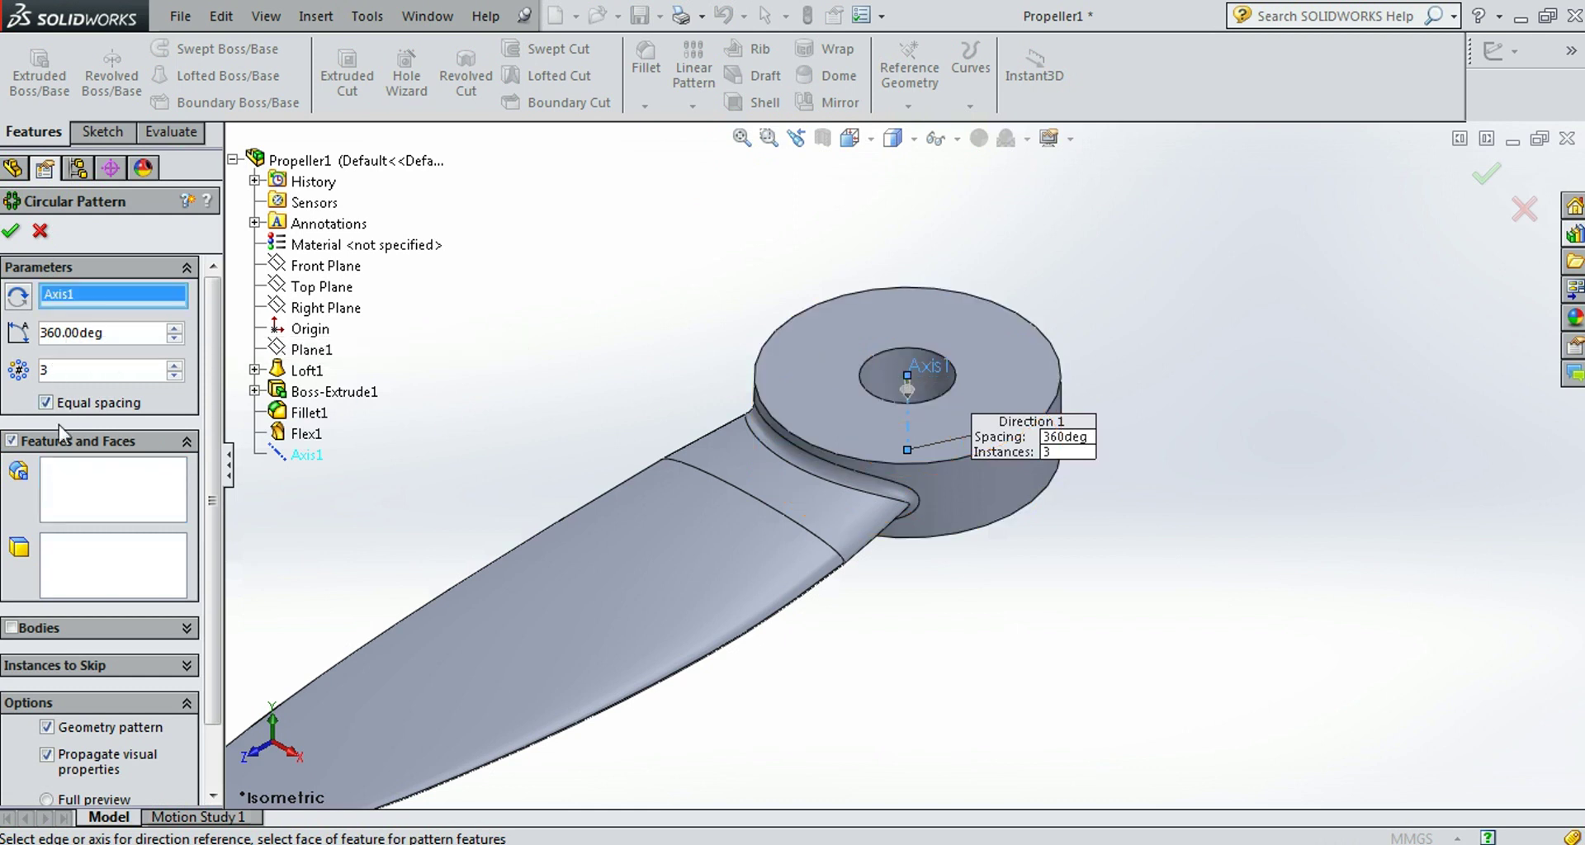
pyautogui.click(80, 492)
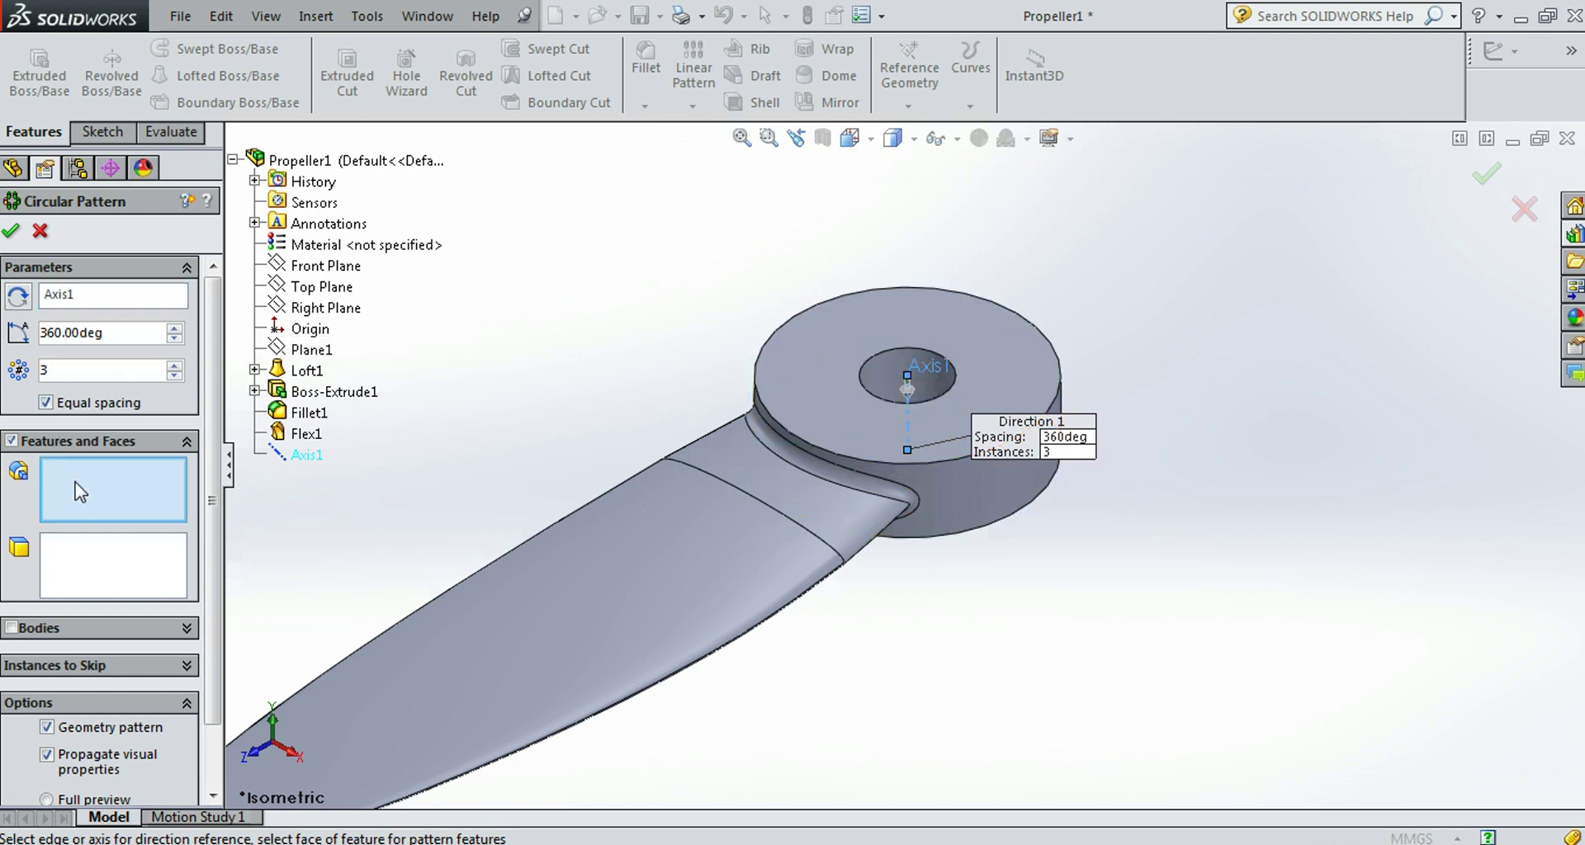
pyautogui.click(617, 581)
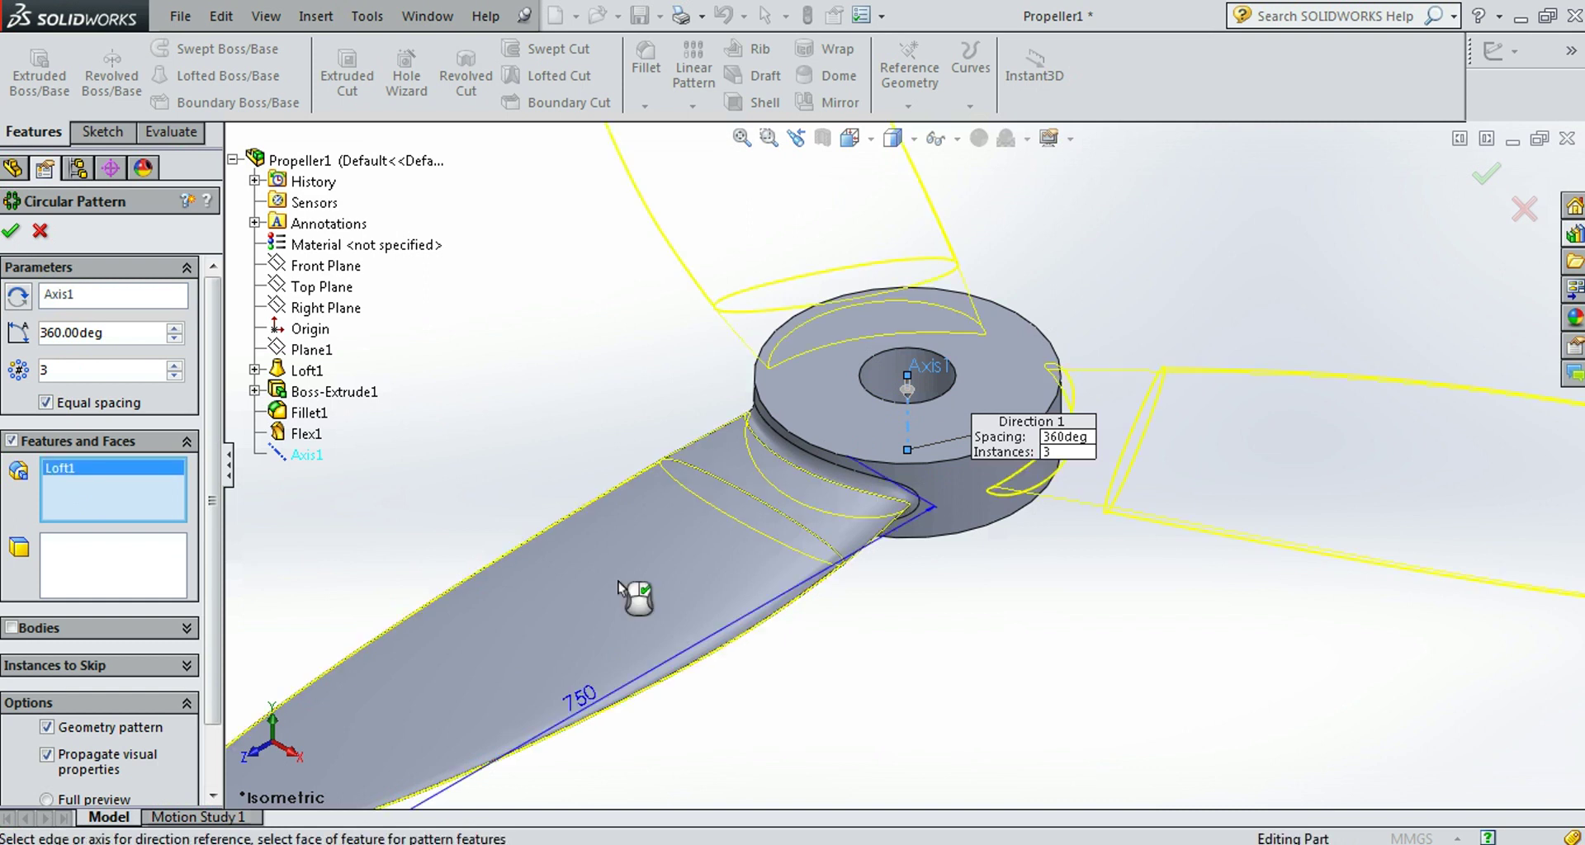
pyautogui.click(315, 419)
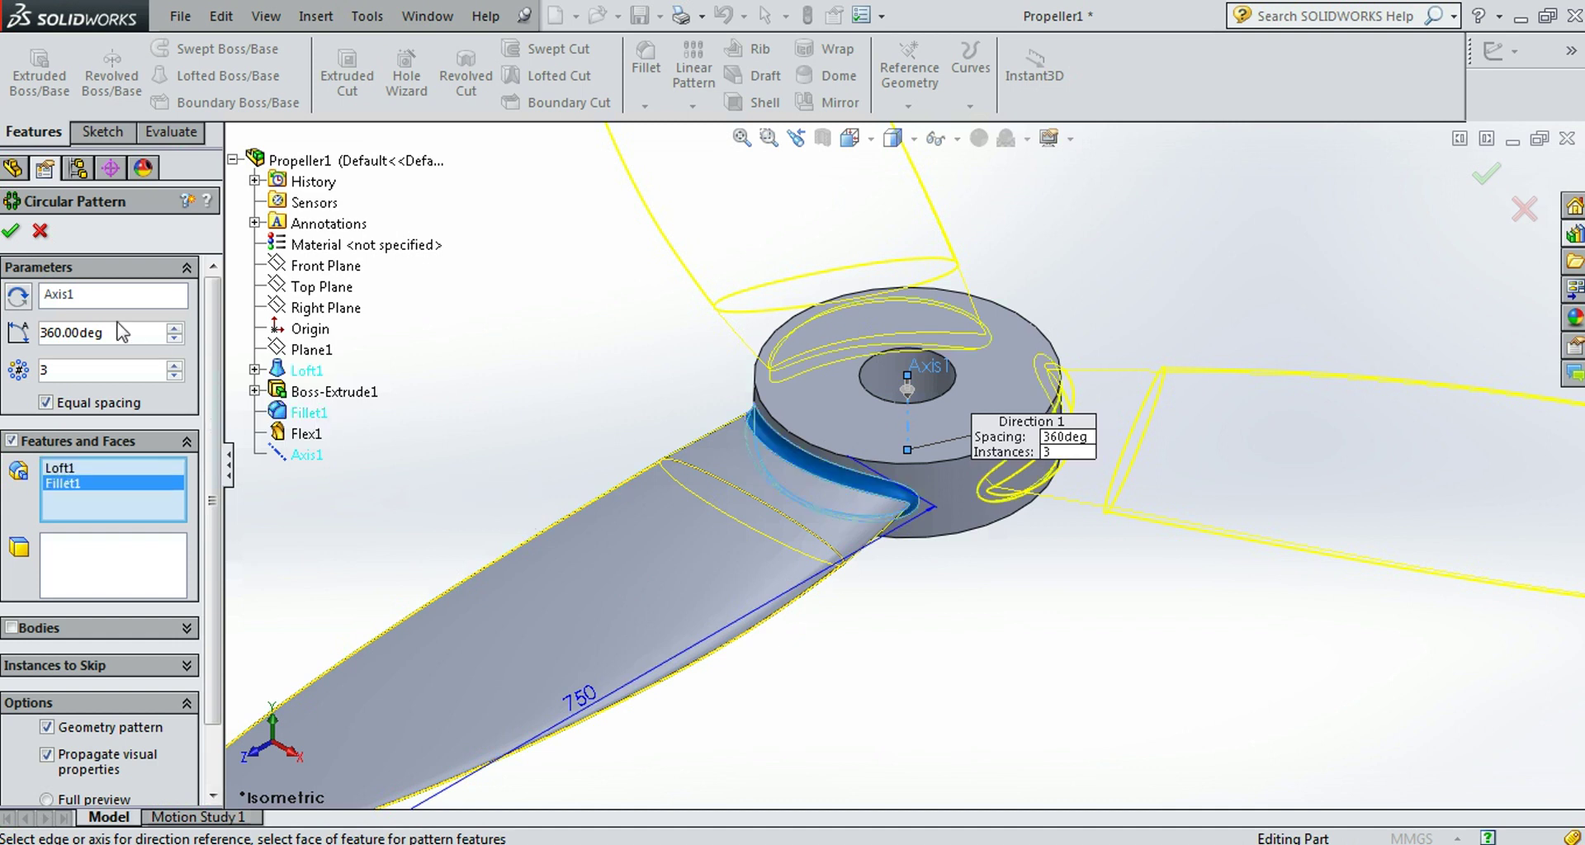
pyautogui.click(11, 231)
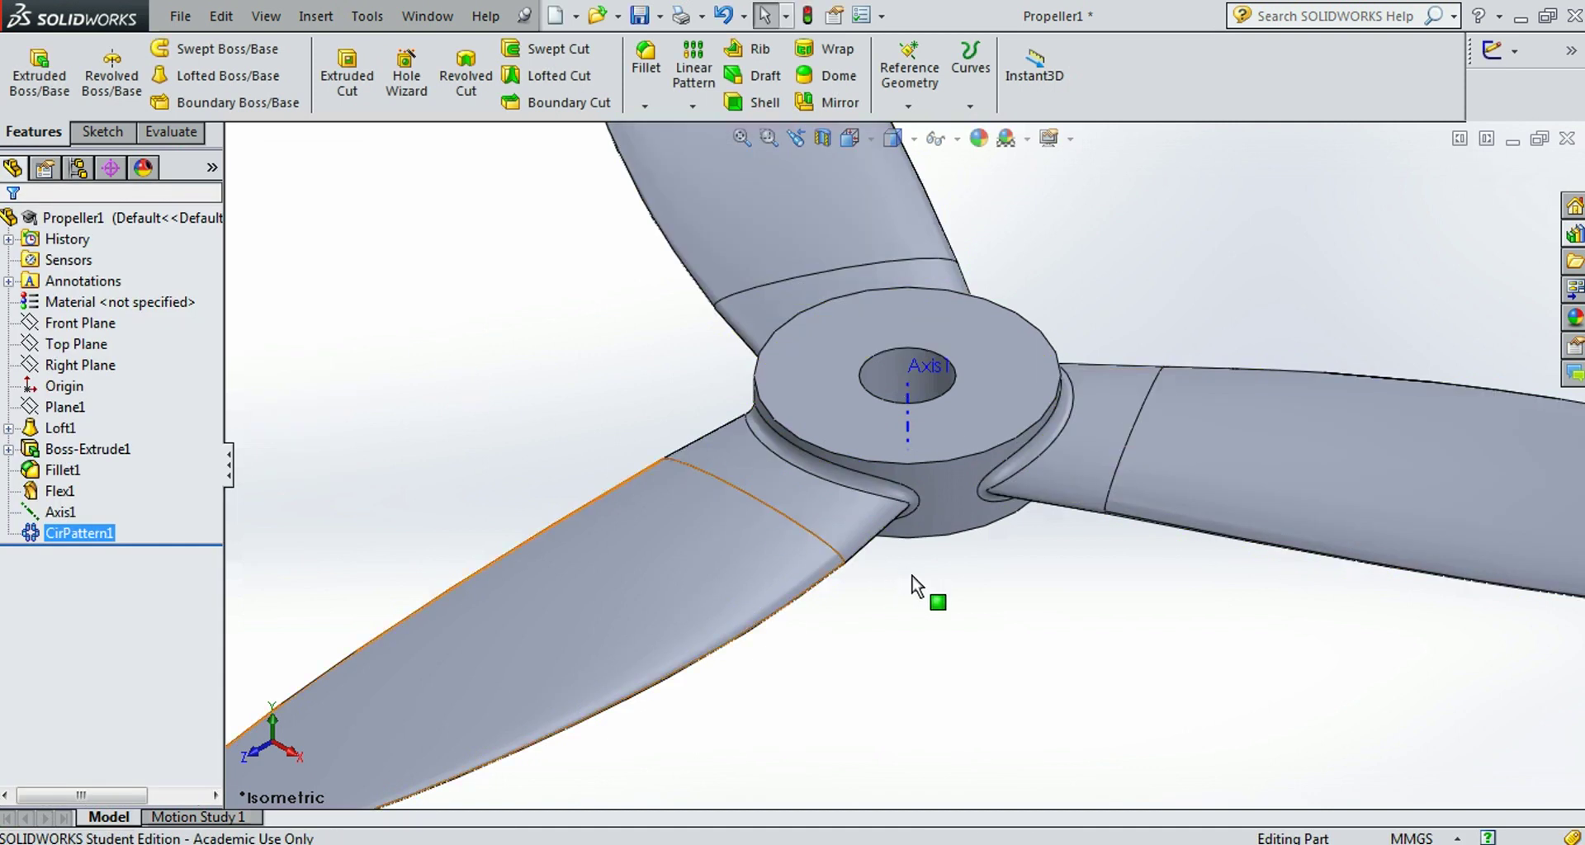
# Step: Hide Axis1 and show the finished propeller zoomed to fit in isometric view
pyautogui.scroll(5, 913, 578)
pyautogui.moveTo(920, 566)
pyautogui.mouseDown(button='middle')
pyautogui.moveTo(955, 650)
pyautogui.moveTo(1037, 526)
pyautogui.moveTo(1140, 421)
pyautogui.moveTo(1242, 375)
pyautogui.moveTo(1153, 440)
pyautogui.moveTo(974, 479)
pyautogui.moveTo(849, 537)
pyautogui.moveTo(743, 463)
pyautogui.moveTo(808, 505)
pyautogui.moveTo(939, 492)
pyautogui.mouseUp(button='middle')
pyautogui.scroll(-3, 939, 493)
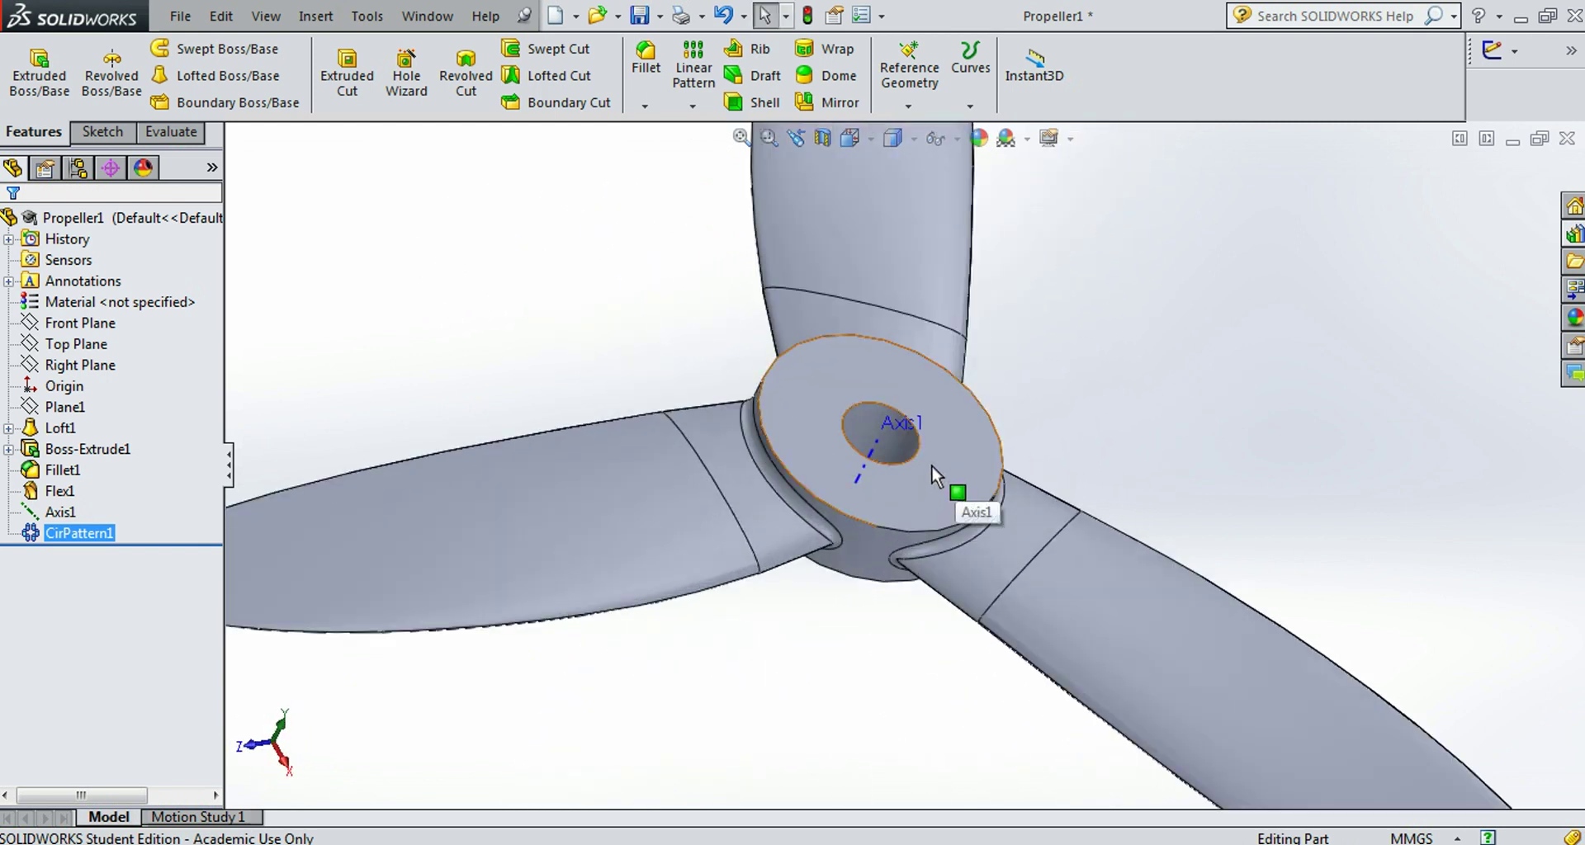
pyautogui.scroll(-1, 931, 464)
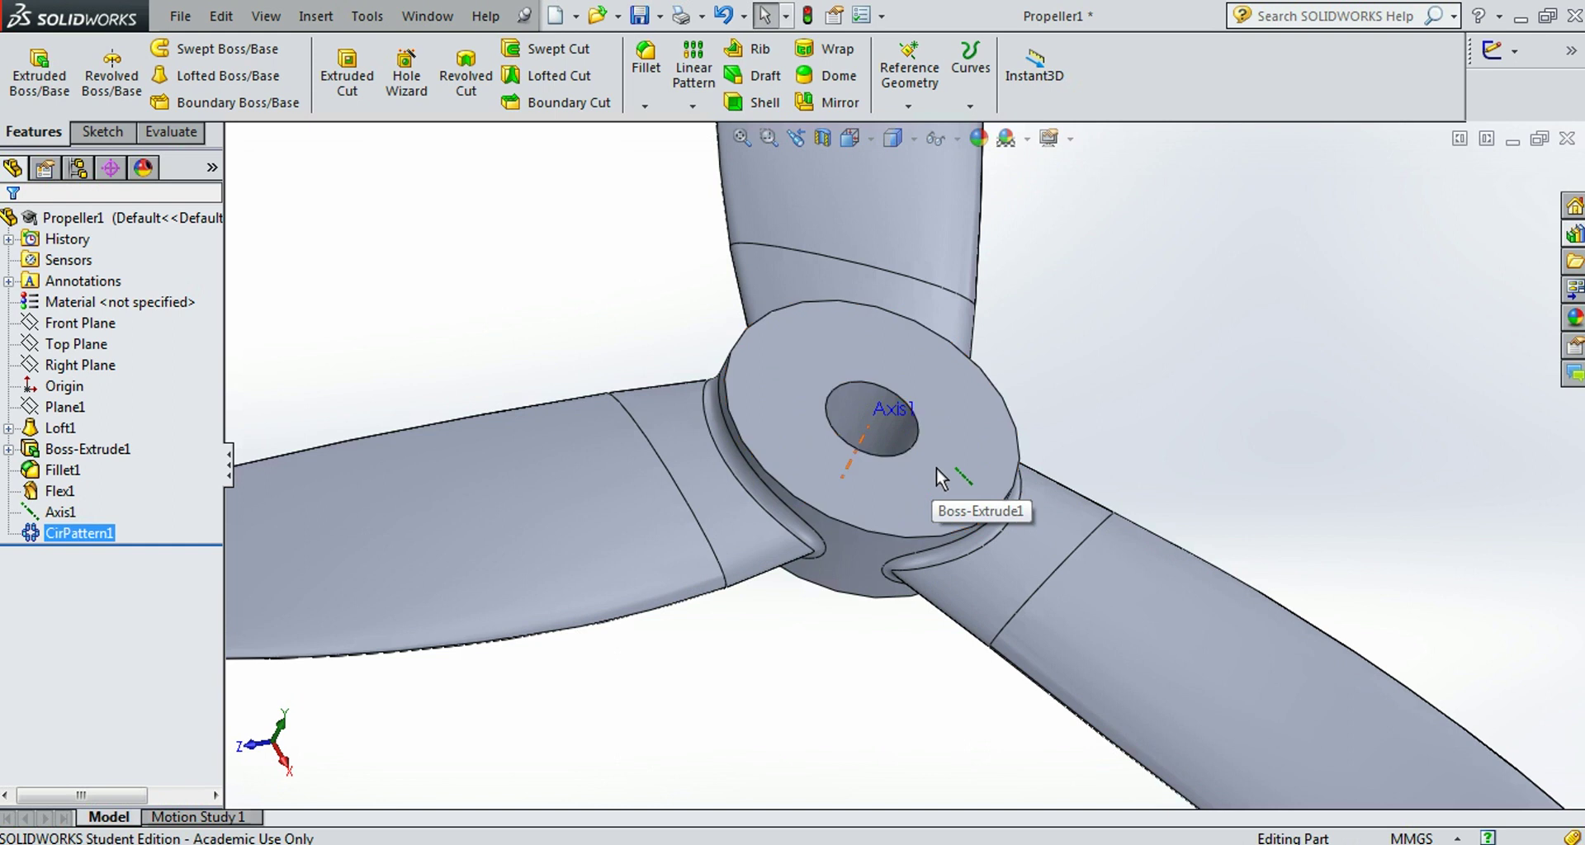
pyautogui.rightClick(58, 512)
pyautogui.click(88, 475)
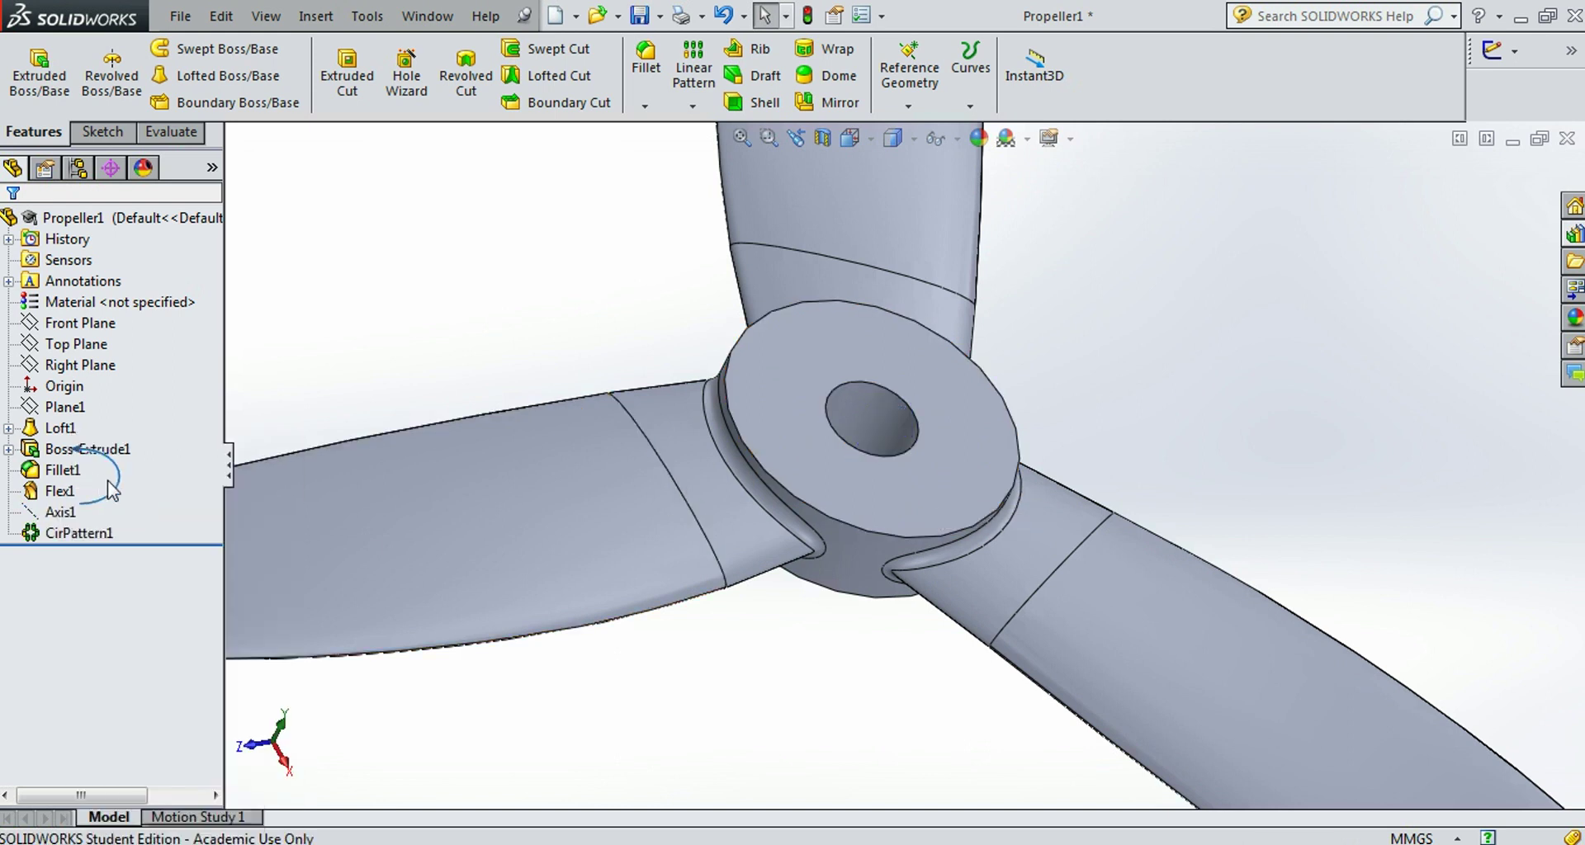
pyautogui.press('f')
pyautogui.hotkey('ctrl', '7')
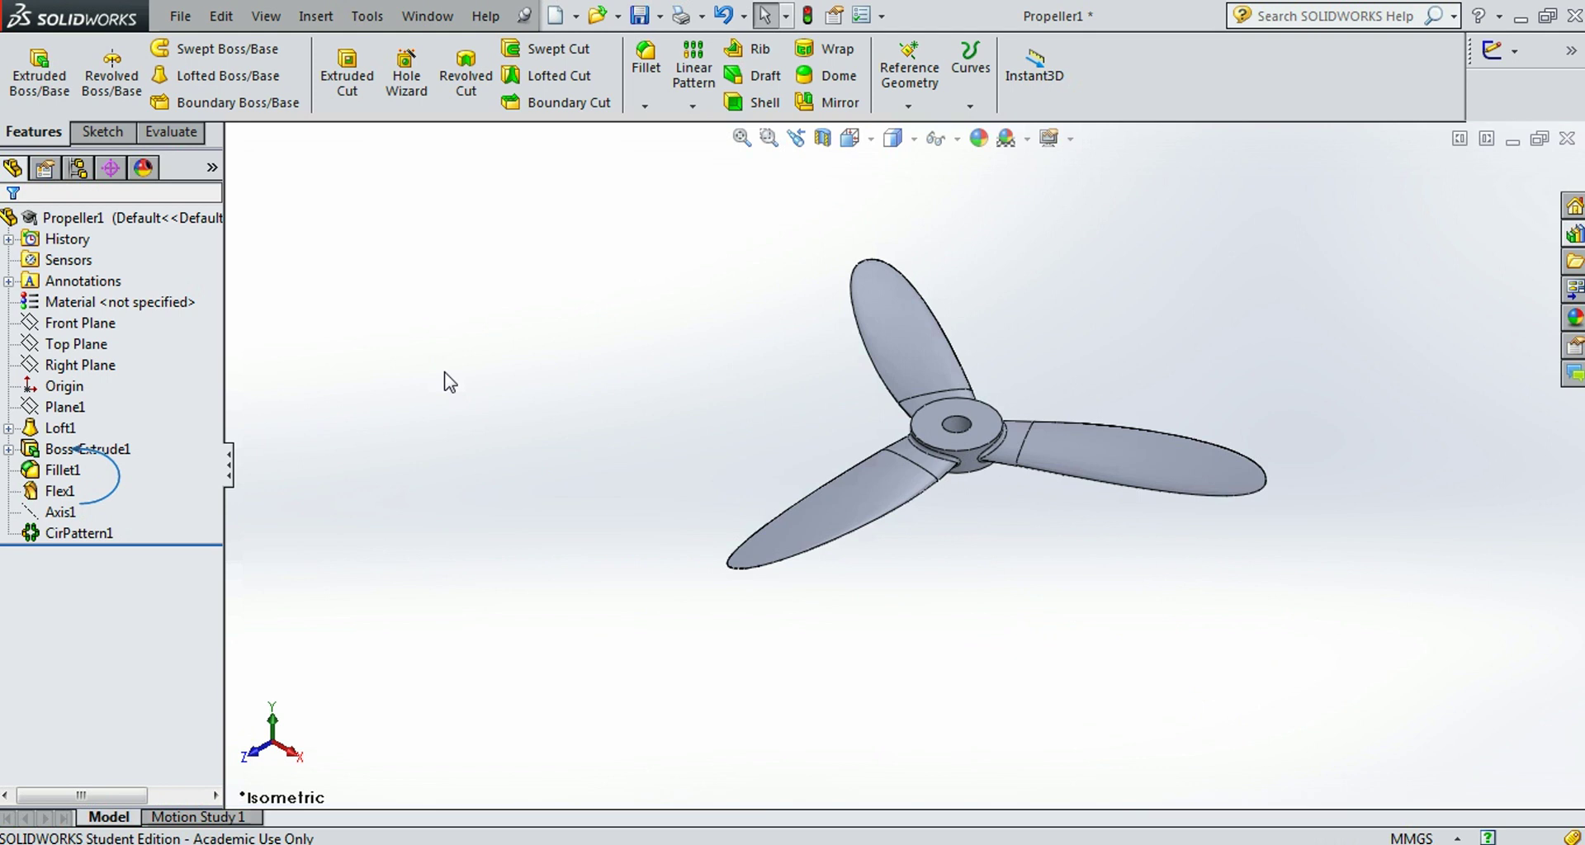